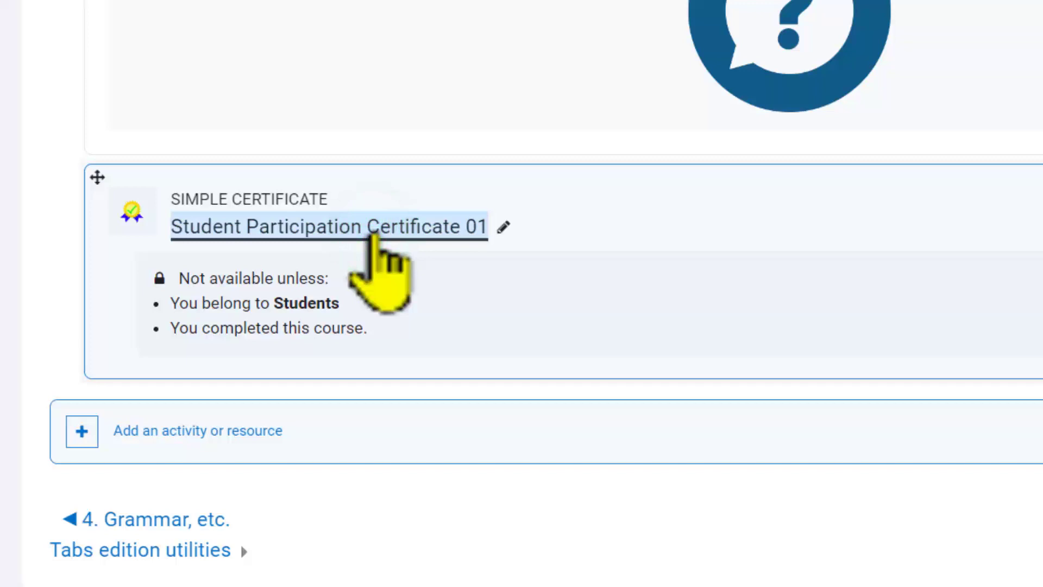
Step: Open the edit settings of the Student Participation Certificate 01 activity
click(373, 235)
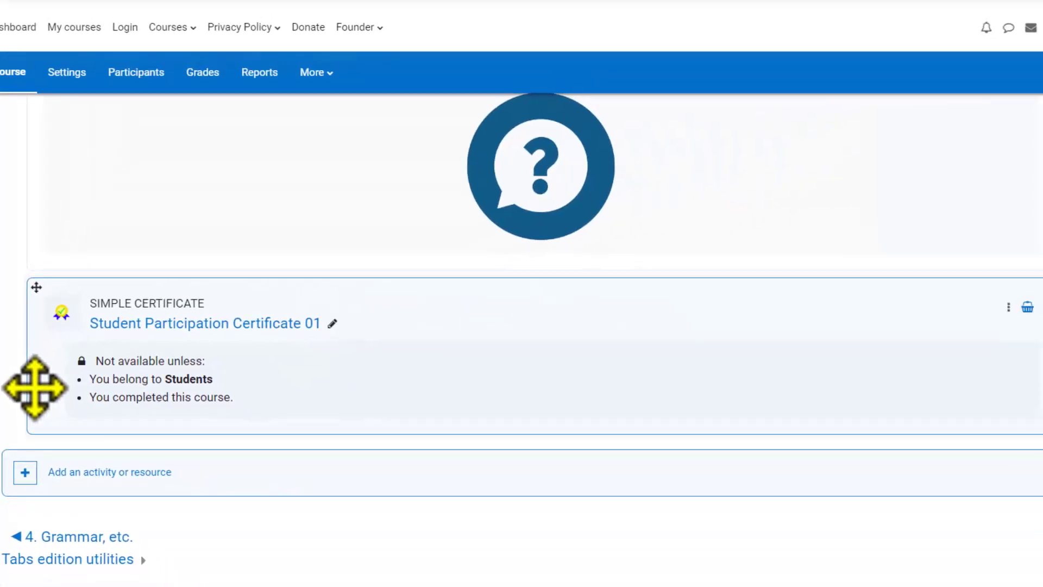
click(1008, 308)
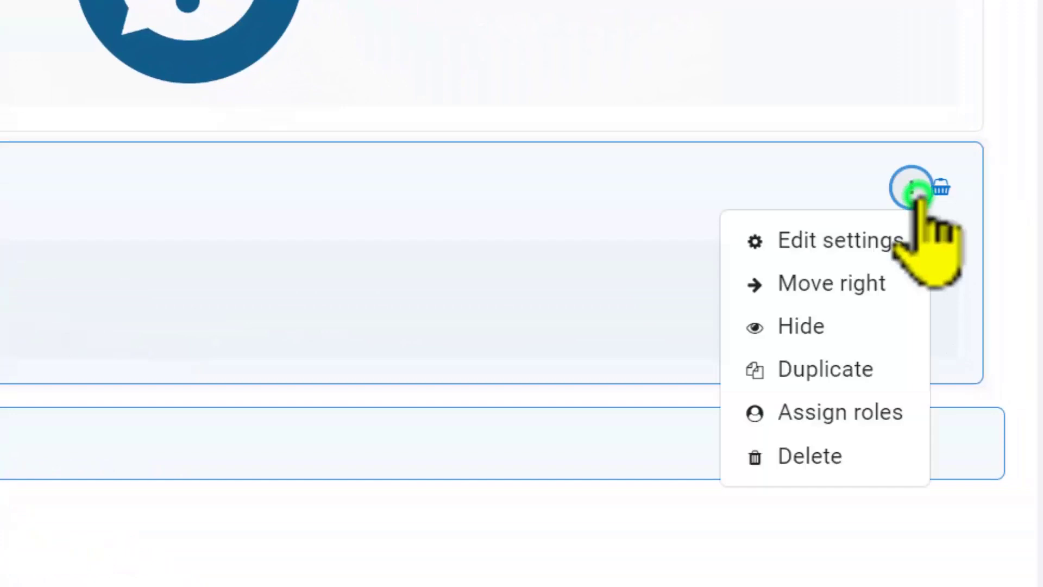
click(891, 239)
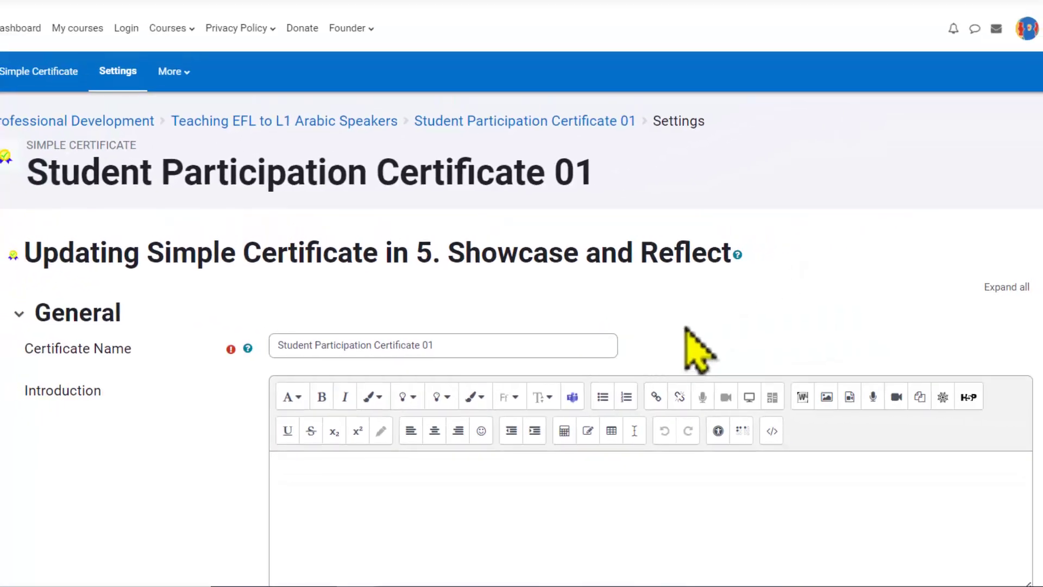
Step: Review the Certificate Text content and its help listing the available variables
scroll(698, 348, down, 2)
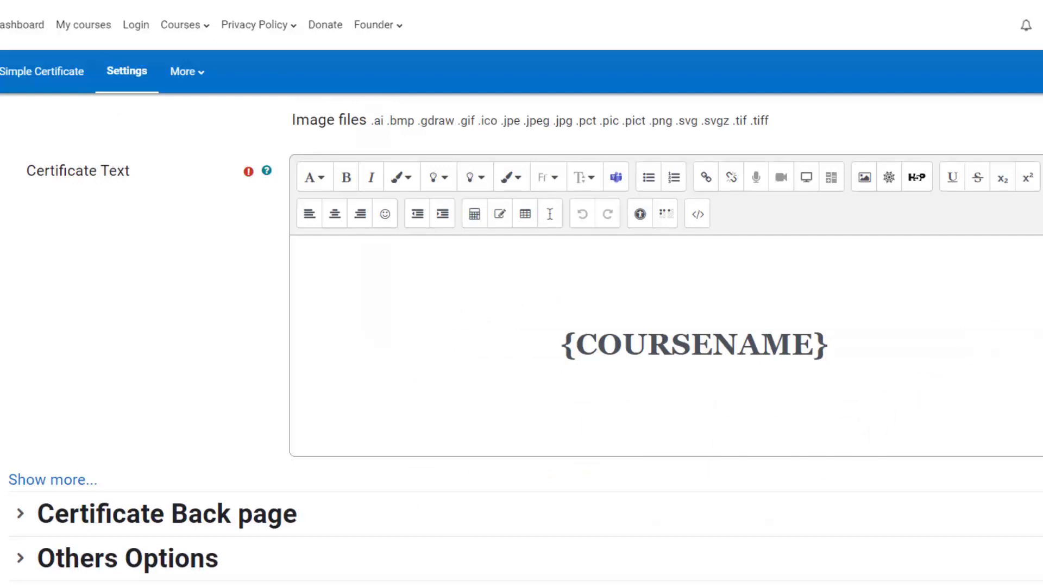
click(694, 359)
scroll(695, 359, down, 1)
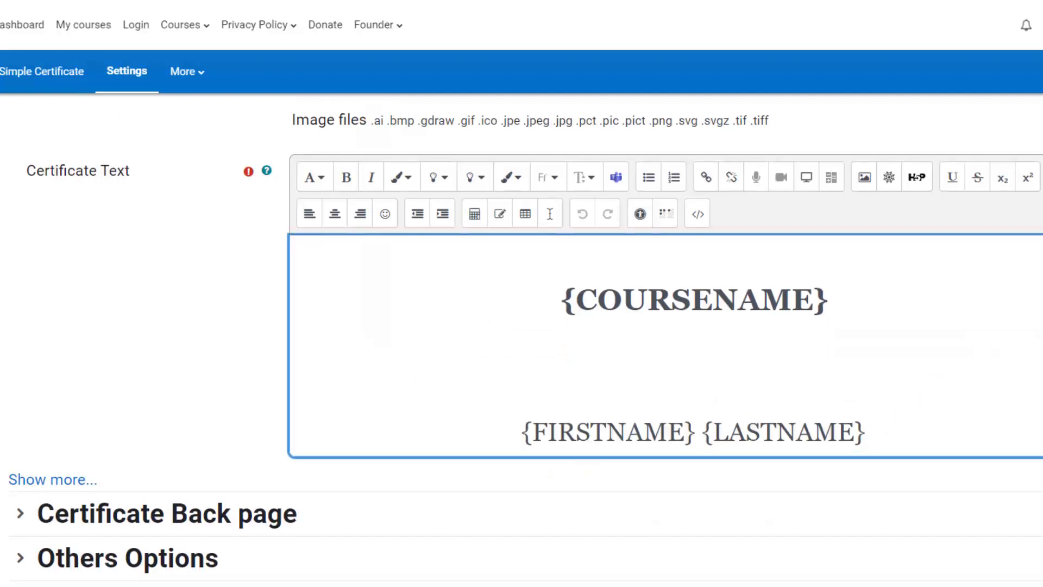
scroll(894, 349, up, 1)
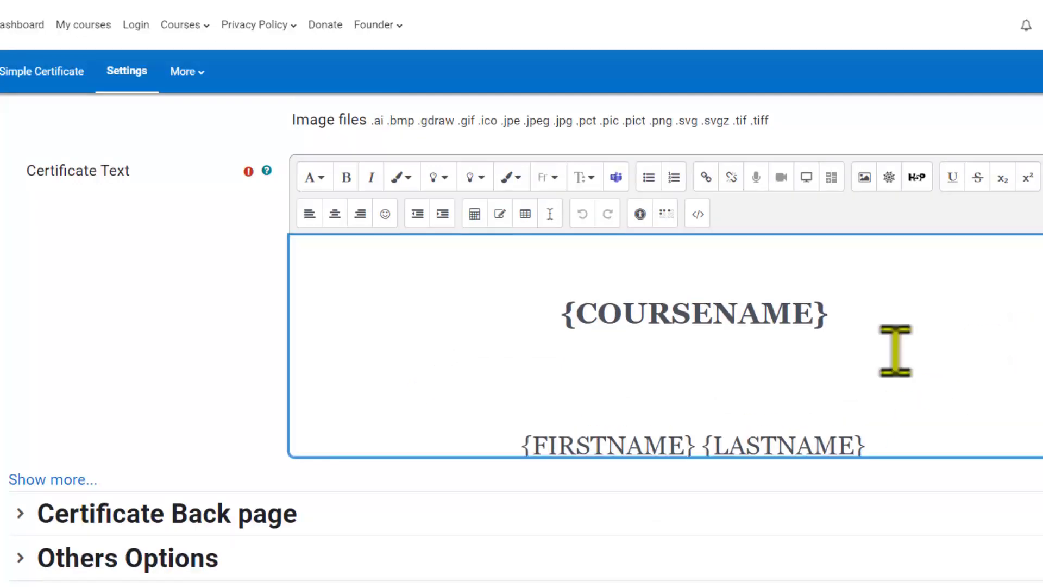
click(267, 171)
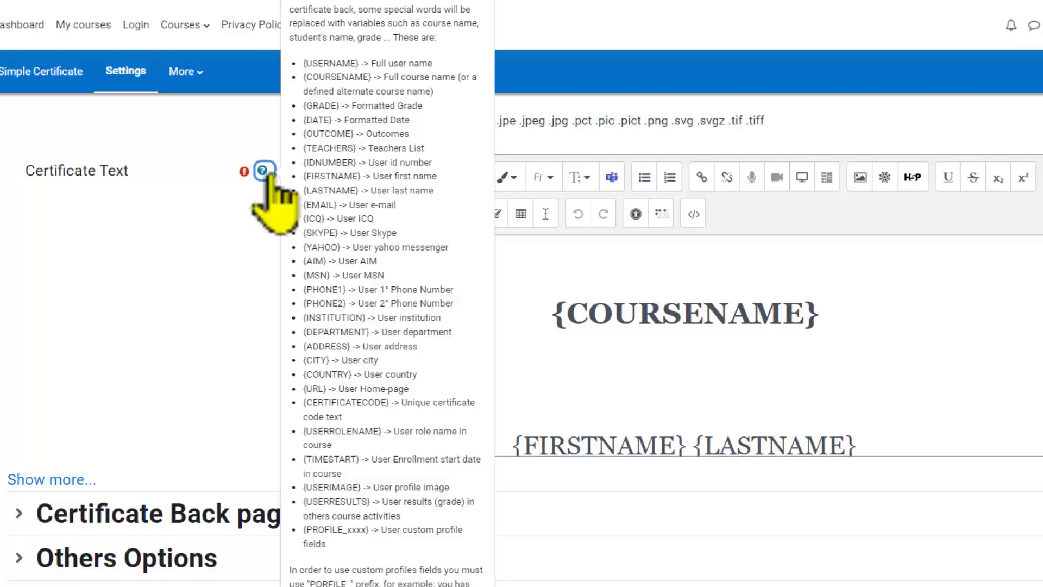
click(191, 225)
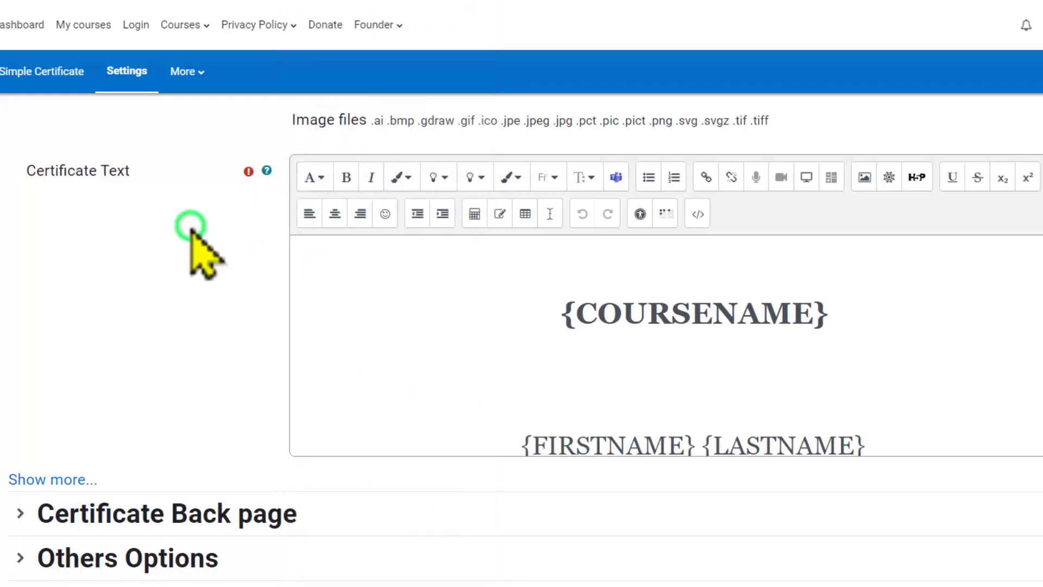
Step: Switch the certificate text to HTML source view and examine the placeholders, font sizes and font family
click(697, 213)
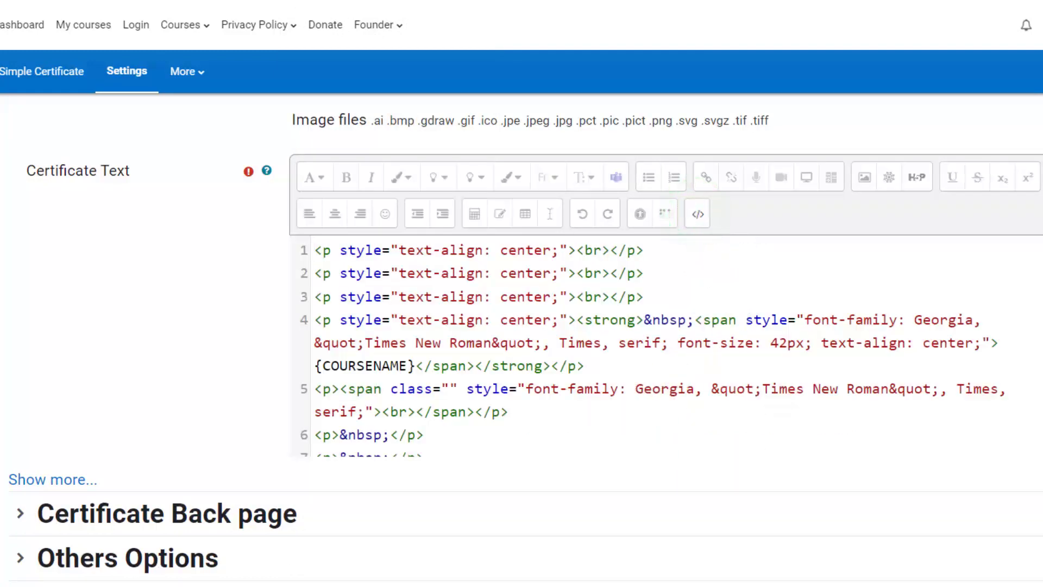
scroll(663, 348, down, 2)
scroll(663, 347, up, 2)
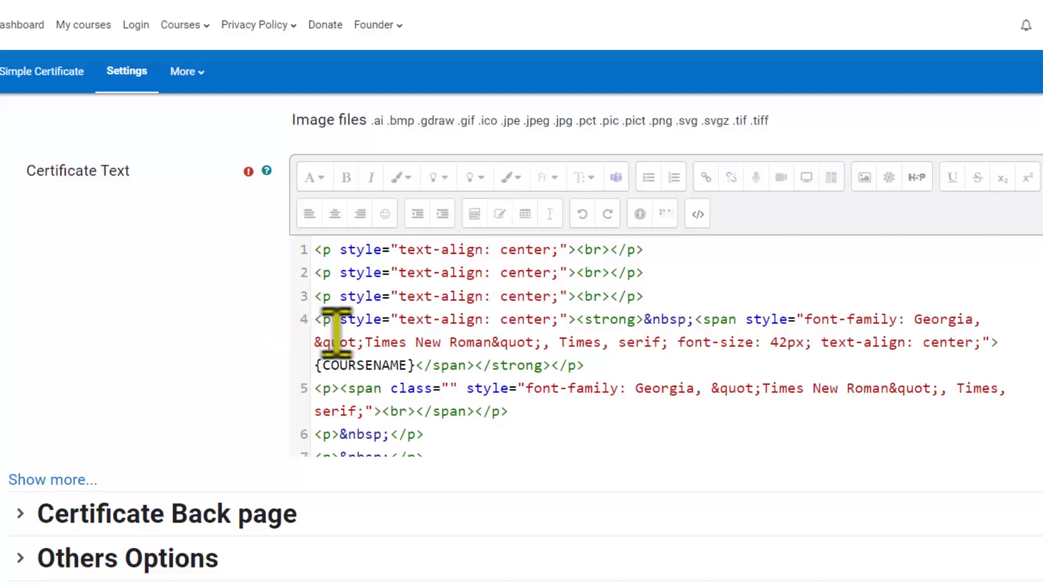
drag(415, 365, 314, 365)
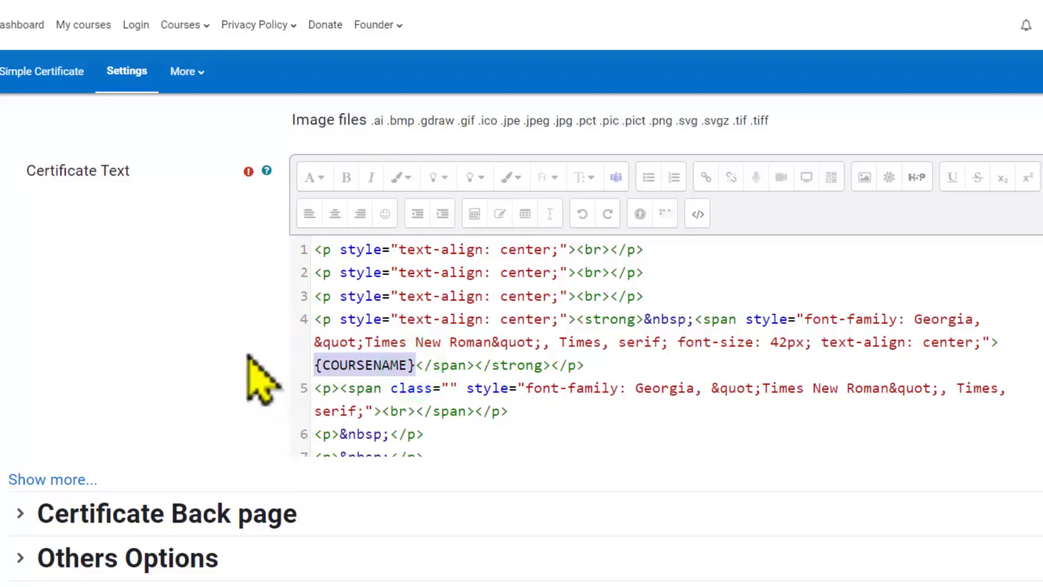
scroll(258, 375, down, 2)
scroll(535, 345, down, 2)
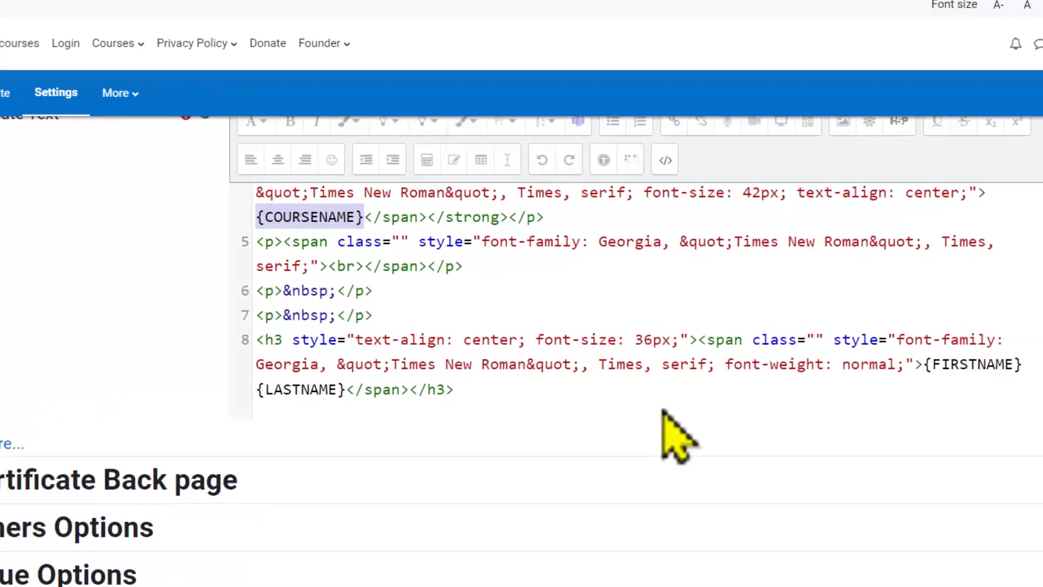
click(643, 341)
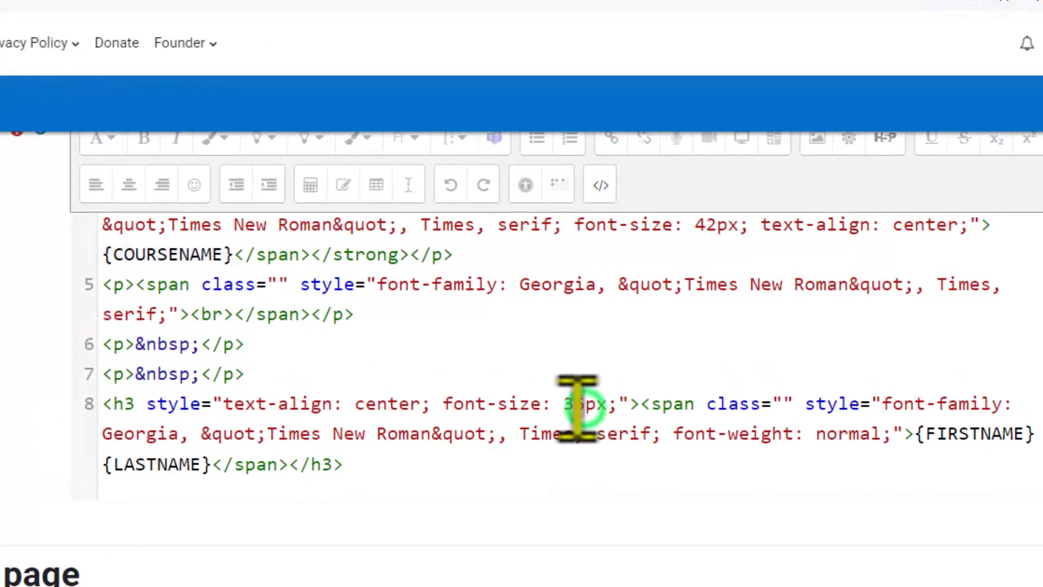
drag(575, 408, 564, 405)
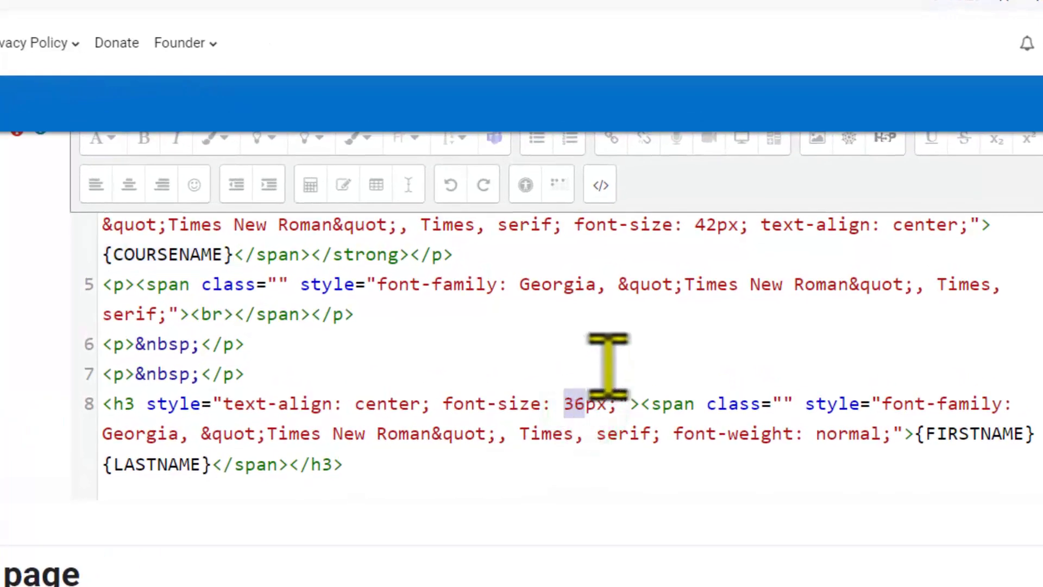
scroll(618, 357, up, 1)
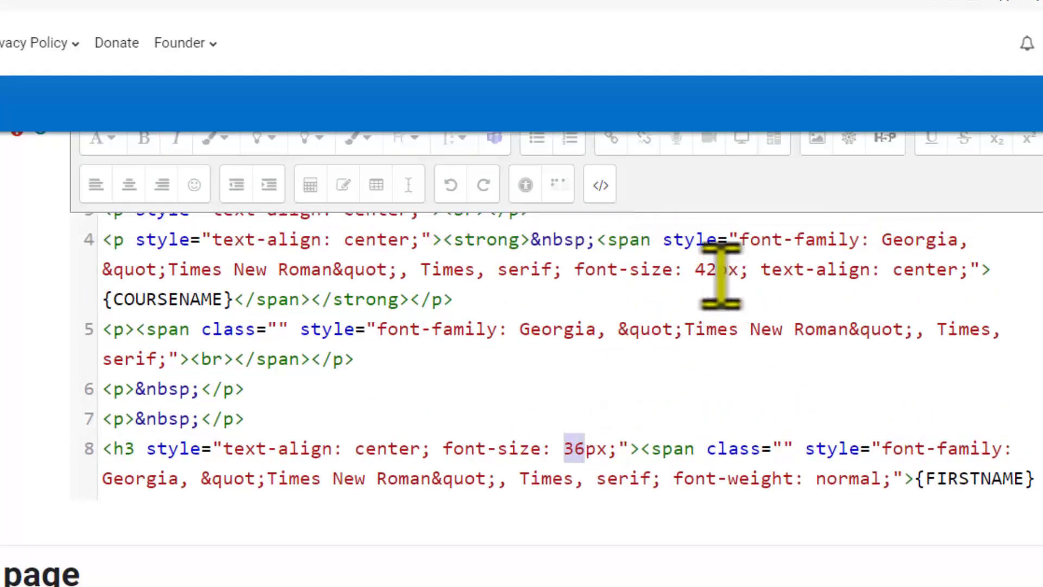
drag(719, 270, 697, 270)
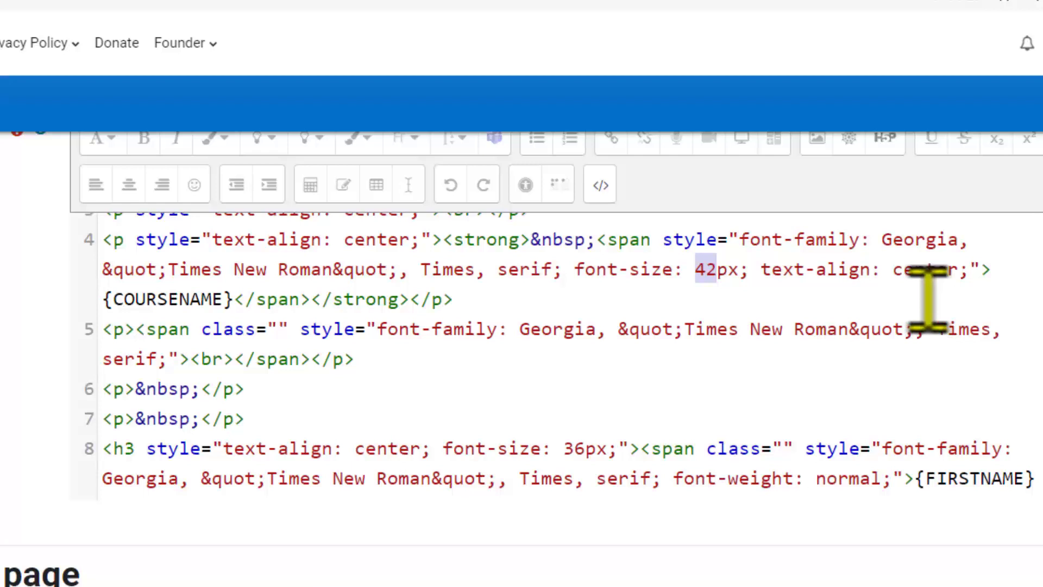
drag(879, 239, 959, 241)
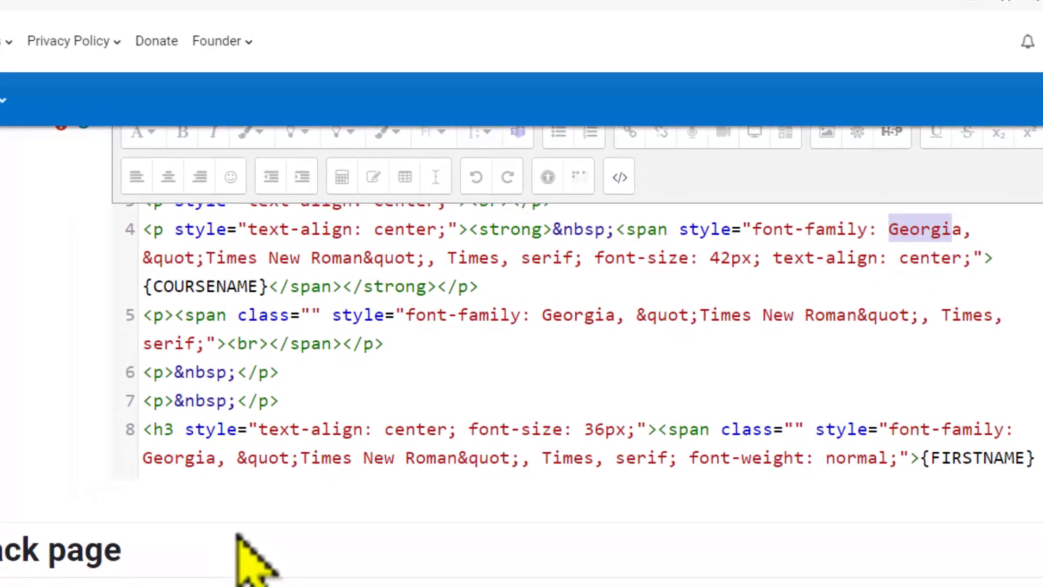
Step: Expand the additional certificate options and examine the width, height and text position fields
click(68, 329)
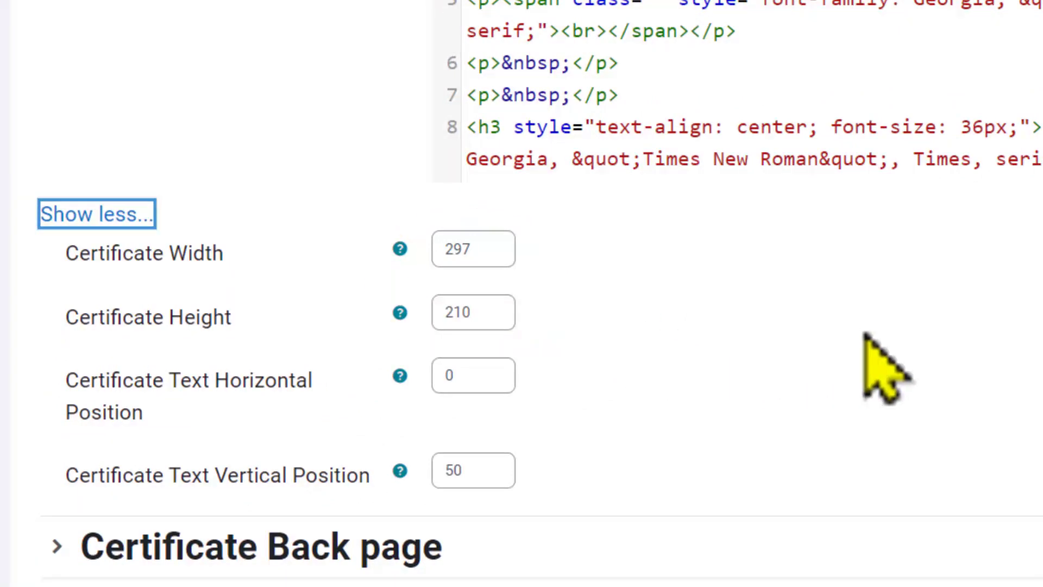
click(400, 249)
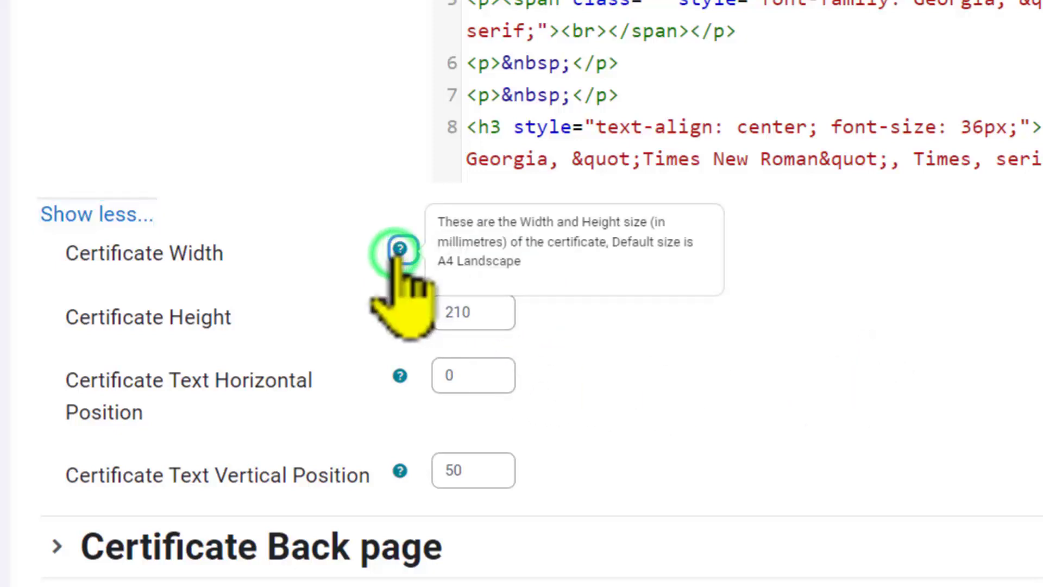
click(639, 320)
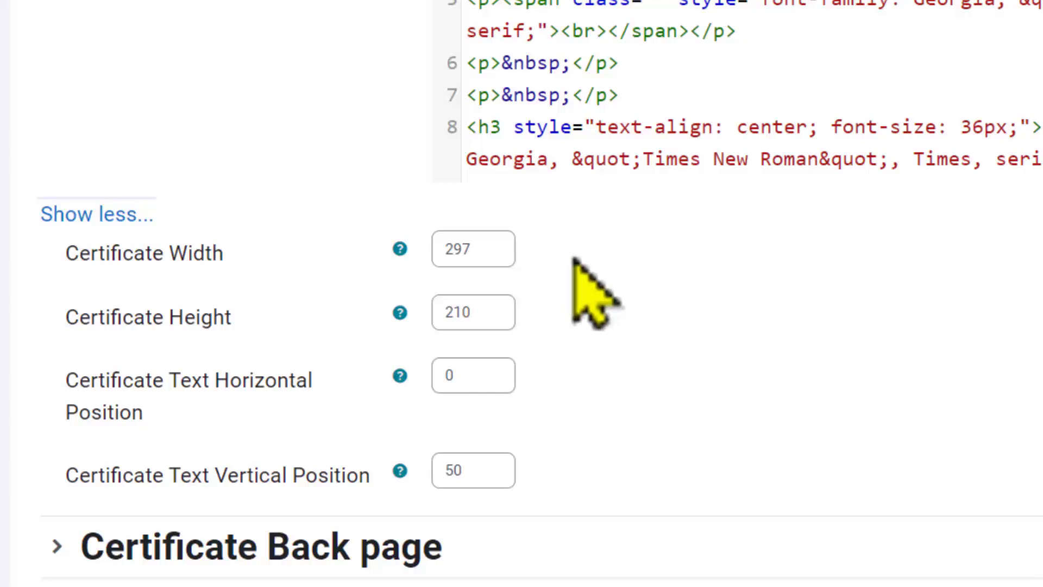
scroll(573, 259, down, 2)
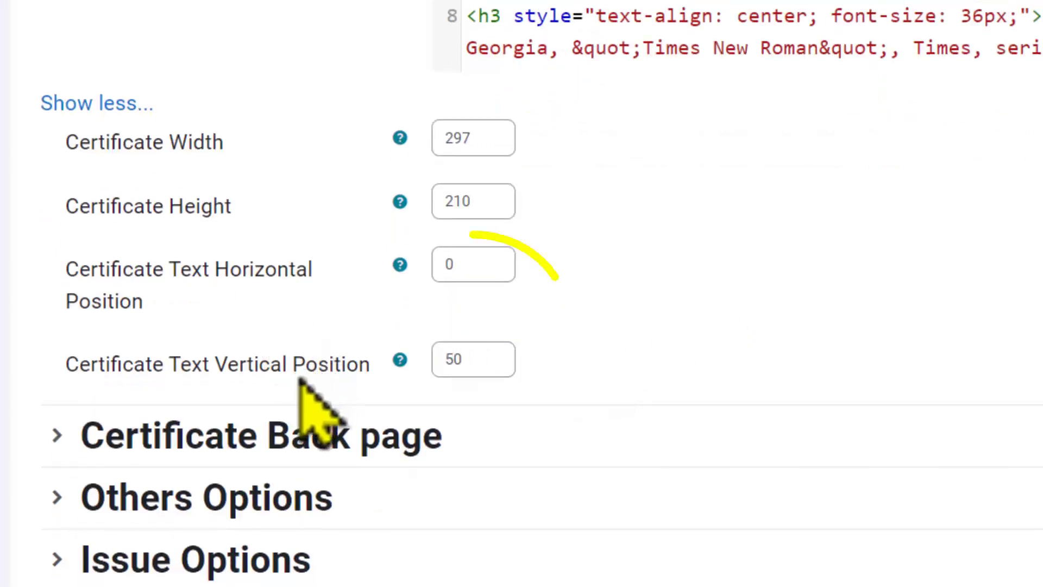
double_click(470, 266)
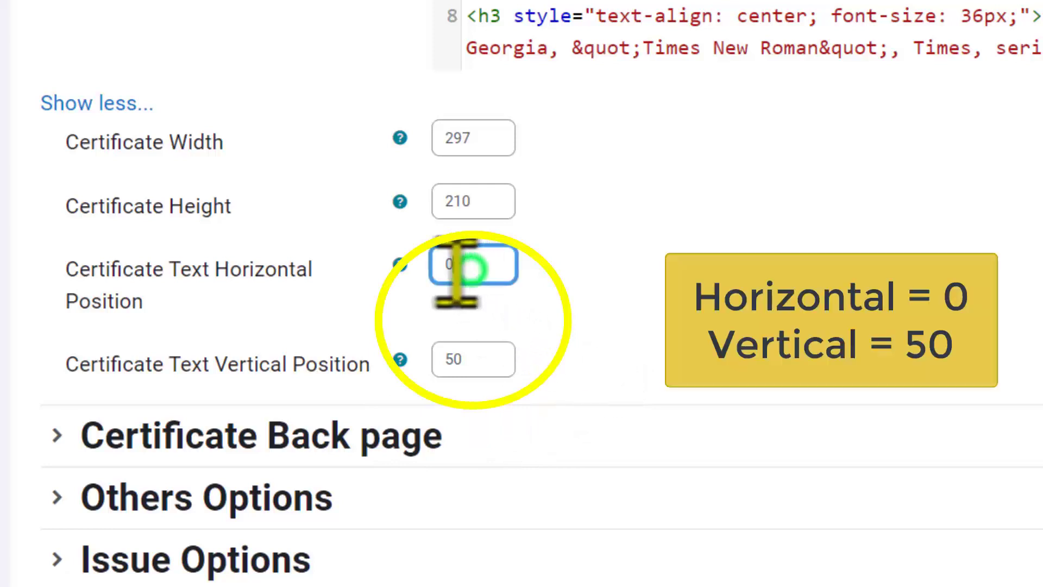
click(613, 296)
double_click(487, 359)
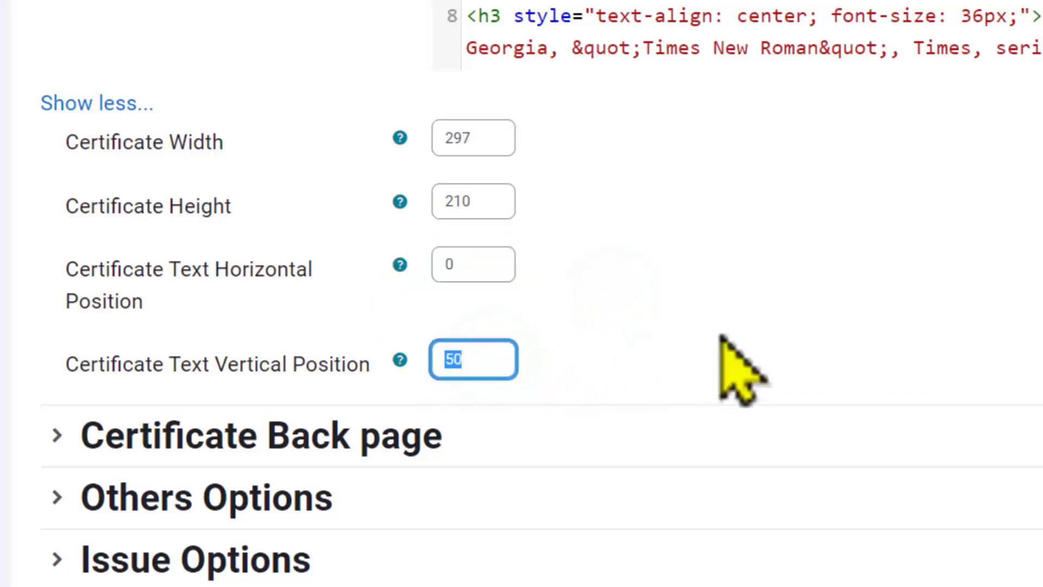
Step: Expand and review the Certificate Back page, Others Options and Restrict access sections
click(352, 433)
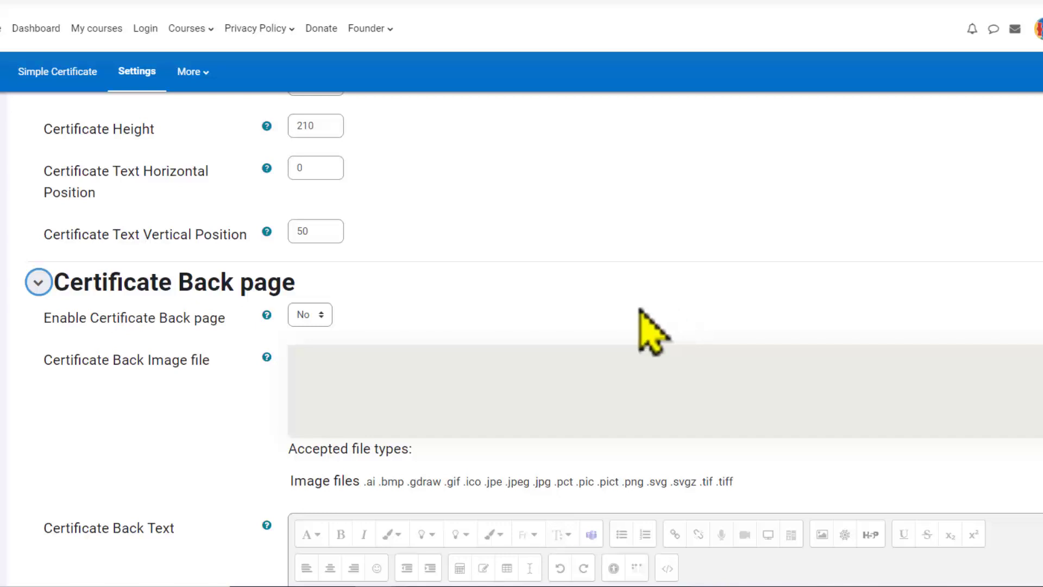
scroll(641, 312, down, 5)
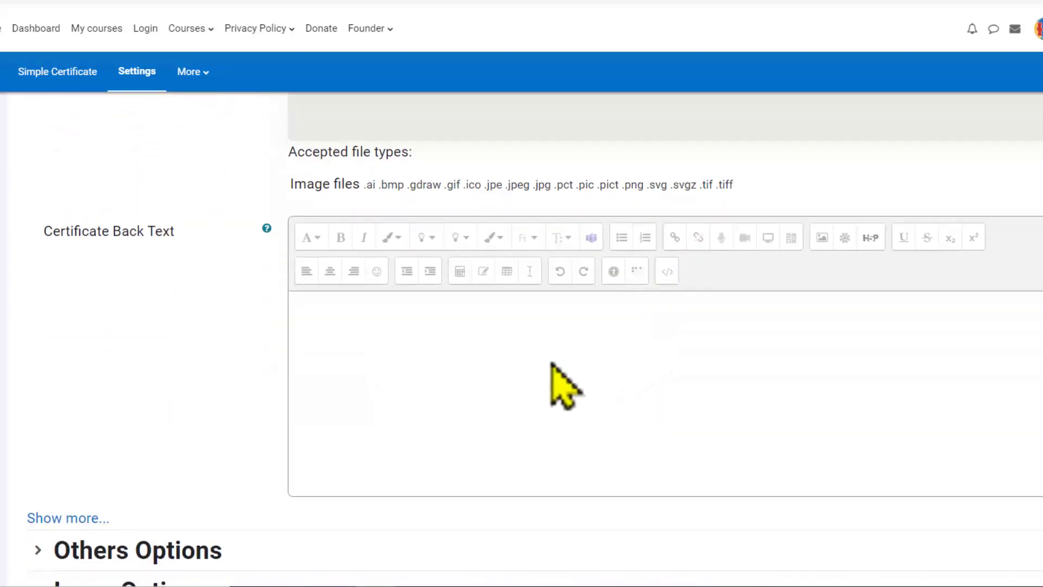
scroll(552, 369, down, 6)
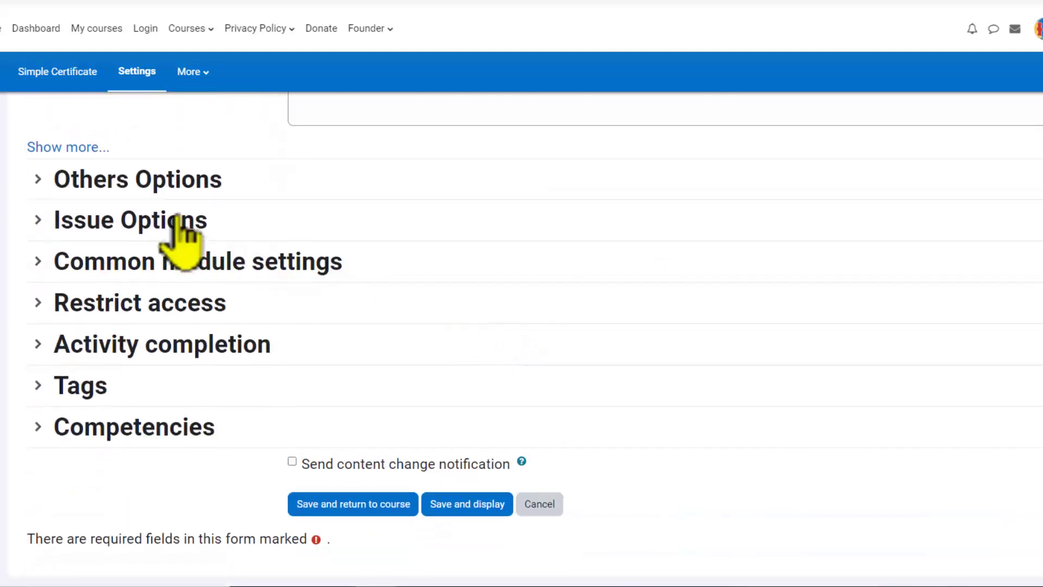
click(145, 184)
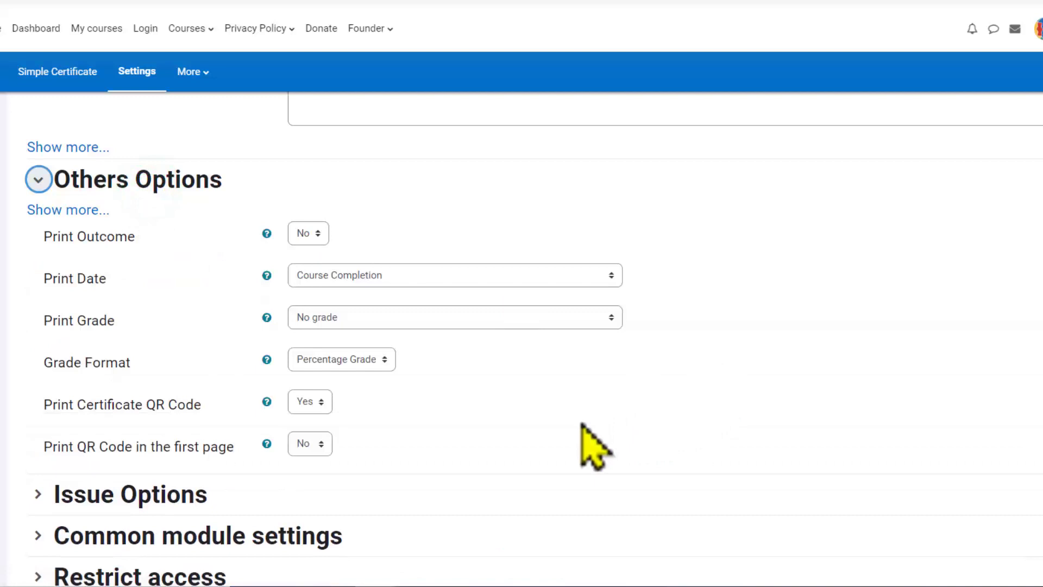
scroll(584, 426, down, 4)
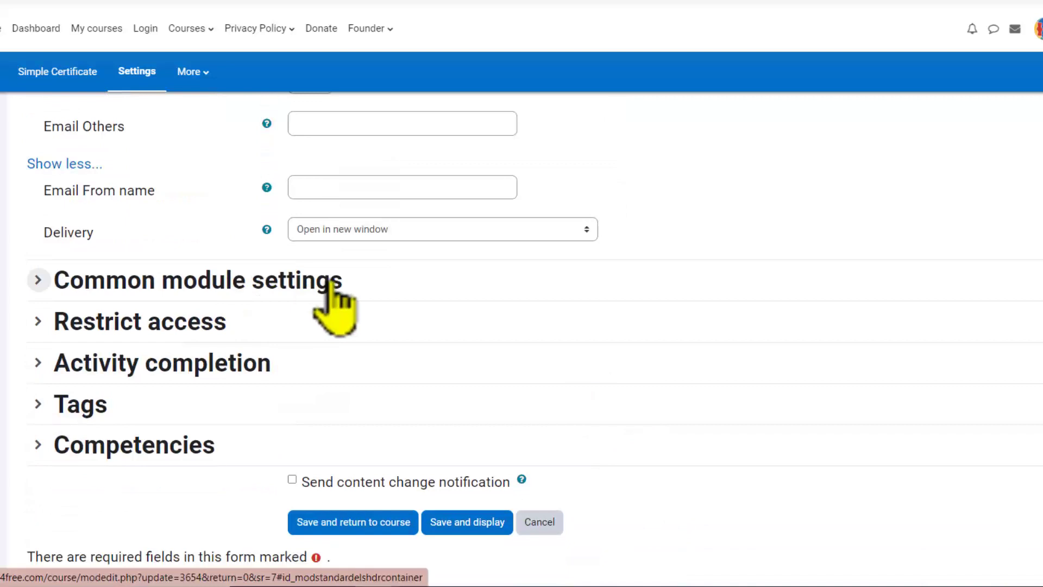
click(181, 325)
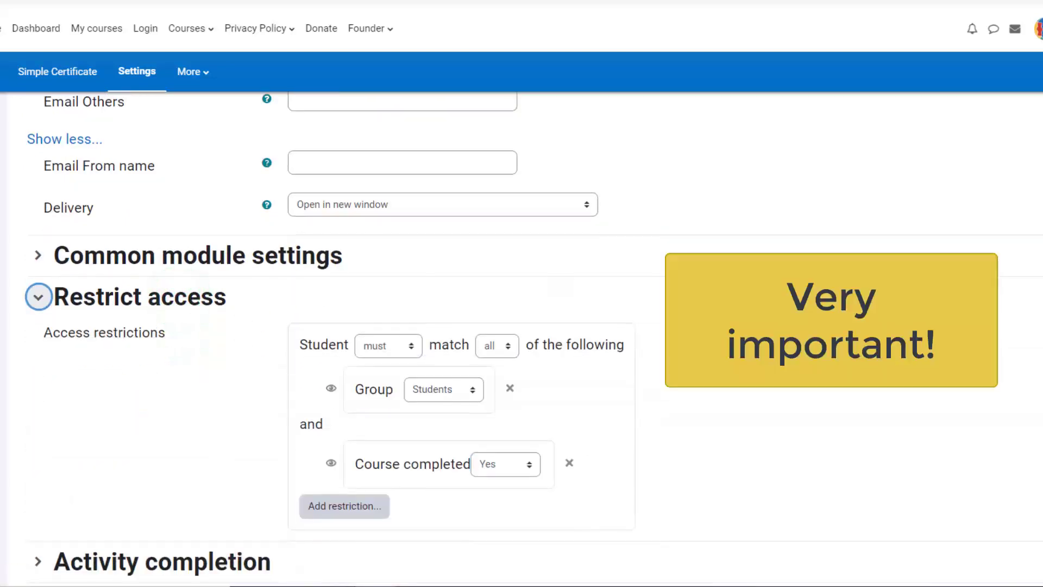
scroll(521, 326, down, 1)
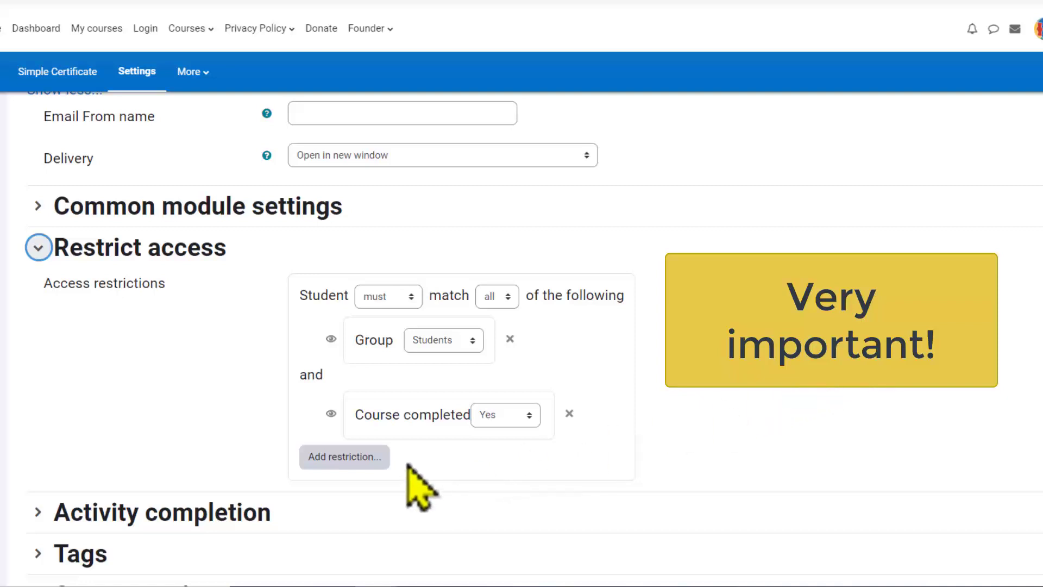
Step: Add a Group access restriction set to Students
click(346, 461)
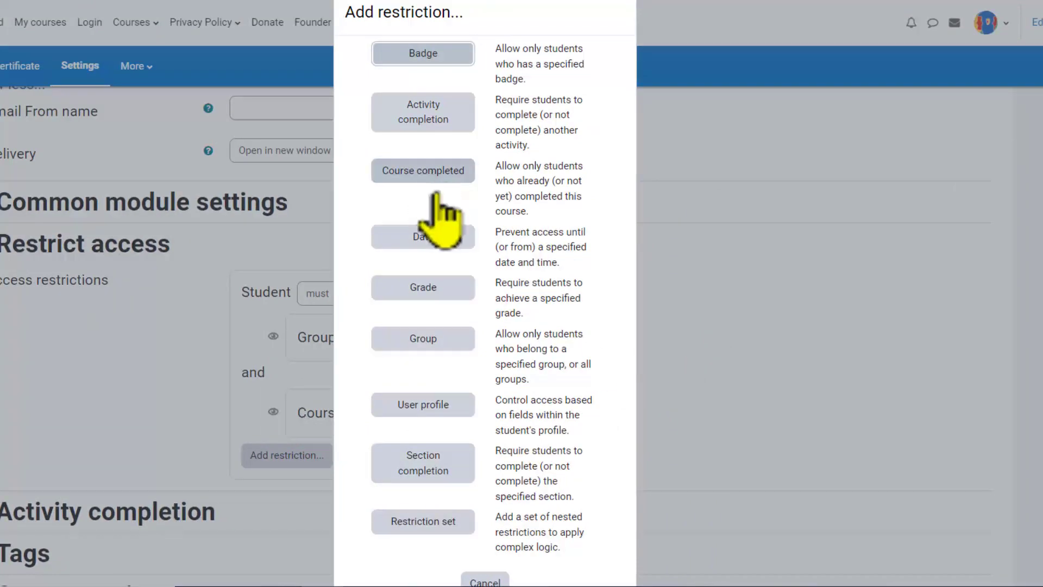
click(439, 340)
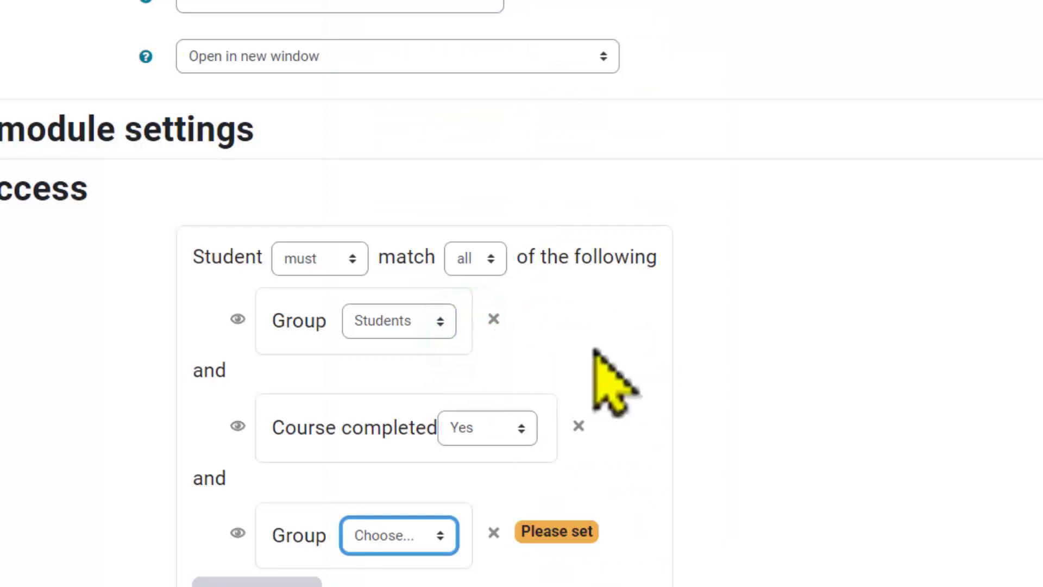
scroll(698, 373, down, 1)
click(439, 429)
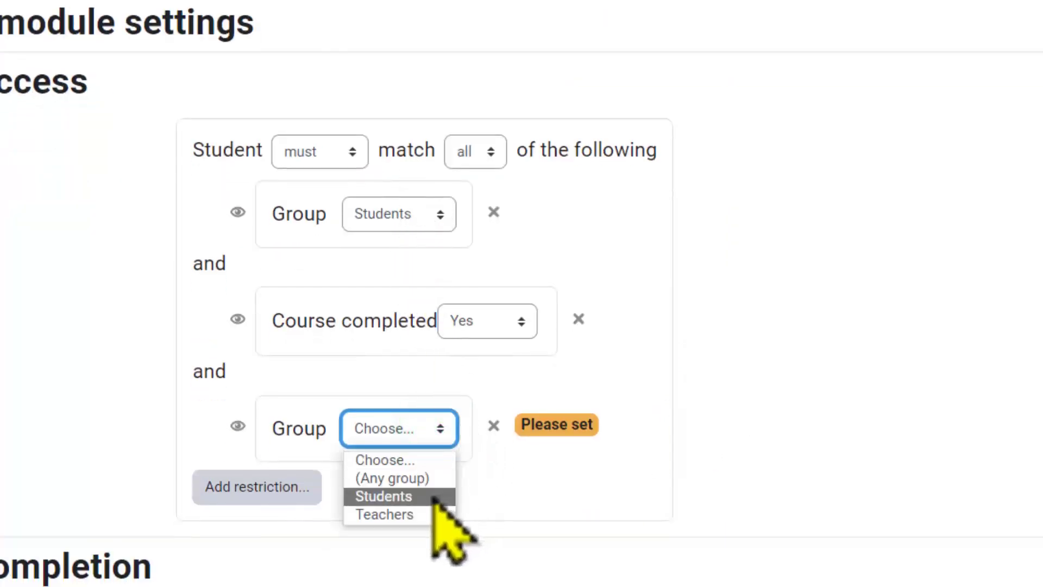
click(412, 497)
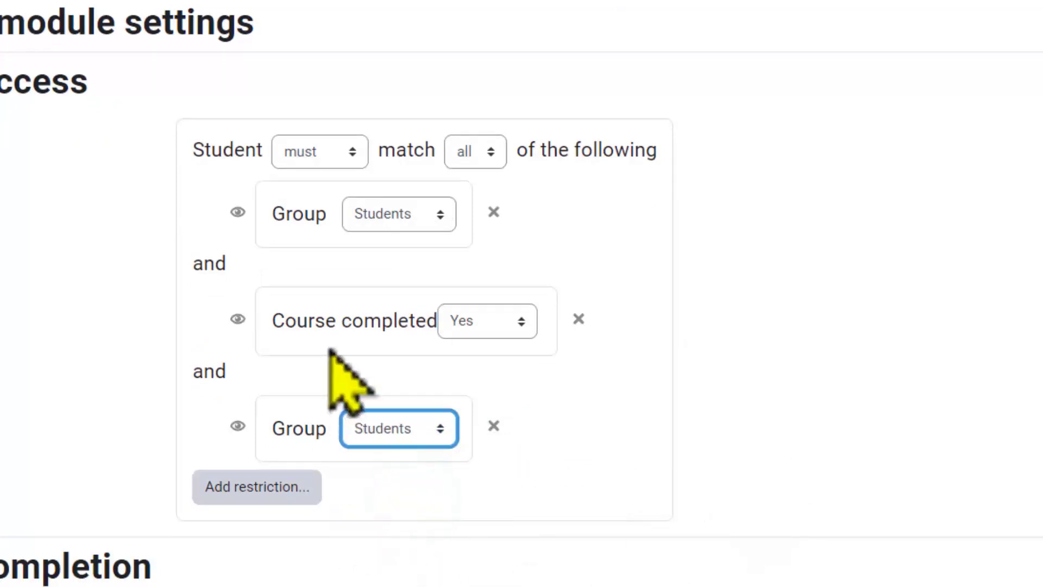
Step: Add another Course completed restriction set to Yes
click(280, 488)
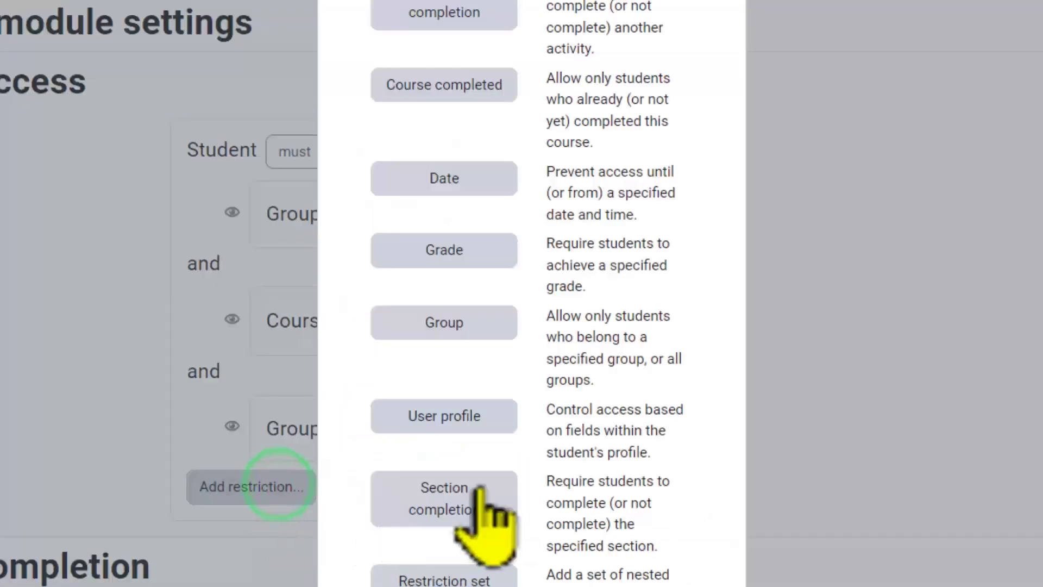
click(455, 93)
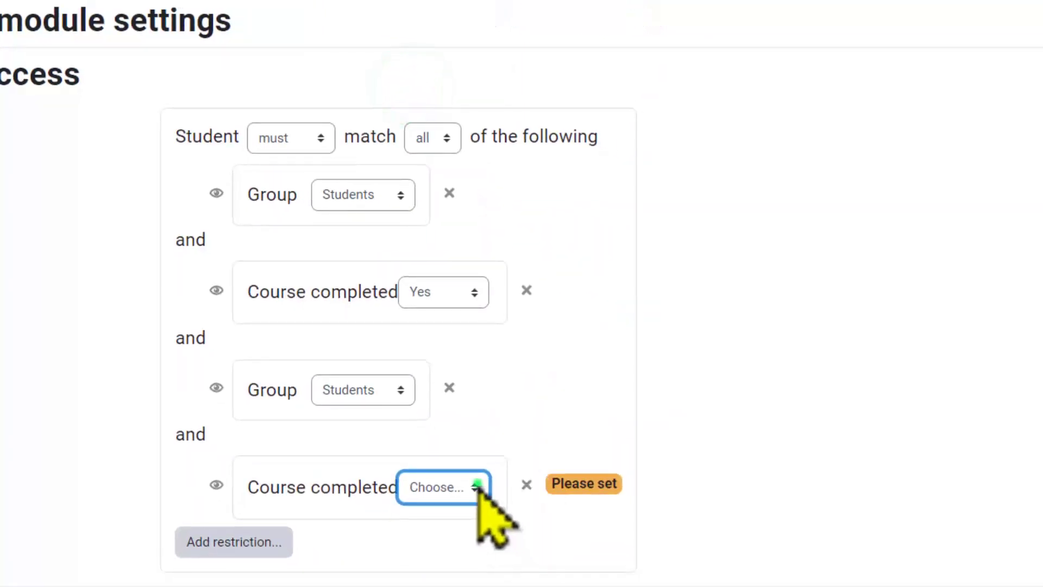
click(477, 485)
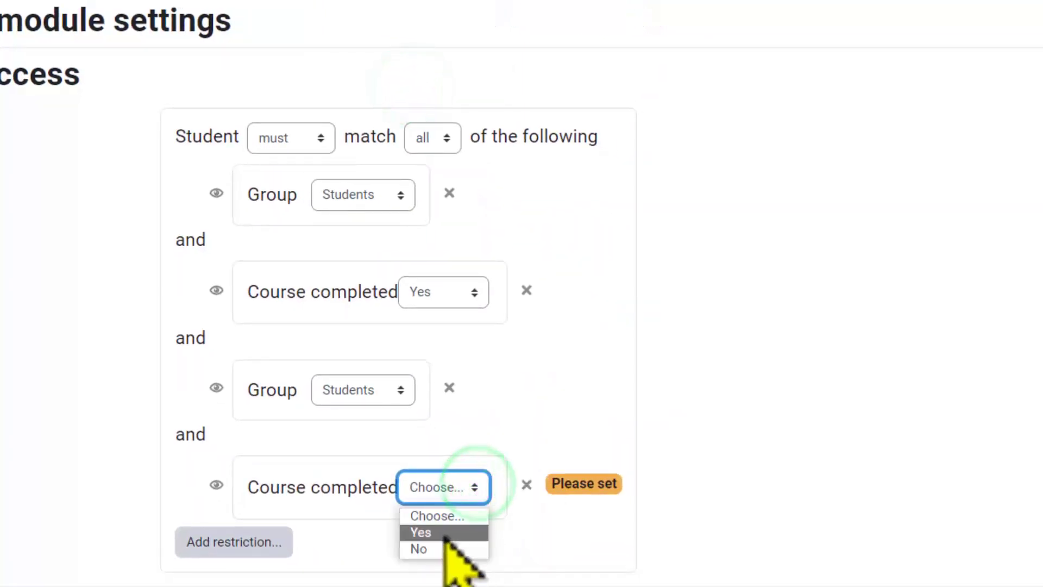
click(445, 531)
click(716, 452)
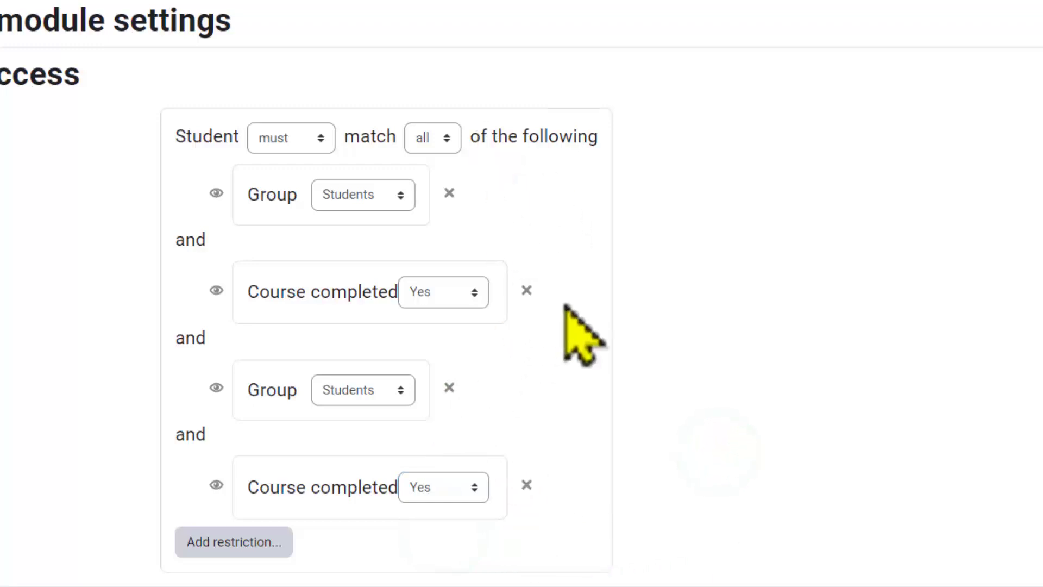
Step: Remove the duplicate Group and Course completed restrictions and save the certificate settings, displaying the activity
click(450, 388)
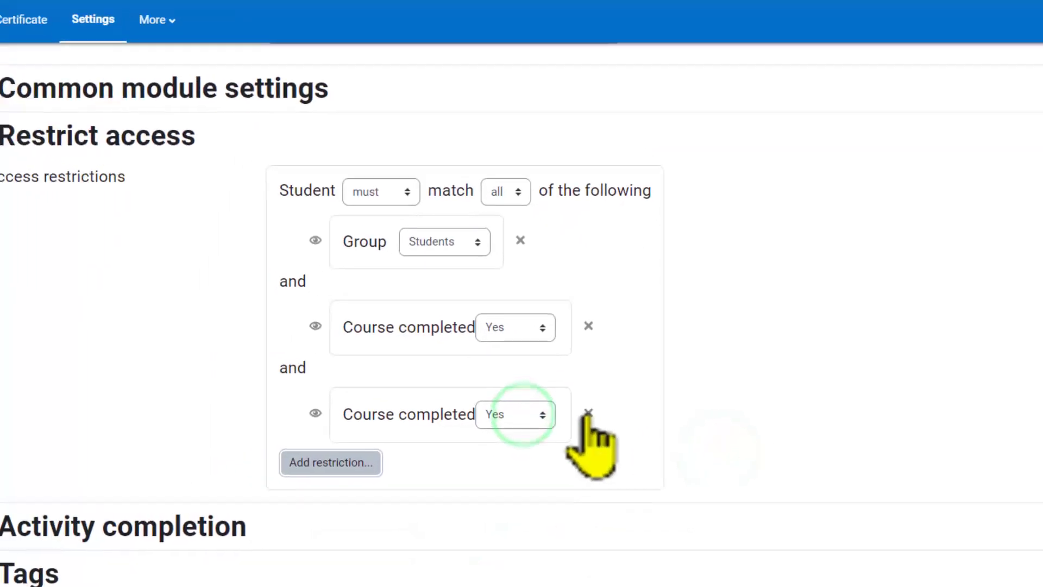
click(526, 388)
scroll(757, 380, down, 2)
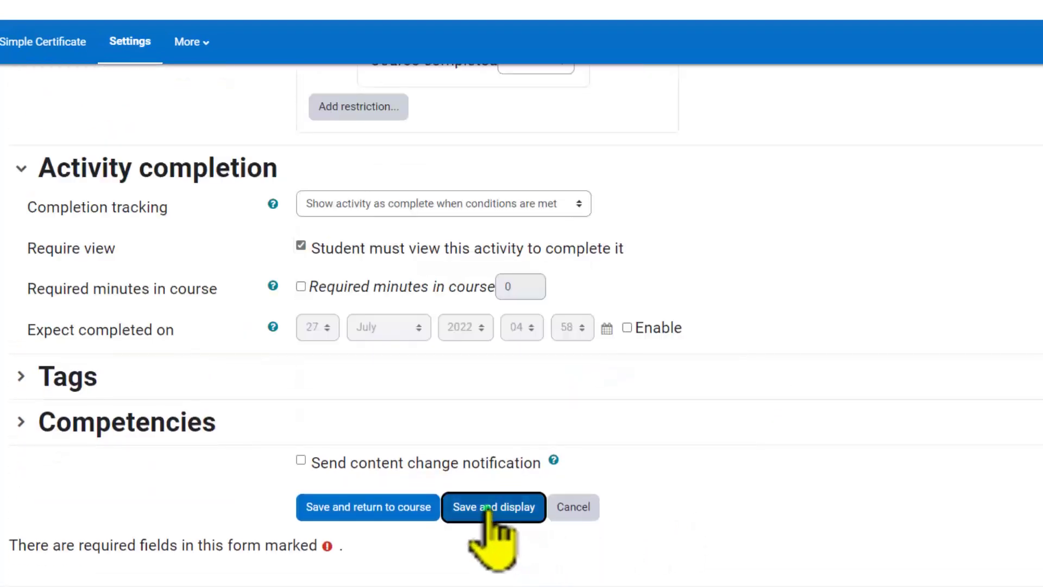
click(488, 508)
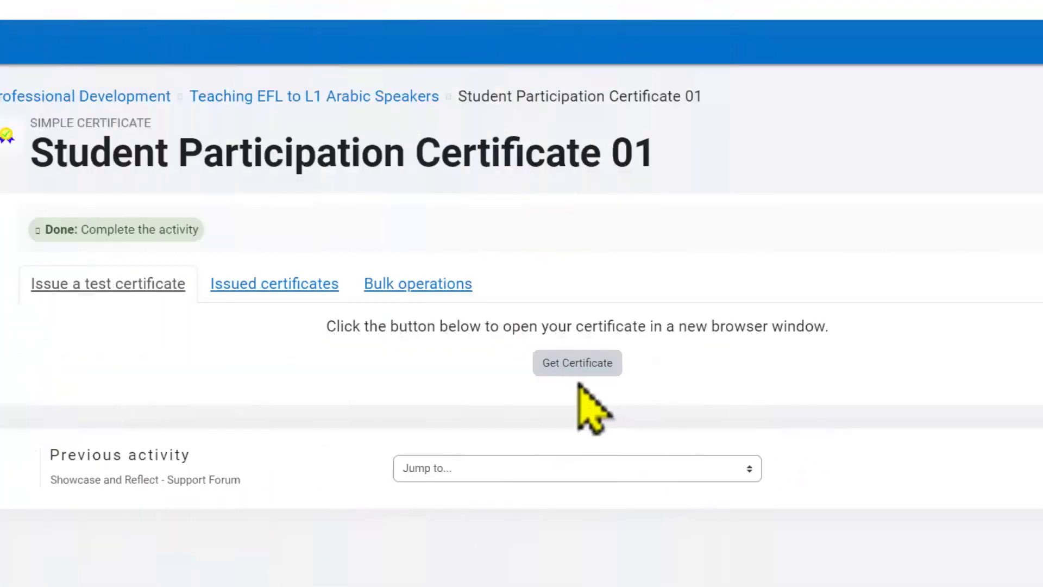
Step: Get a test certificate to preview it
click(575, 364)
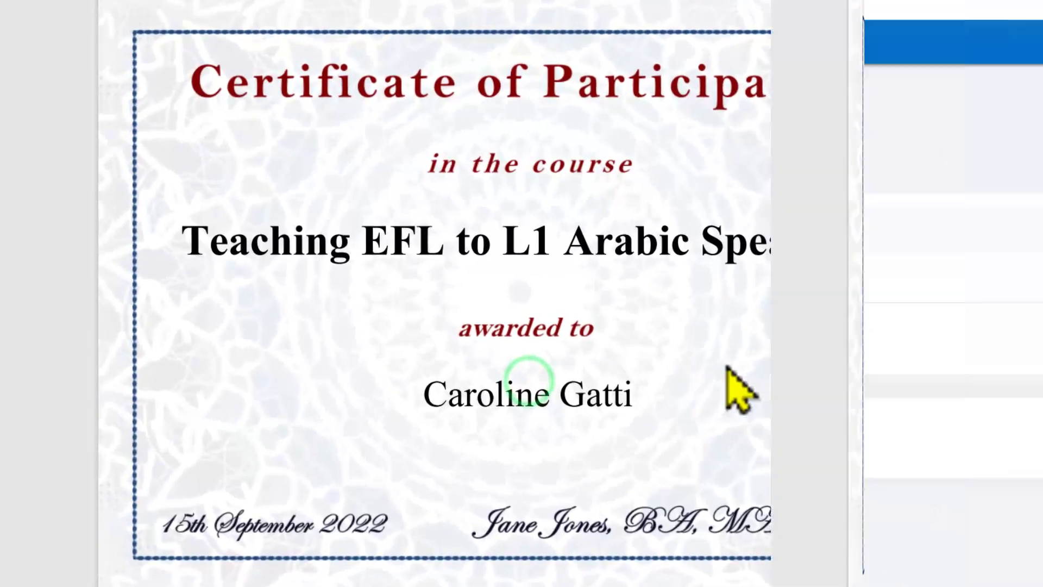
Step: In bulk operations, filter to the Students group showing all users and choose downloading certificates in a zip file
click(416, 283)
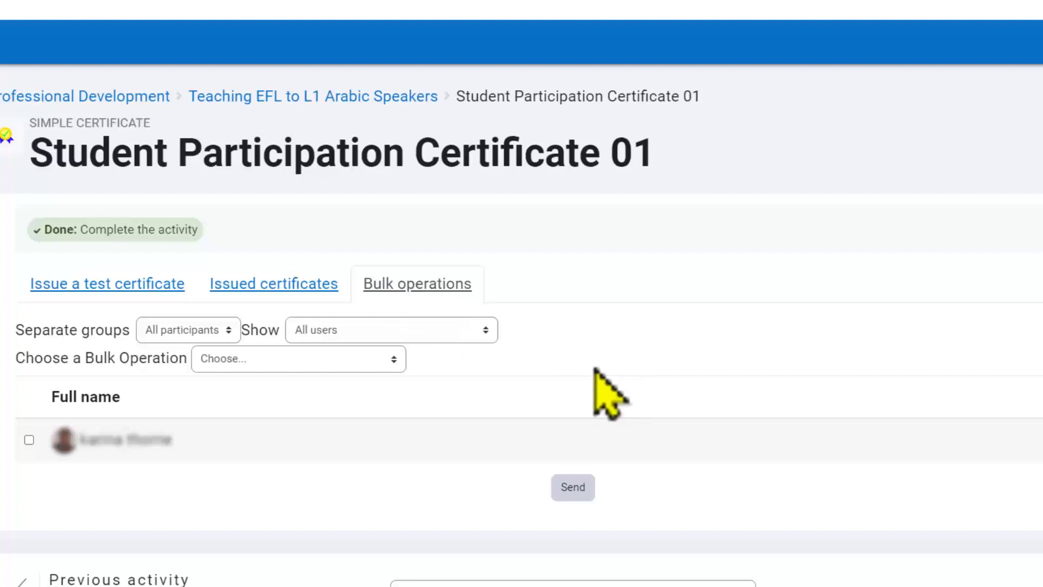
click(230, 329)
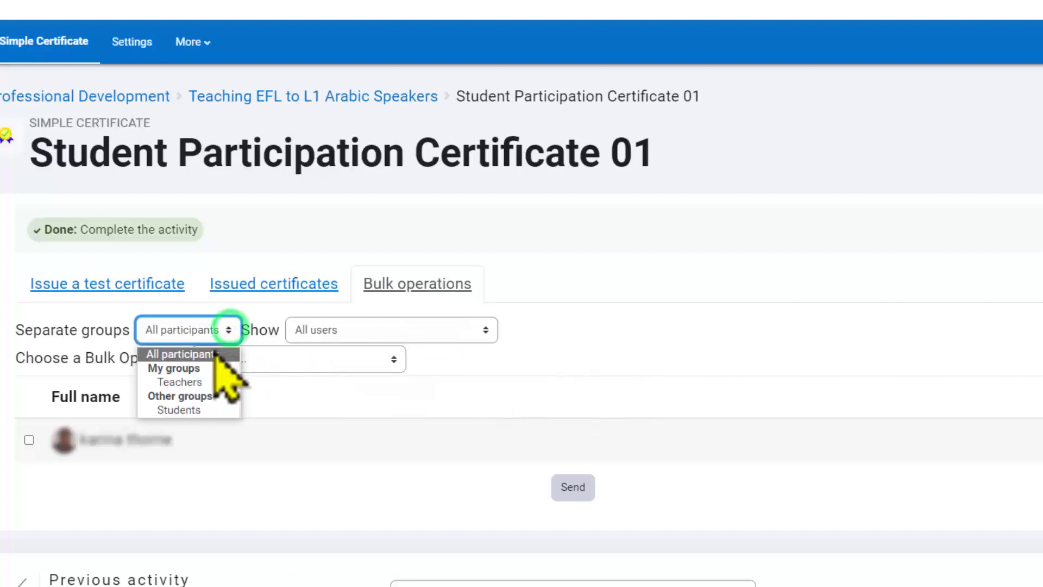
click(191, 405)
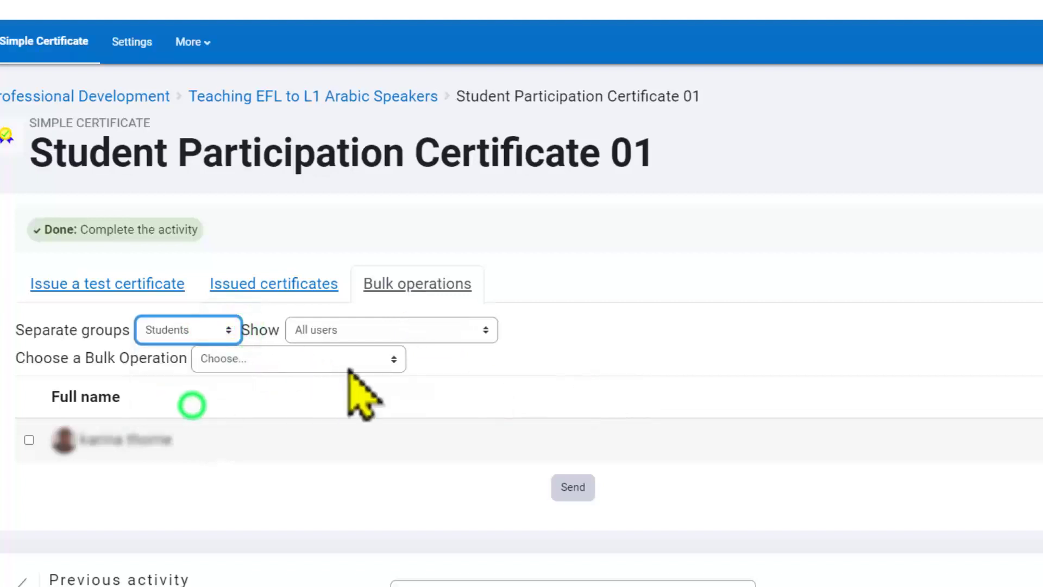
click(491, 333)
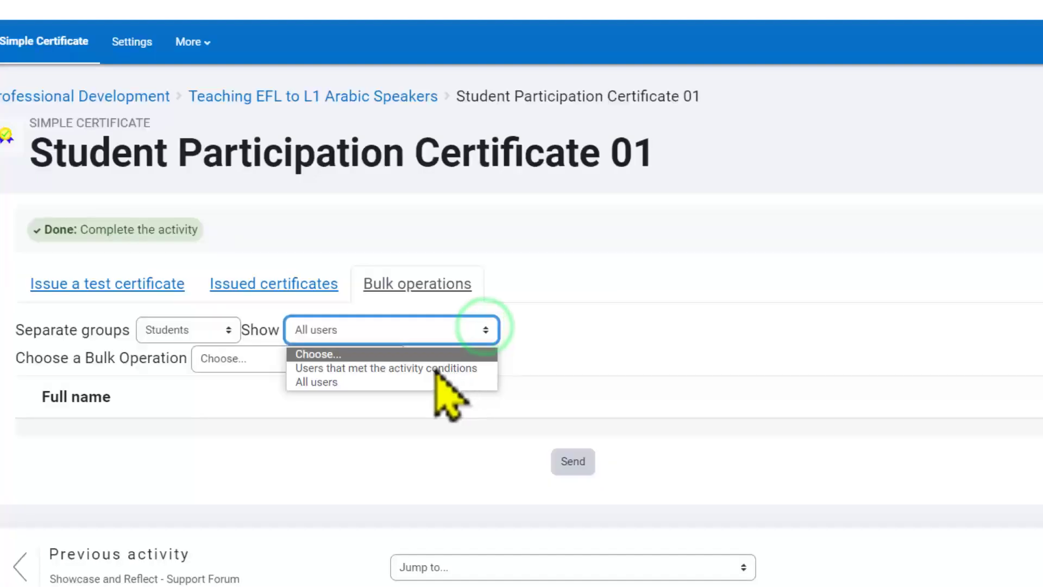
click(405, 382)
click(392, 359)
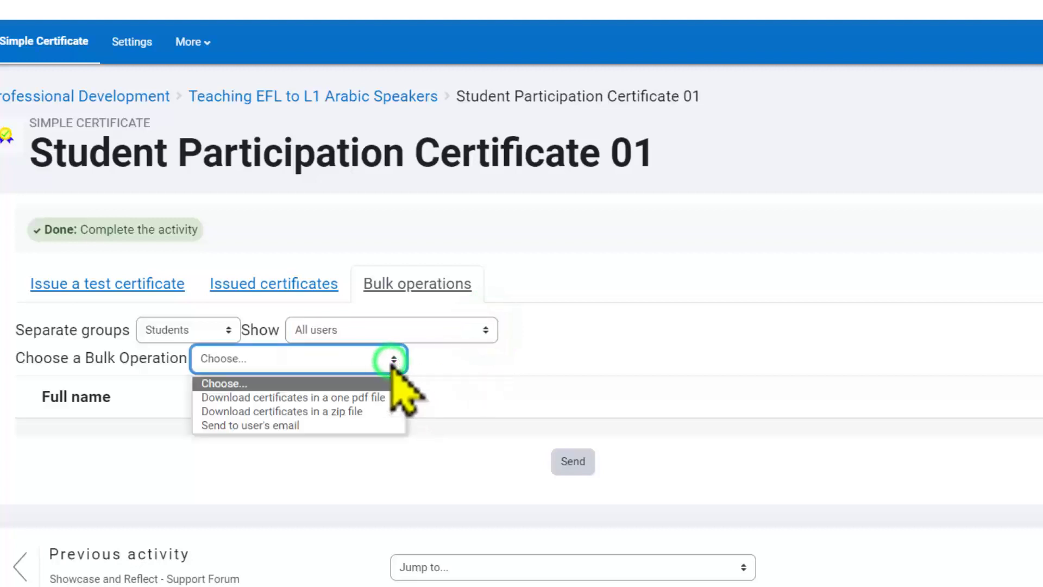
click(352, 422)
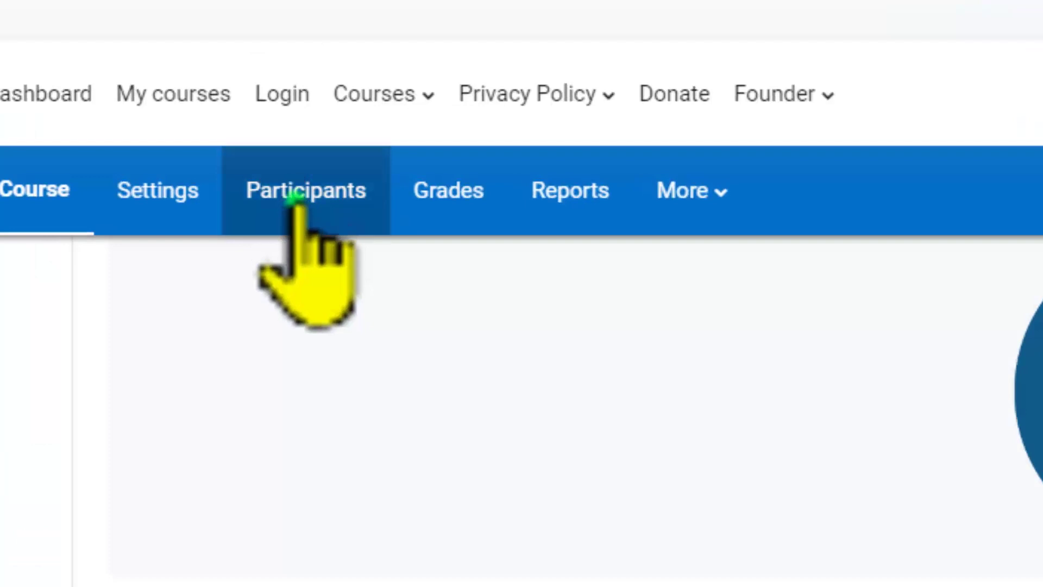
Step: Open the course's Groups page from the participants area
click(134, 88)
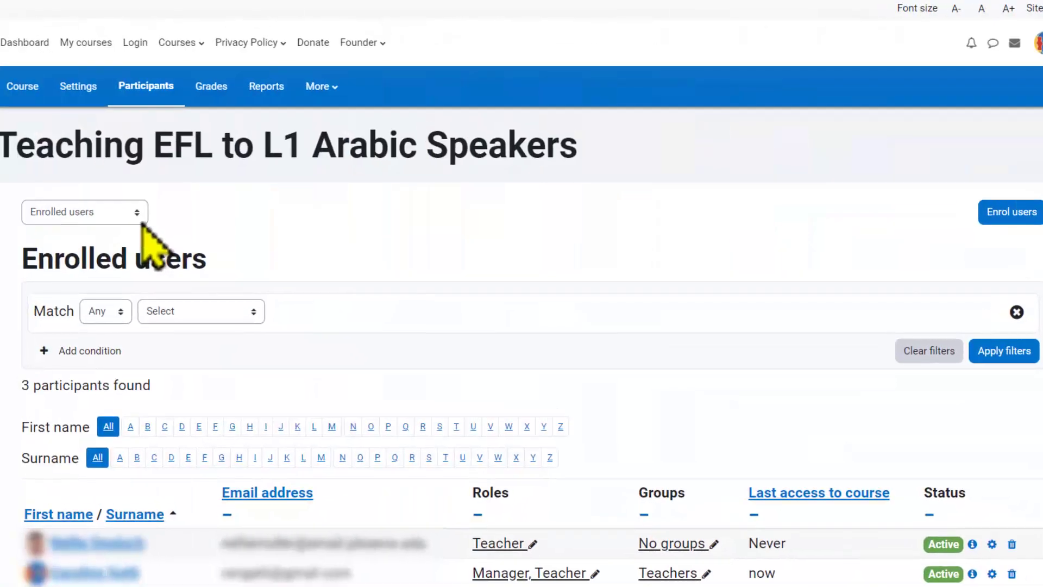
click(189, 296)
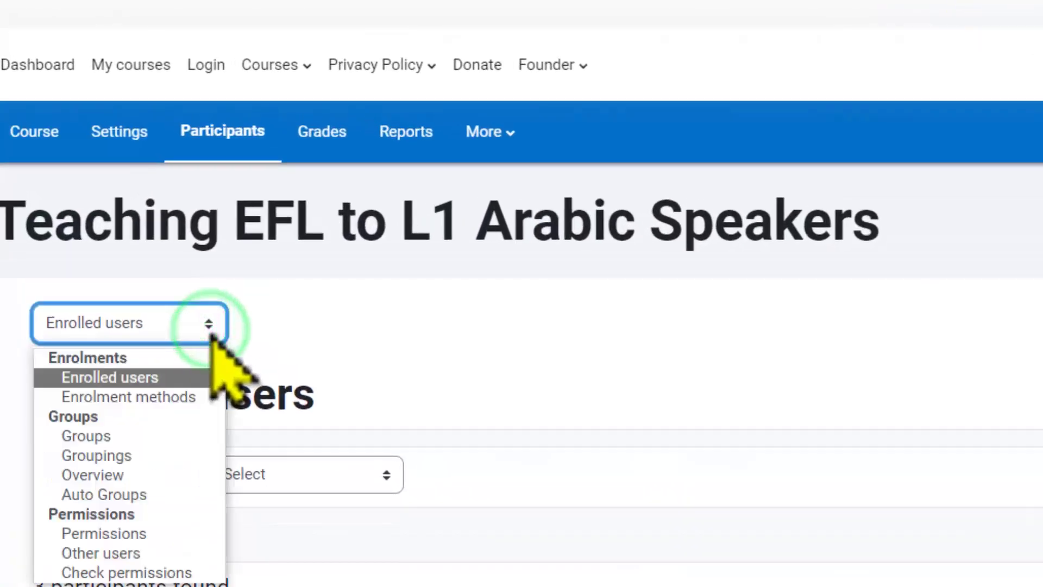
click(157, 432)
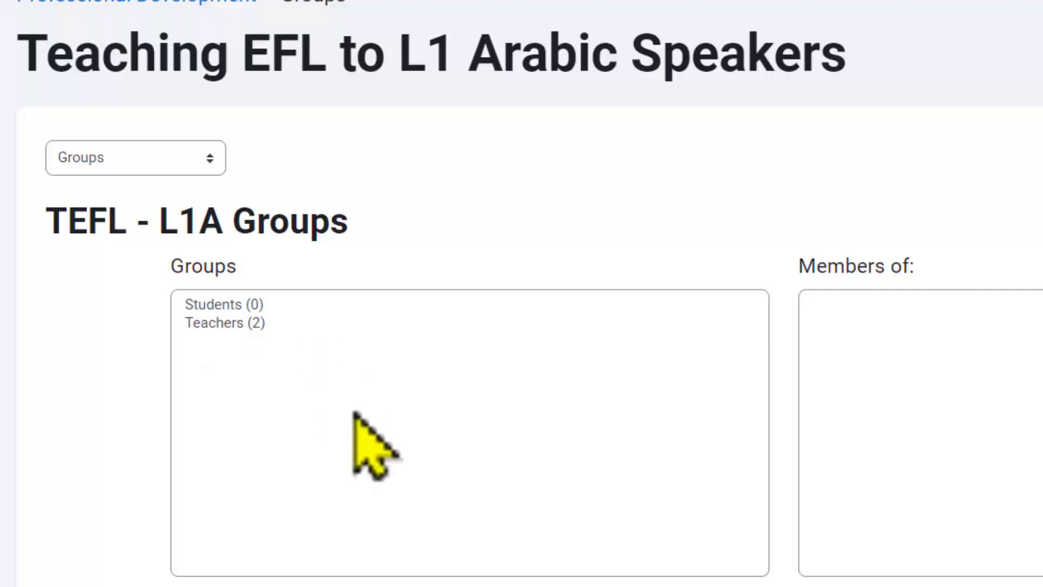
Step: Create a new group named teachers2
scroll(353, 413, down, 4)
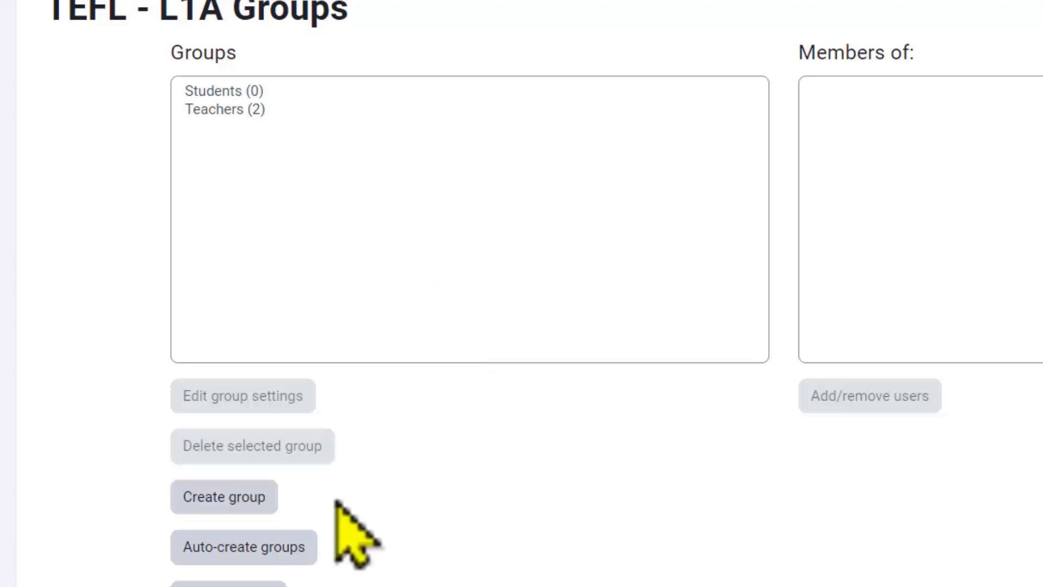
click(239, 497)
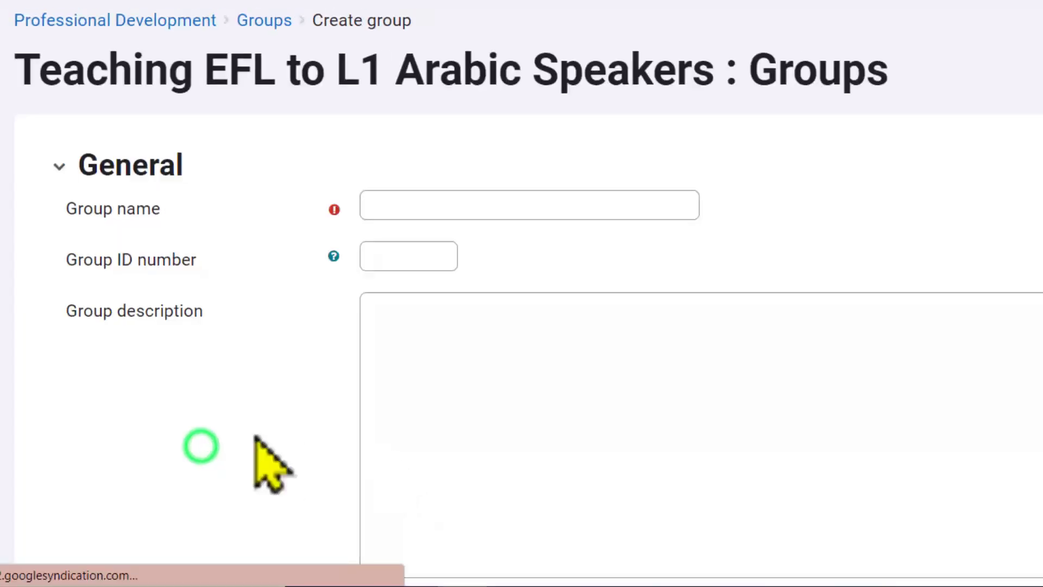
click(424, 207)
text(teachers2)
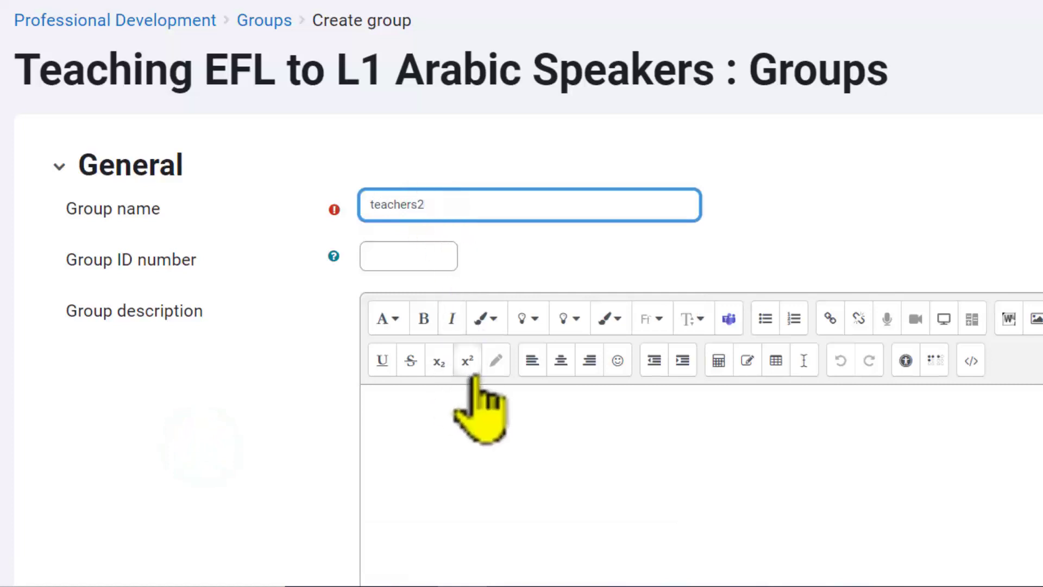
scroll(496, 360, down, 5)
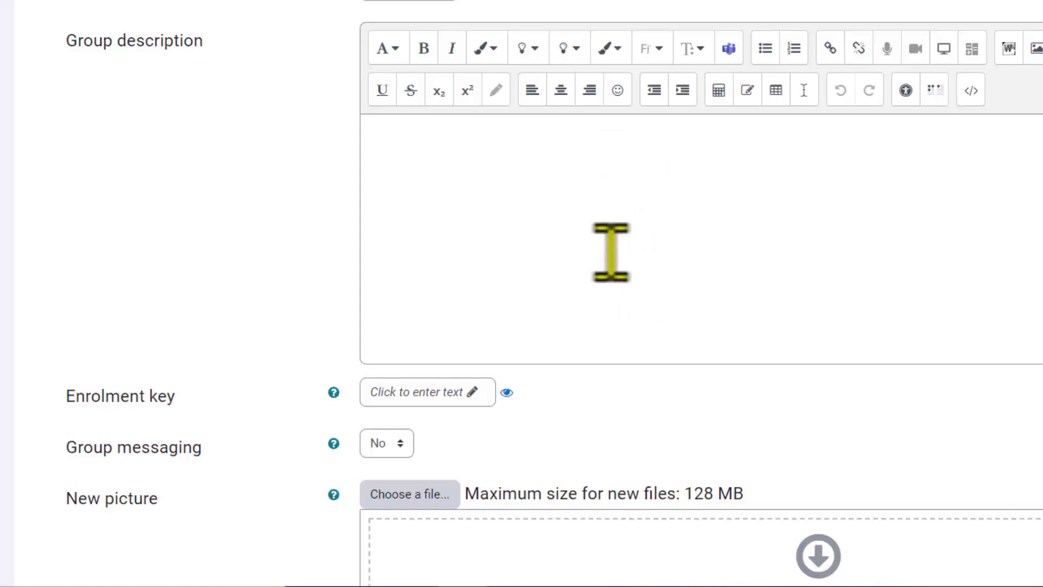
scroll(611, 253, down, 3)
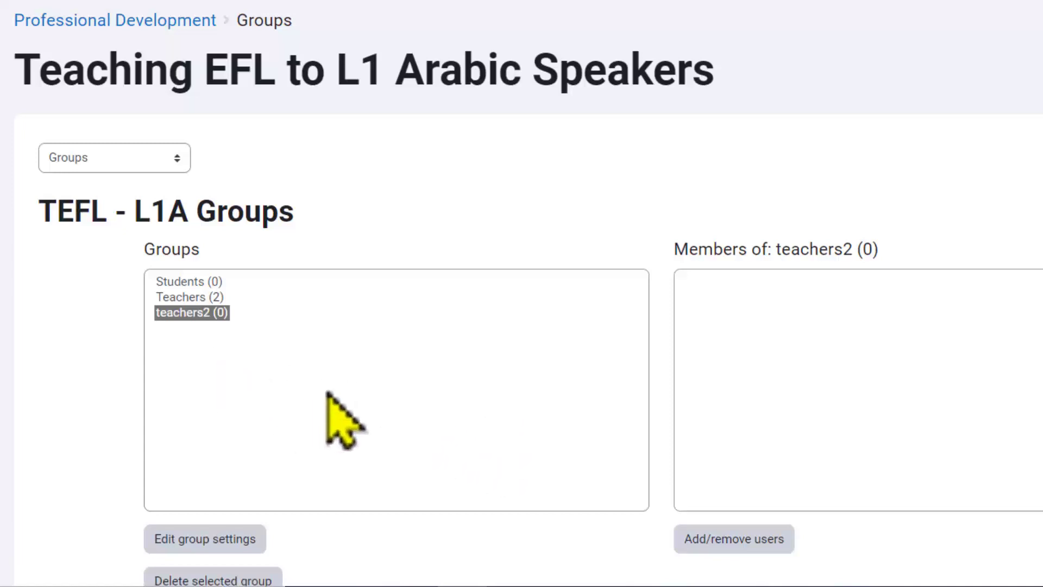
Step: Add the teacher and the user with multiple roles as members of the teachers2 group
scroll(348, 400, down, 2)
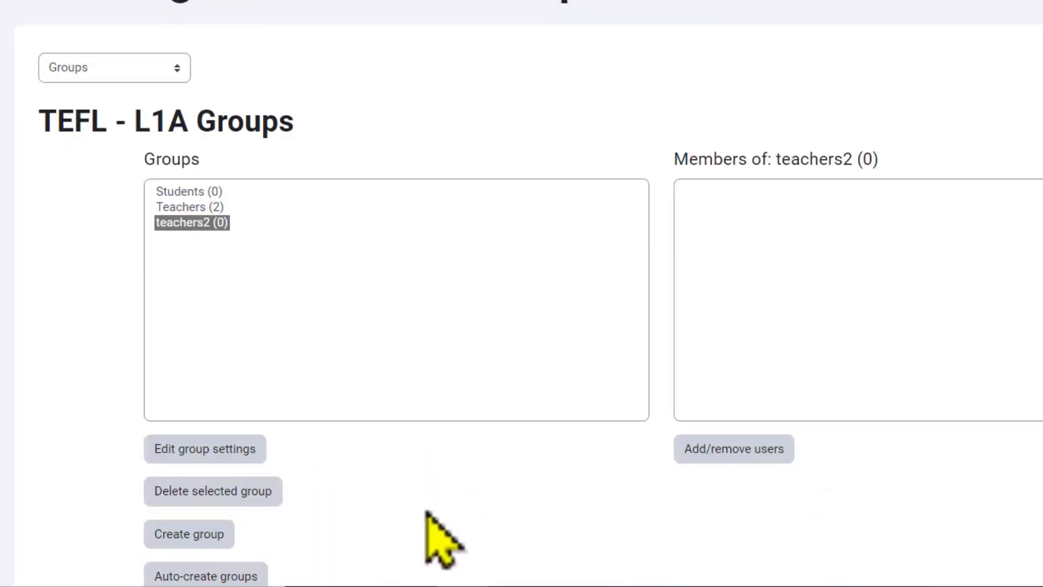
click(727, 457)
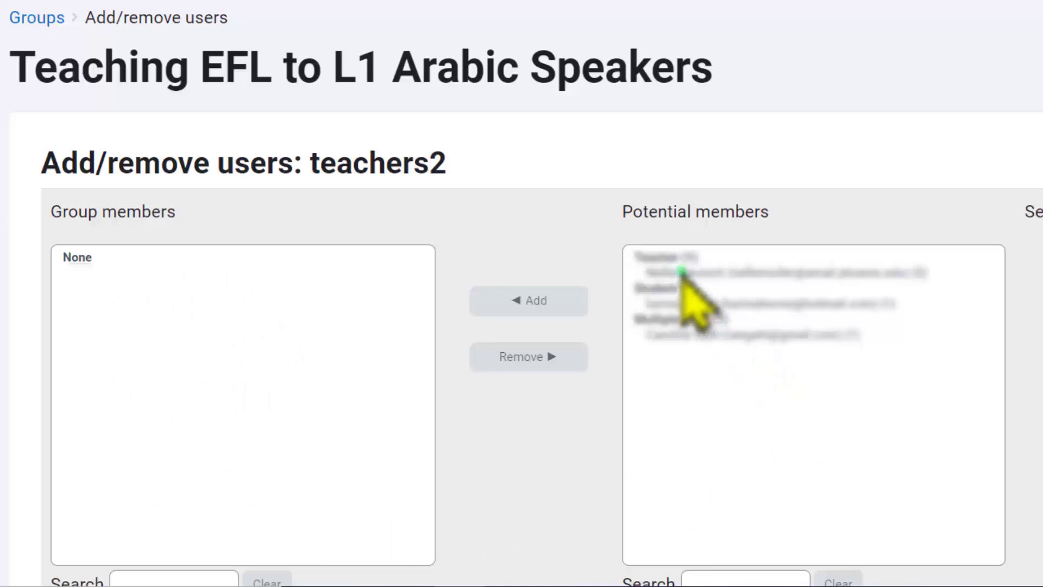
click(676, 272)
click(552, 294)
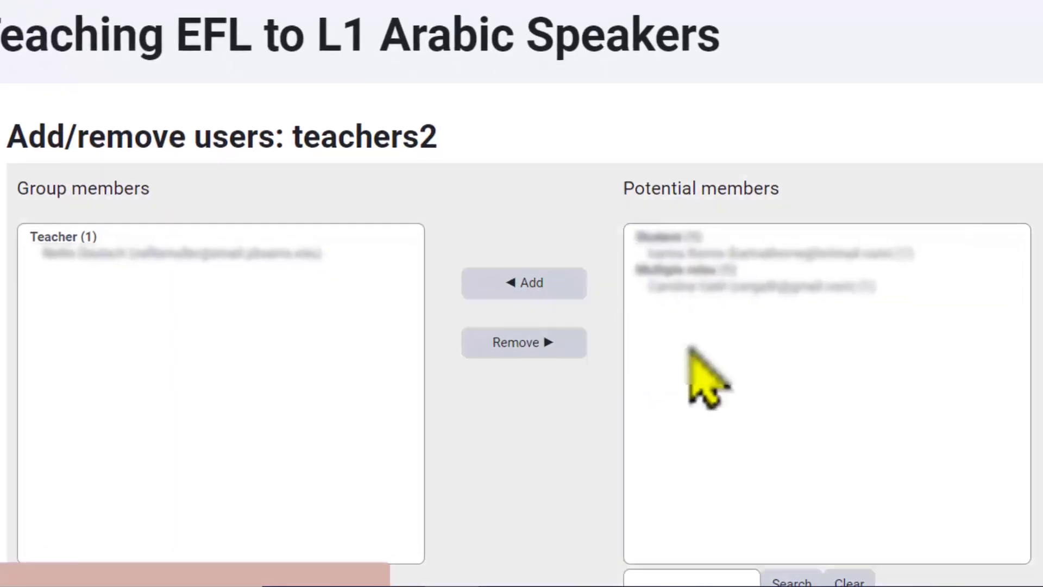
click(683, 287)
click(514, 283)
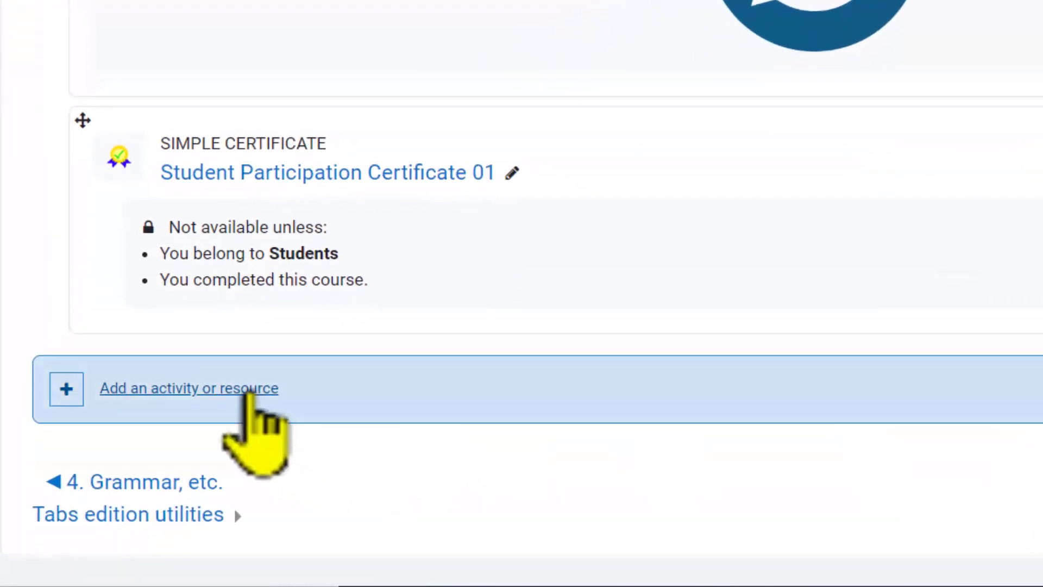
Step: Add a new Simple Certificate activity named Teacher Appreciation Certificate 01
click(245, 388)
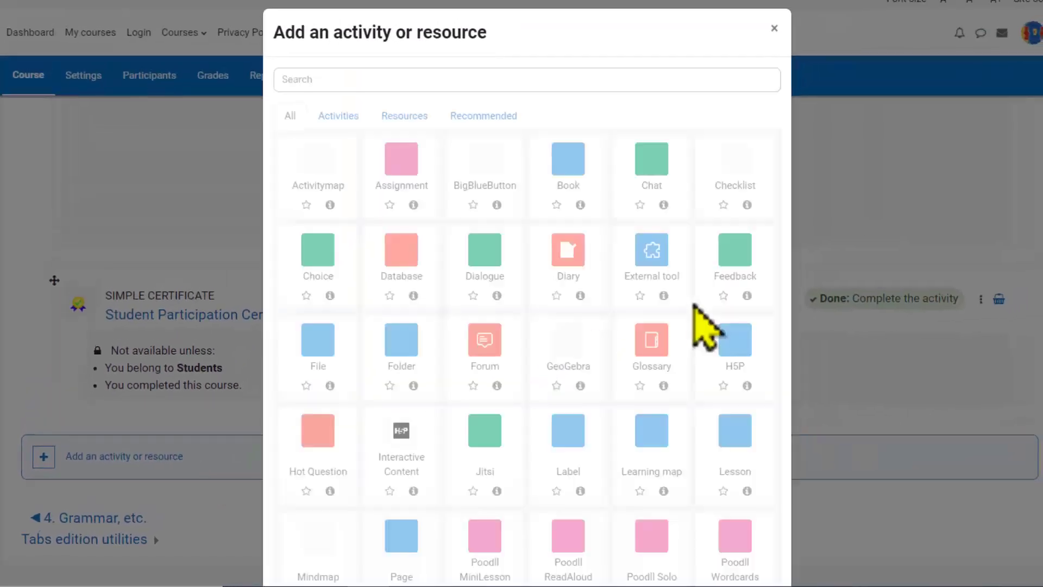
scroll(650, 349, down, 4)
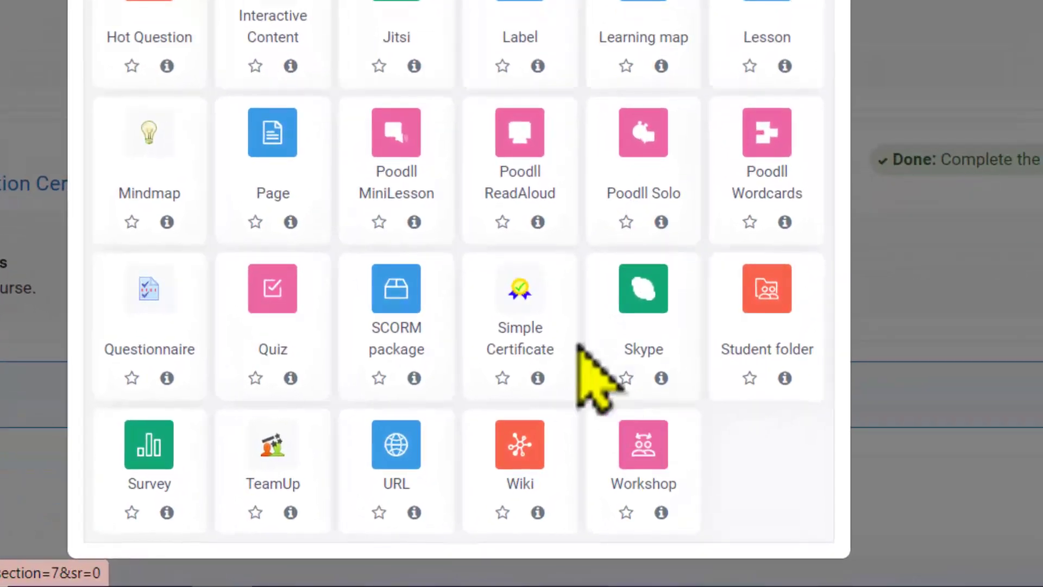
click(506, 346)
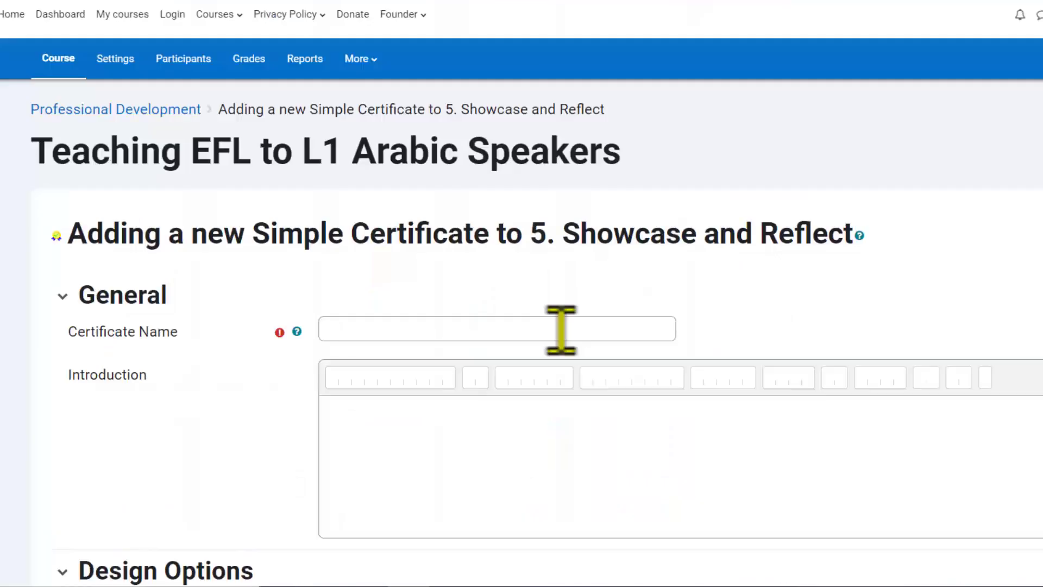
click(561, 328)
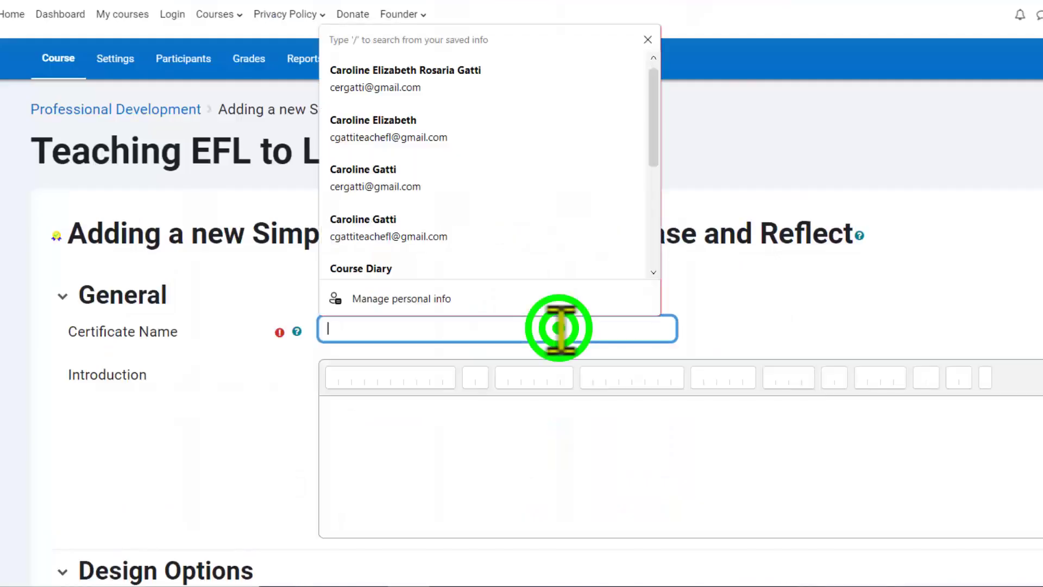
text(Teacher Appreciation Cert)
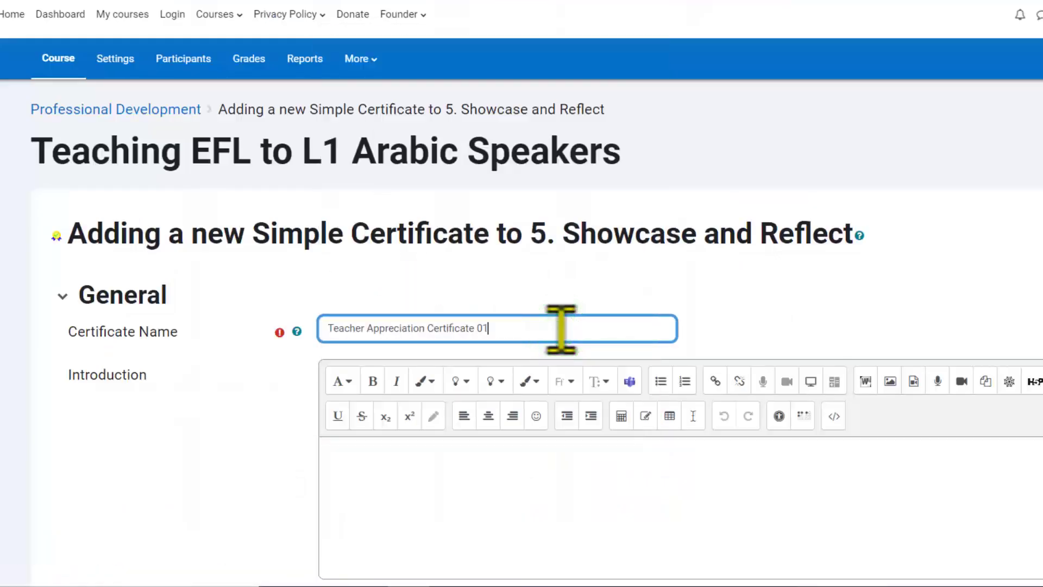
text(ificate 01)
Step: Upload tc1.png as the certificate image file
scroll(570, 442, down, 8)
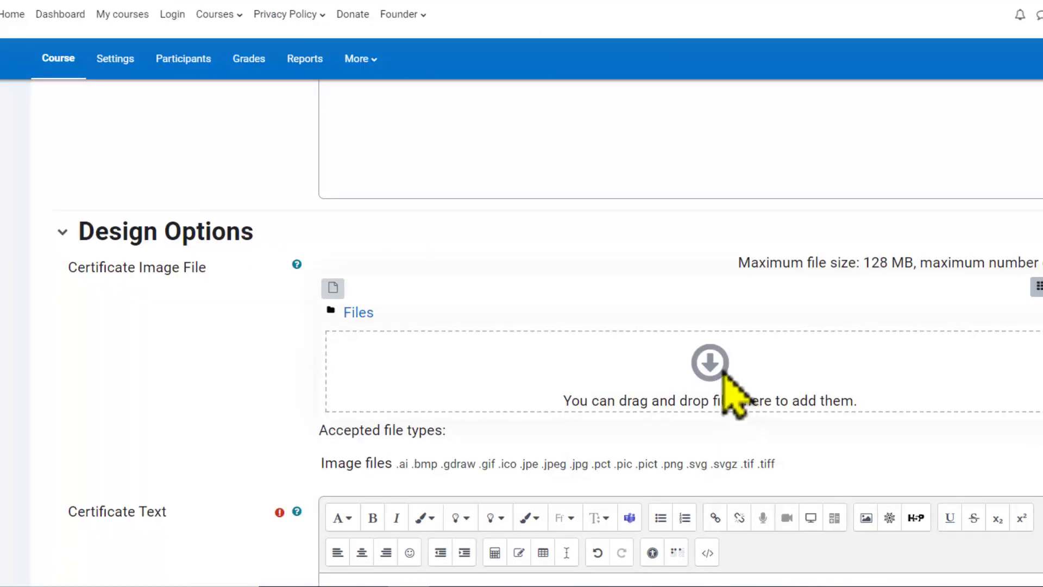
click(710, 369)
click(484, 237)
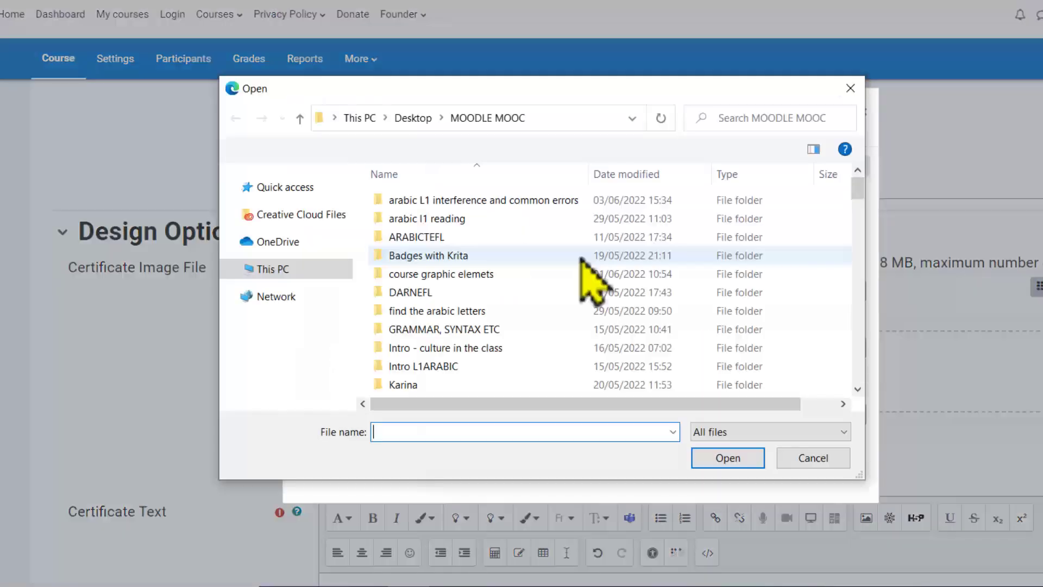
scroll(582, 261, down, 5)
double_click(496, 242)
click(605, 291)
text(tc1)
key(Return)
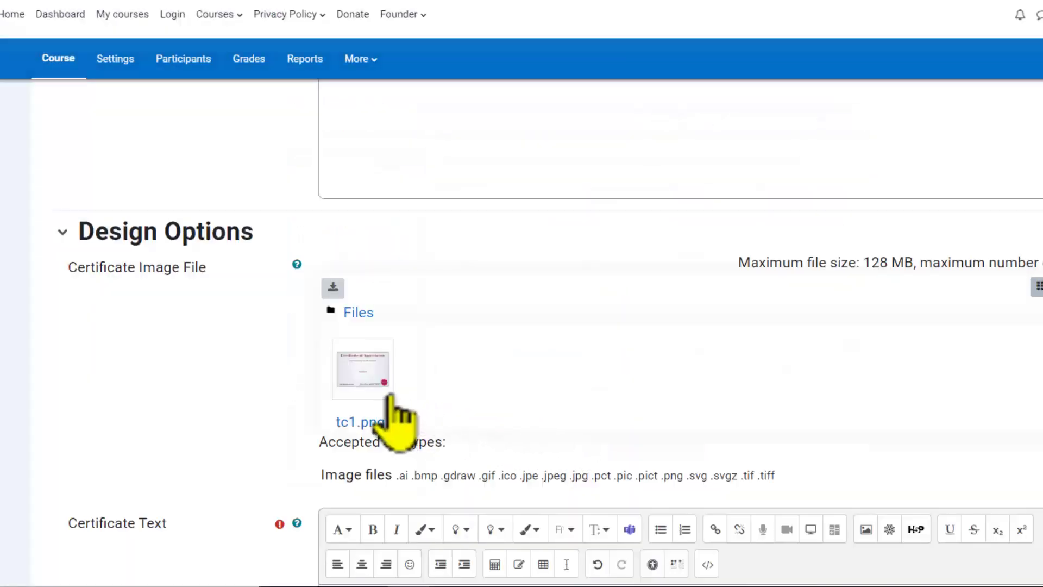
Step: Clear the existing certificate text
drag(740, 286, 341, 284)
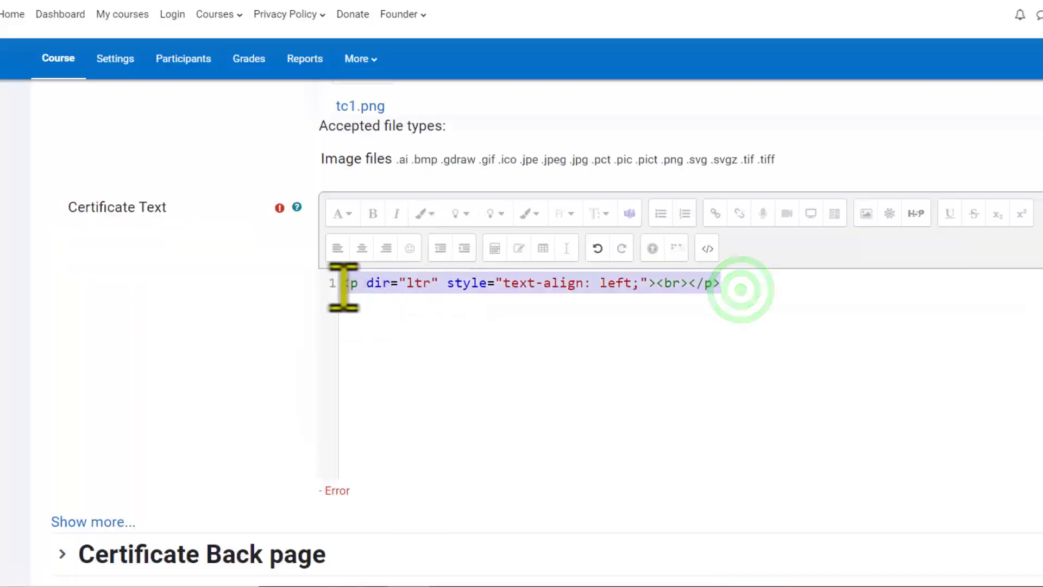
key(BackSpace)
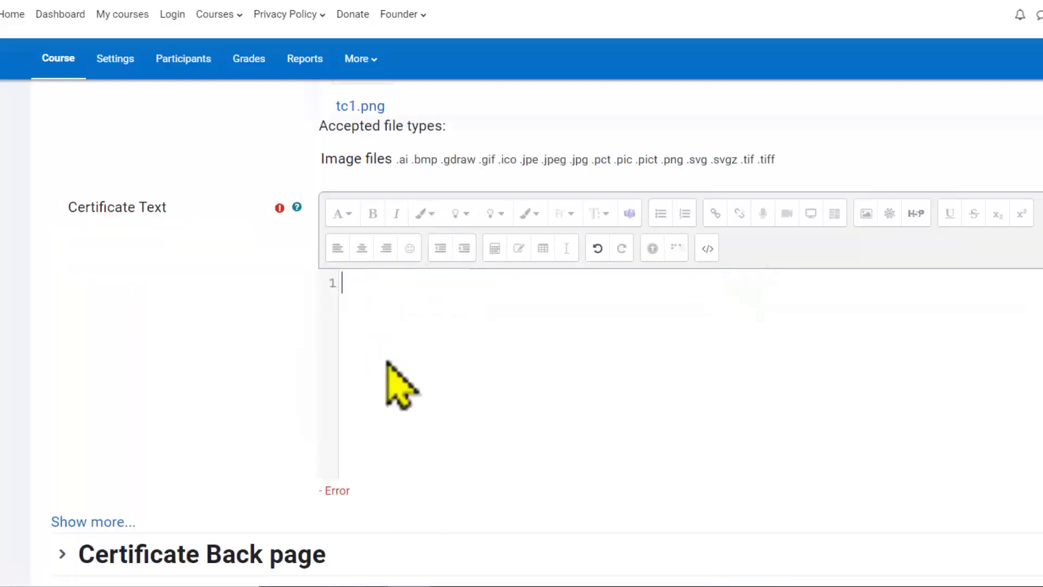
Step: Paste the prepared certificate text into the Certificate Text editor
right_click(418, 304)
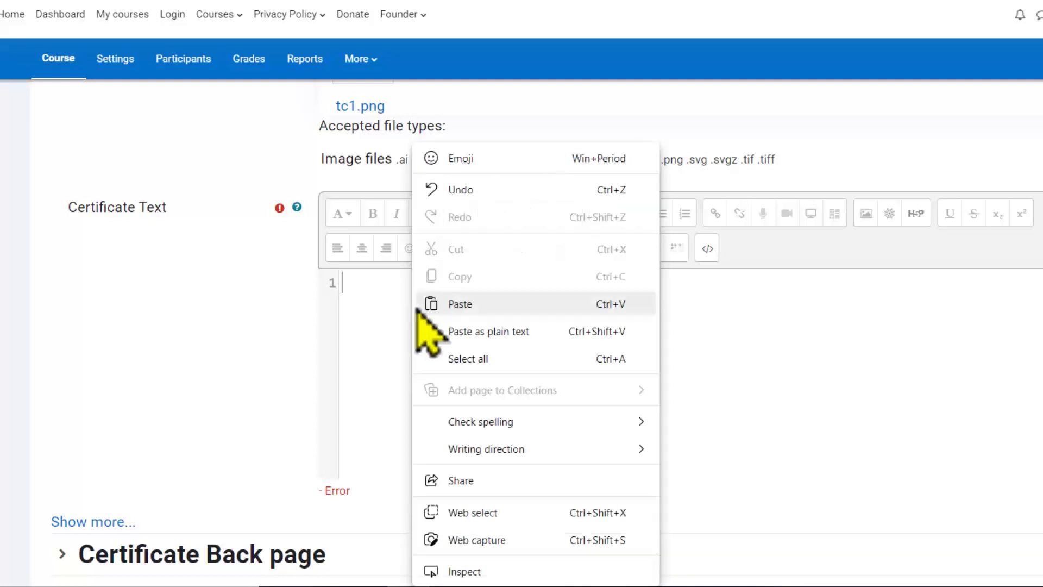
click(474, 310)
Step: Show the extra certificate layout settings and set the Certificate Text Horizontal Position to 0
scroll(271, 380, down, 1)
click(109, 437)
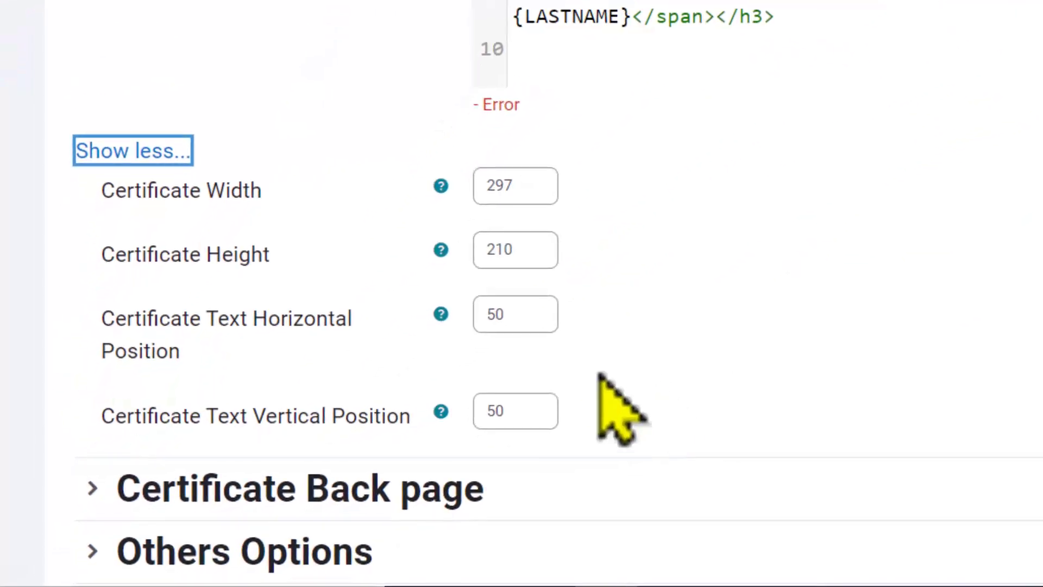
double_click(496, 318)
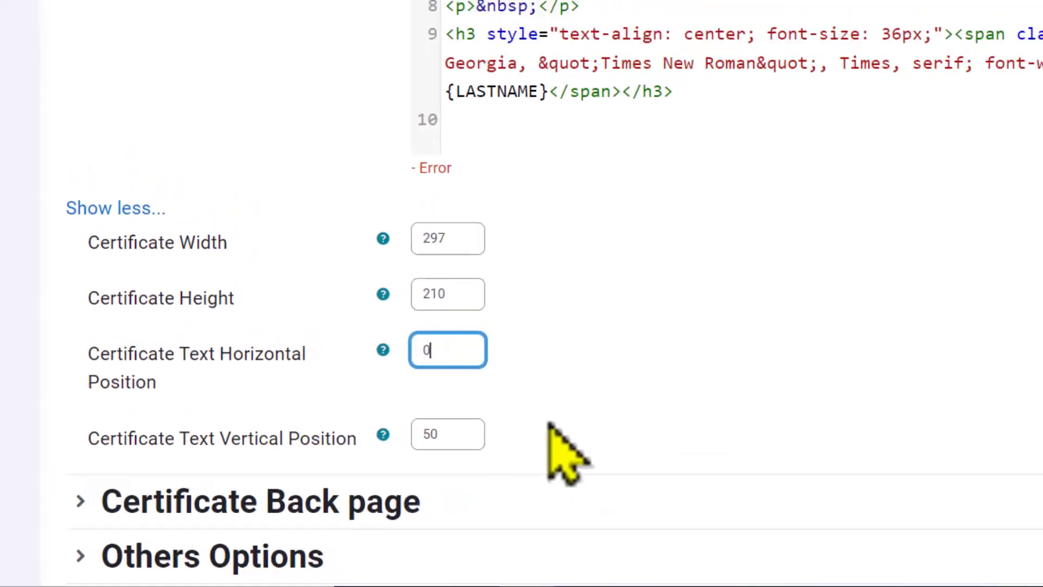
Step: Add an access restriction requiring membership of the Teachers group
scroll(494, 448, down, 1)
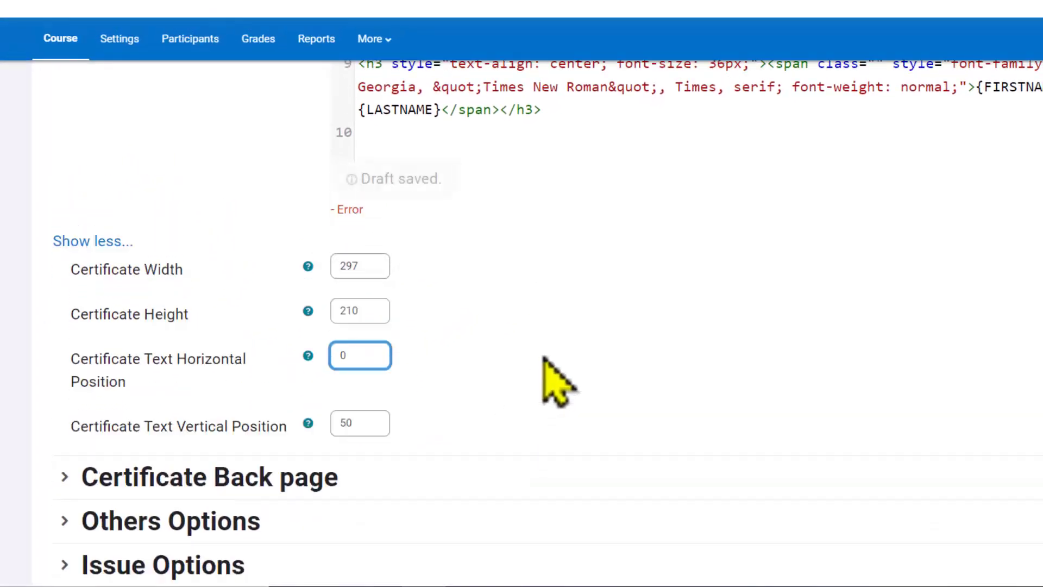
scroll(545, 360, down, 1)
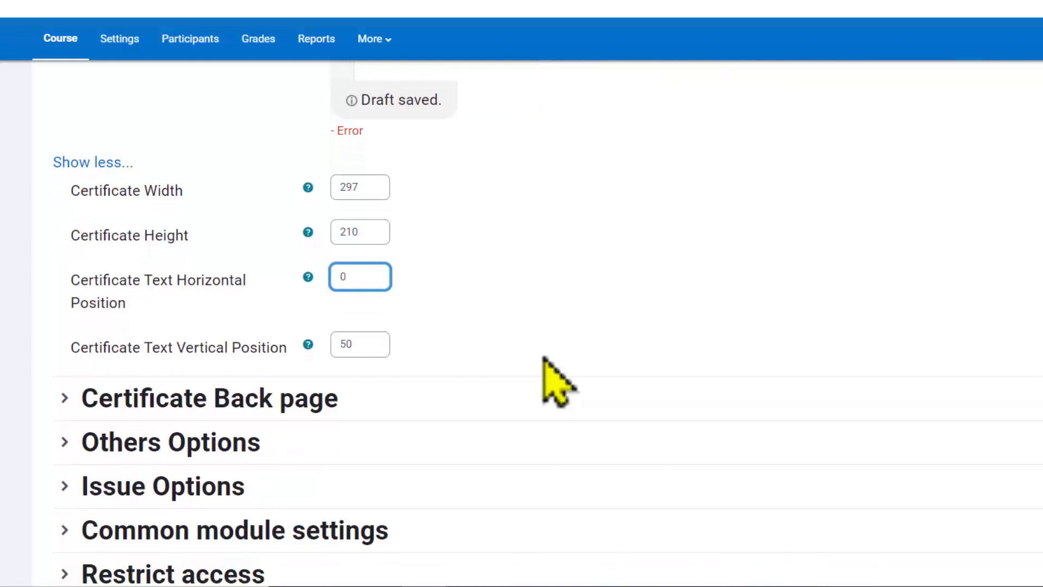
scroll(545, 360, down, 3)
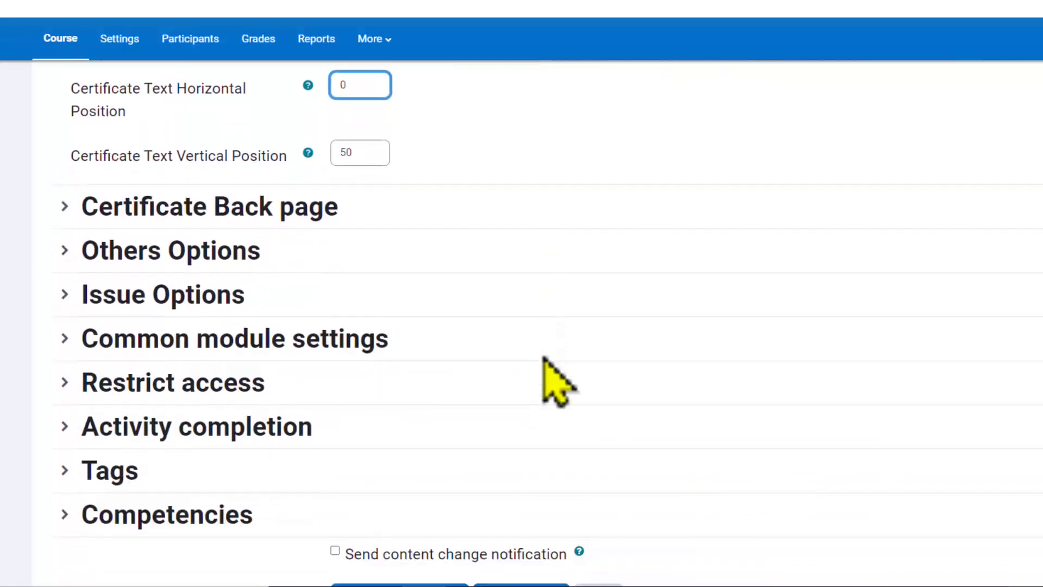
click(205, 344)
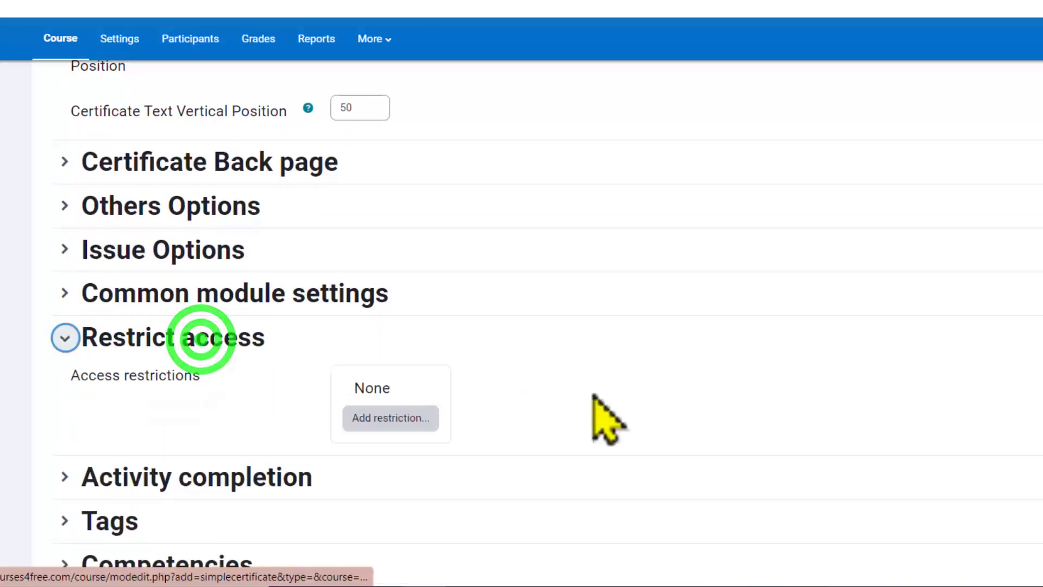
click(384, 419)
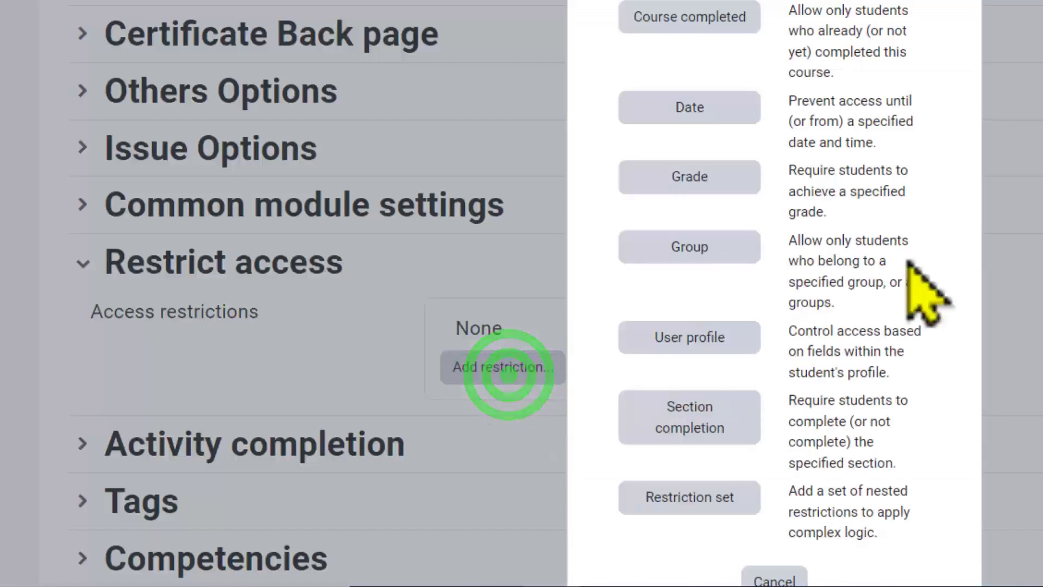
click(647, 265)
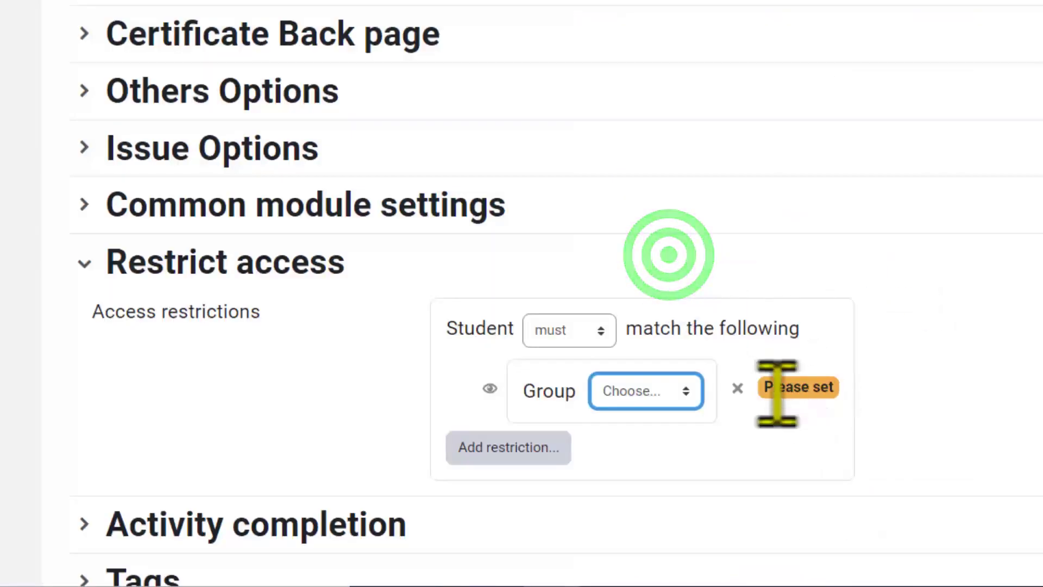
click(691, 390)
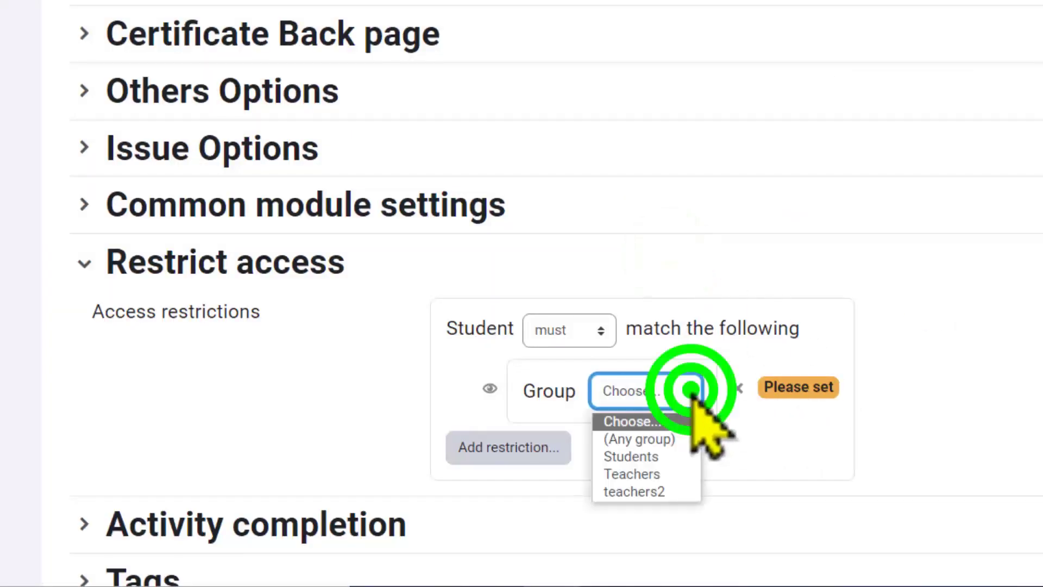
click(662, 474)
Step: Add a second restriction allowing access from 27 October 2022, 00:00
click(516, 453)
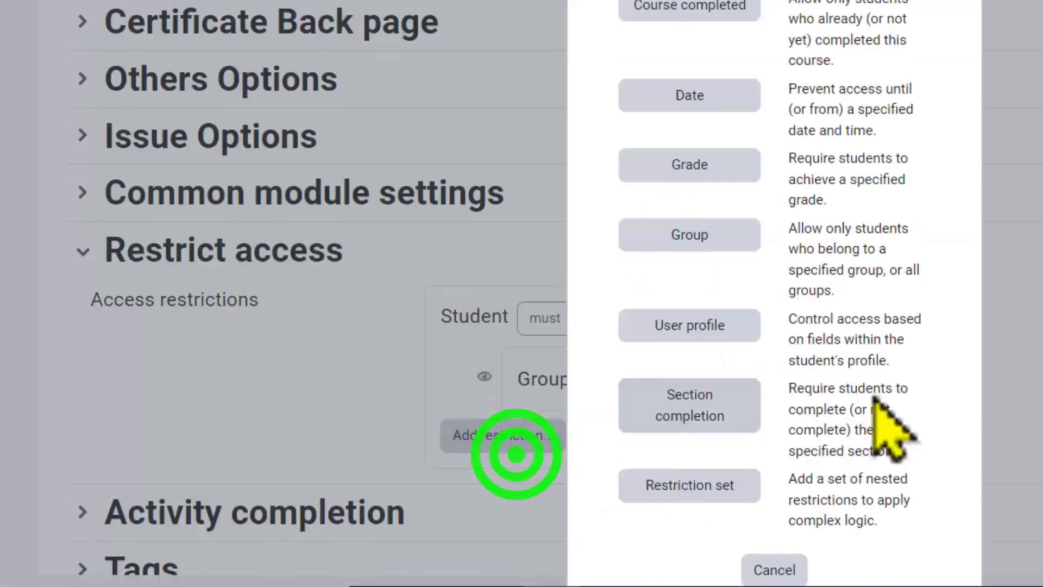
click(670, 97)
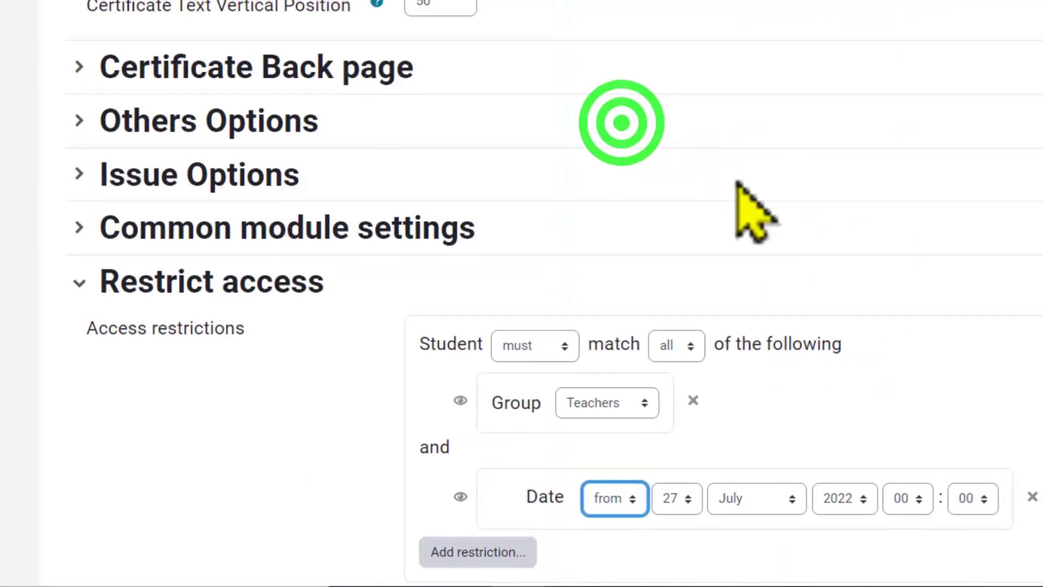
click(788, 309)
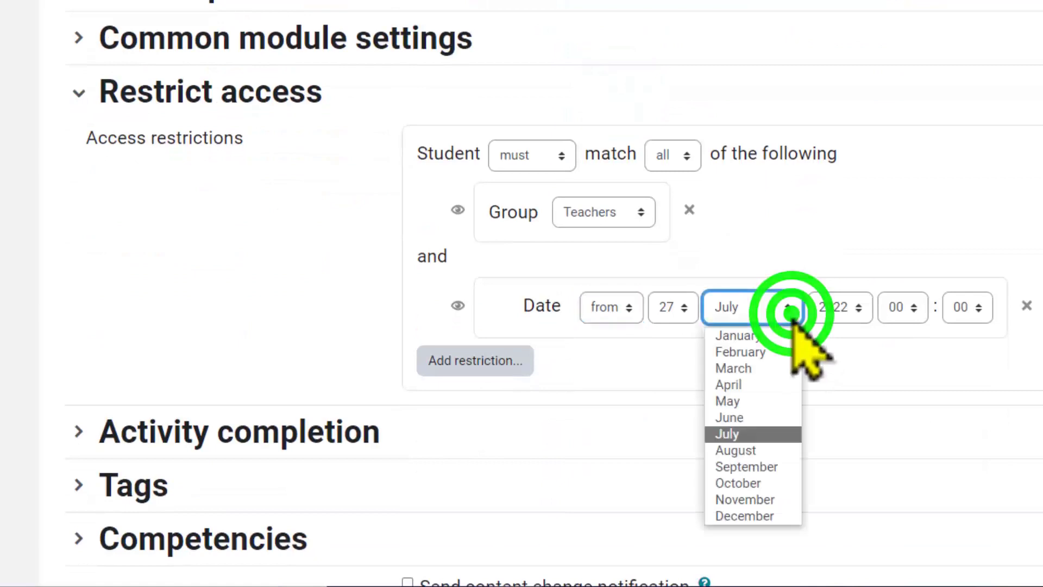
click(774, 487)
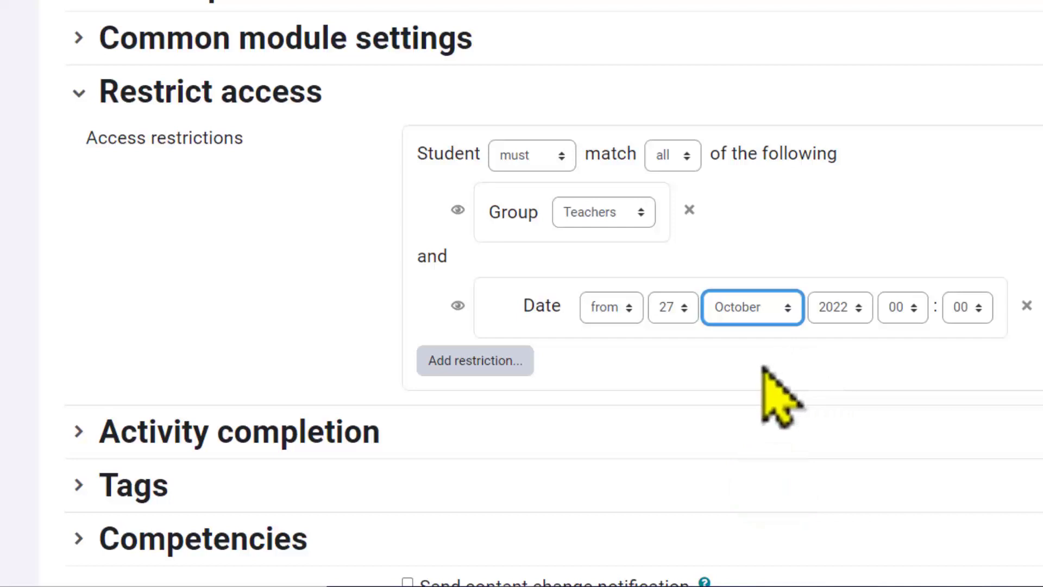
Step: Save and display the certificate activity, then generate a test certificate
scroll(771, 391, down, 3)
click(625, 467)
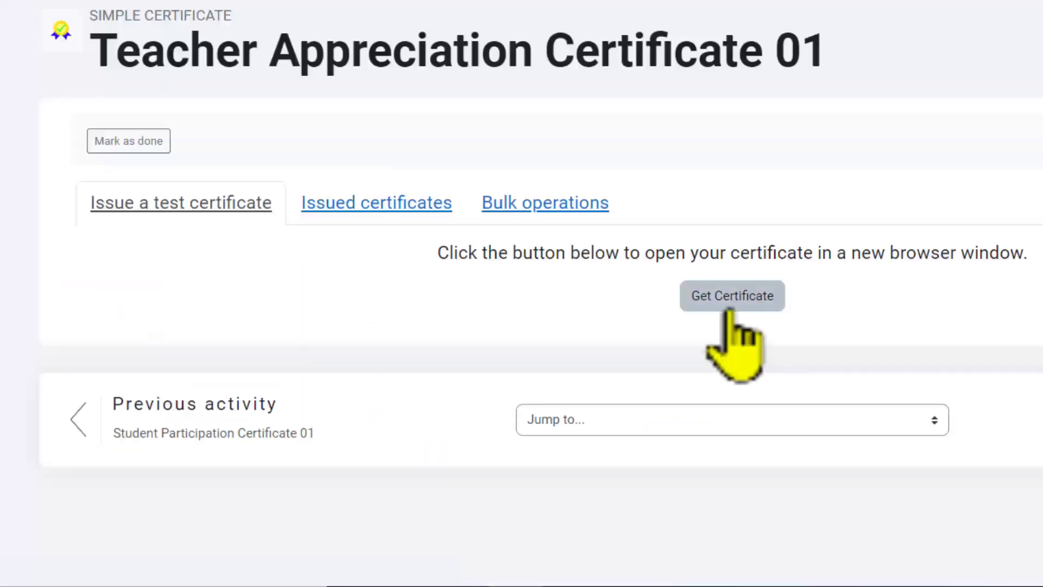
click(726, 298)
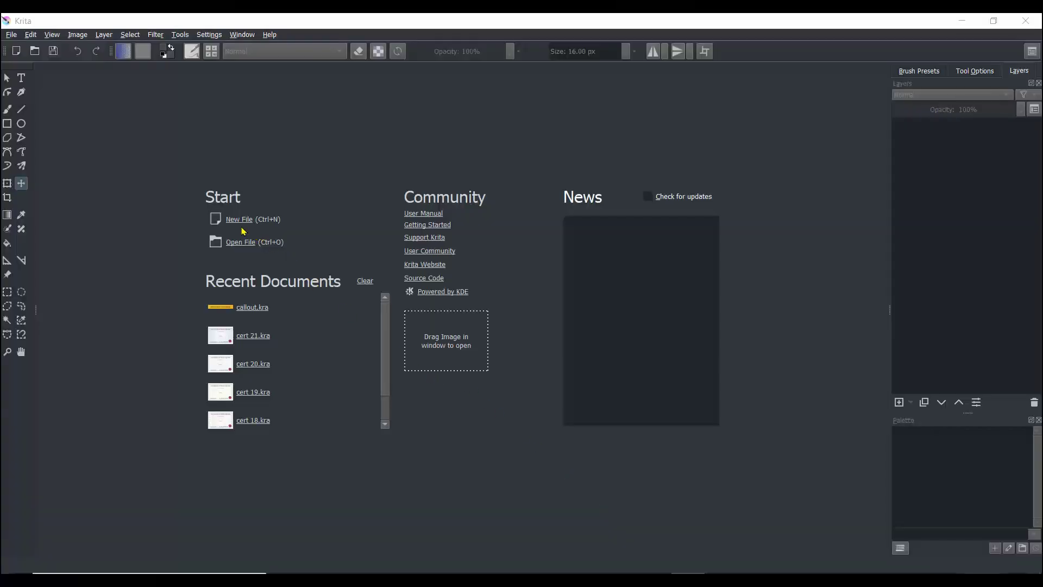
Step: In Krita, create a new document 297 mm wide and 201 mm high
click(235, 222)
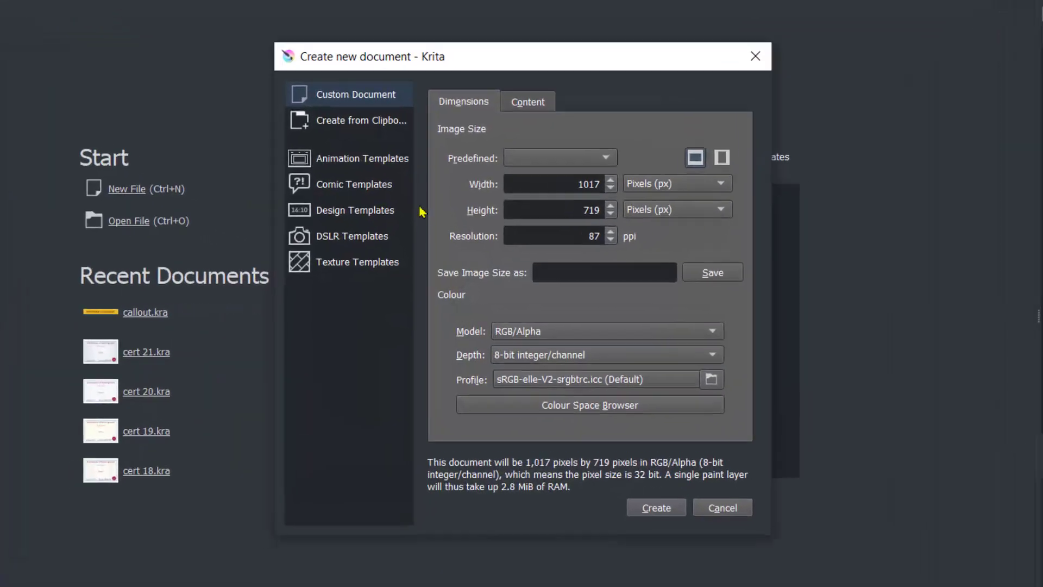
click(738, 181)
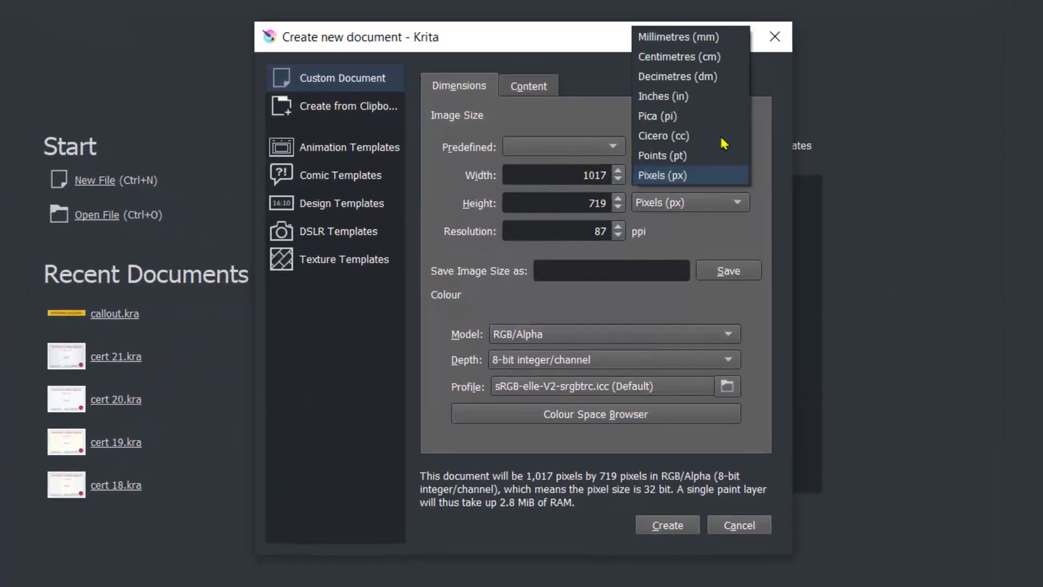
click(688, 41)
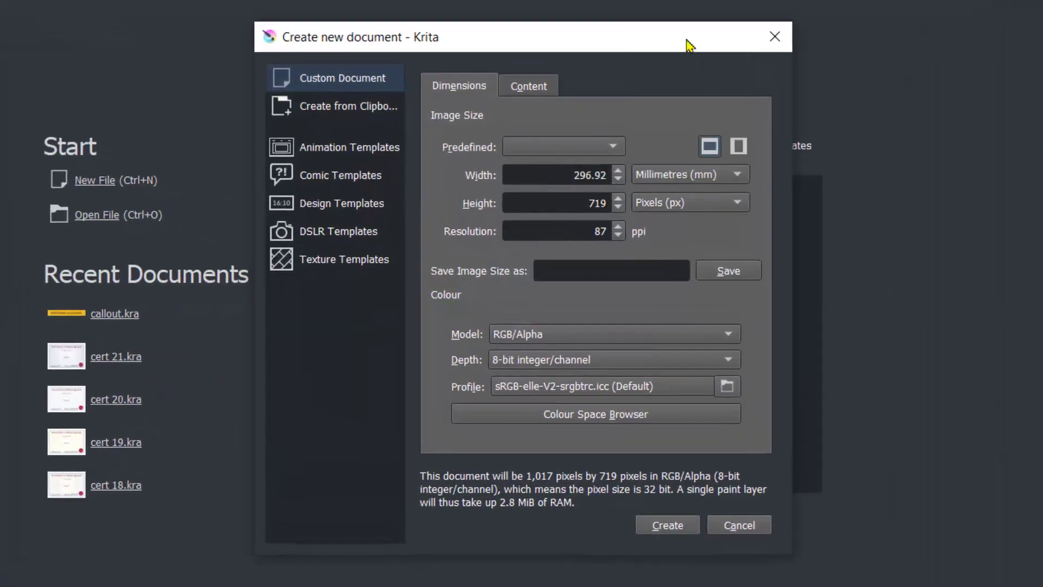
click(745, 206)
click(688, 63)
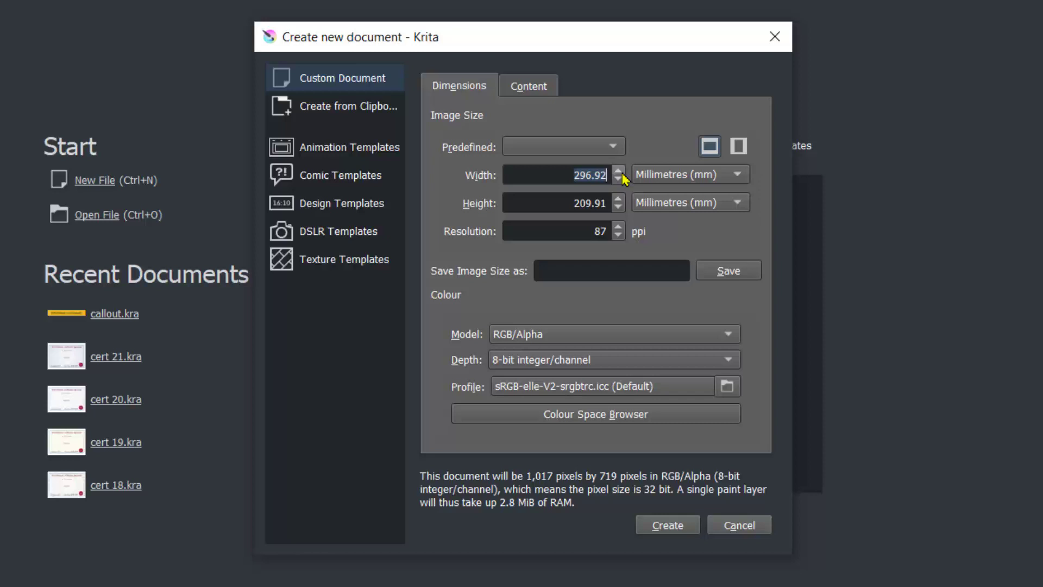
text(297)
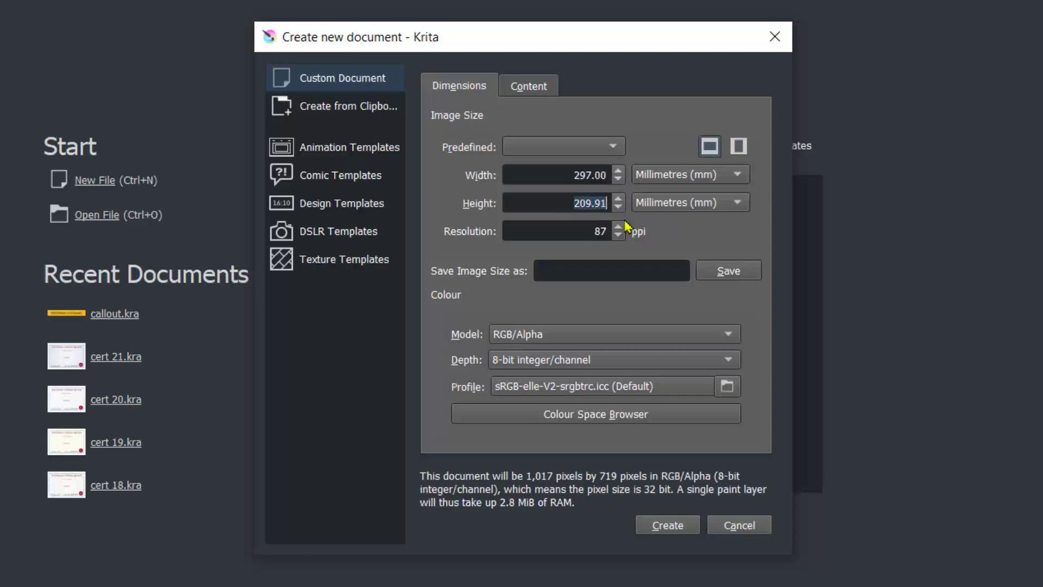
text(201)
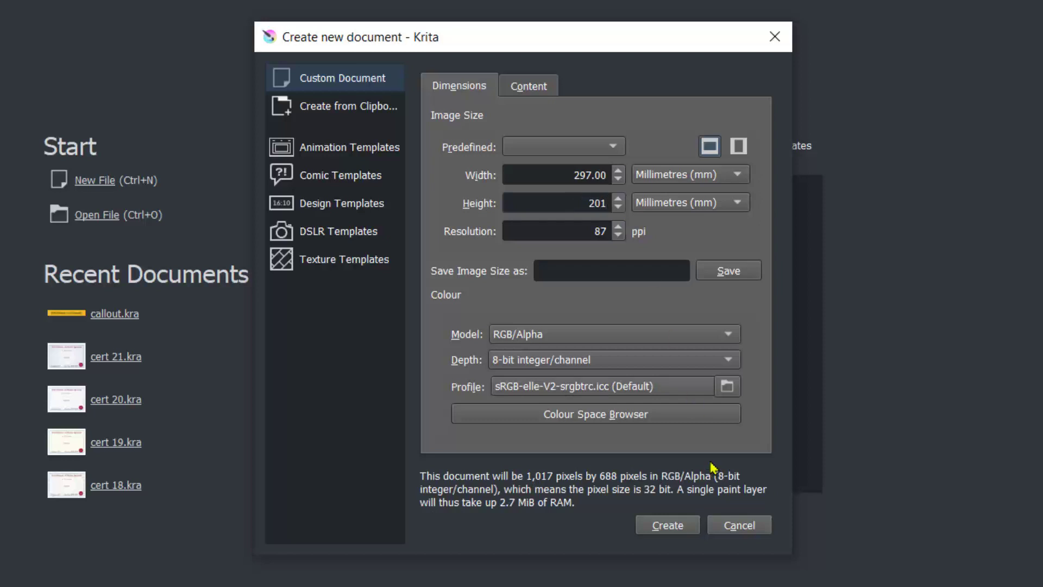
click(689, 534)
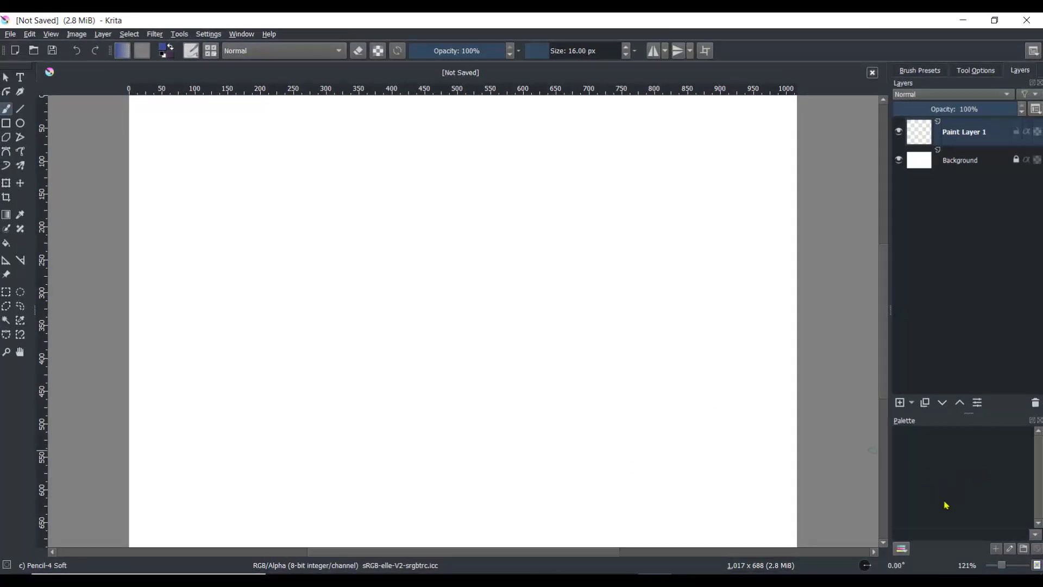
Step: Choose the blue pencil brush preset from the Sketch brush presets
drag(1001, 568, 999, 569)
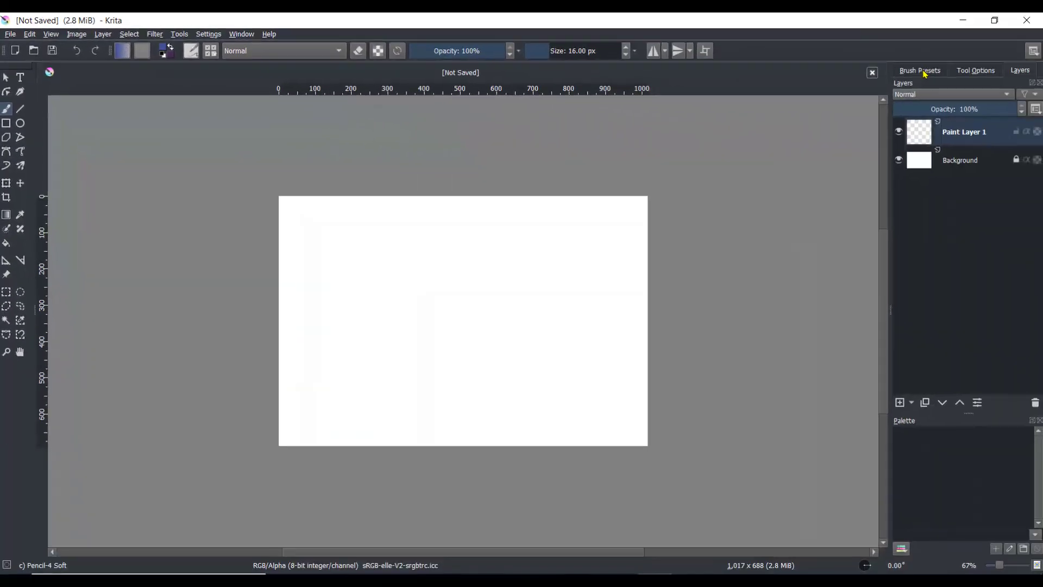
click(921, 71)
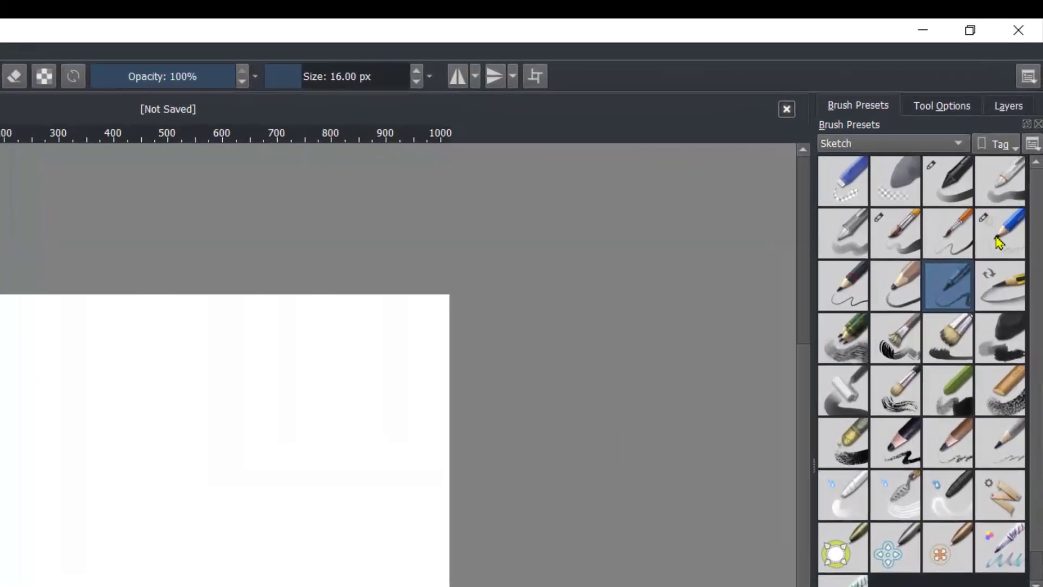
click(998, 245)
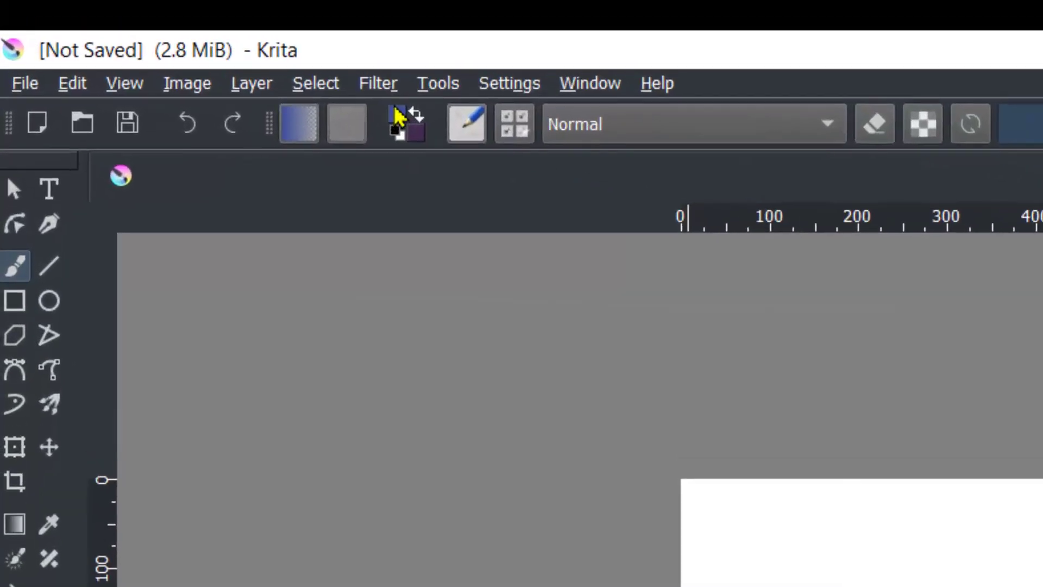
Step: Set the foreground colour to the light green #80b891
click(399, 119)
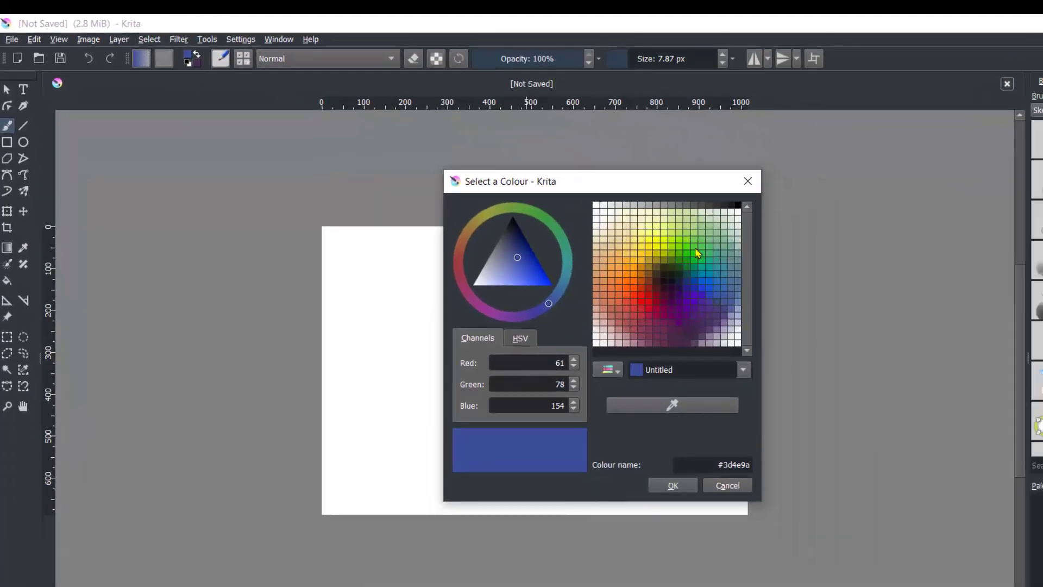
click(724, 240)
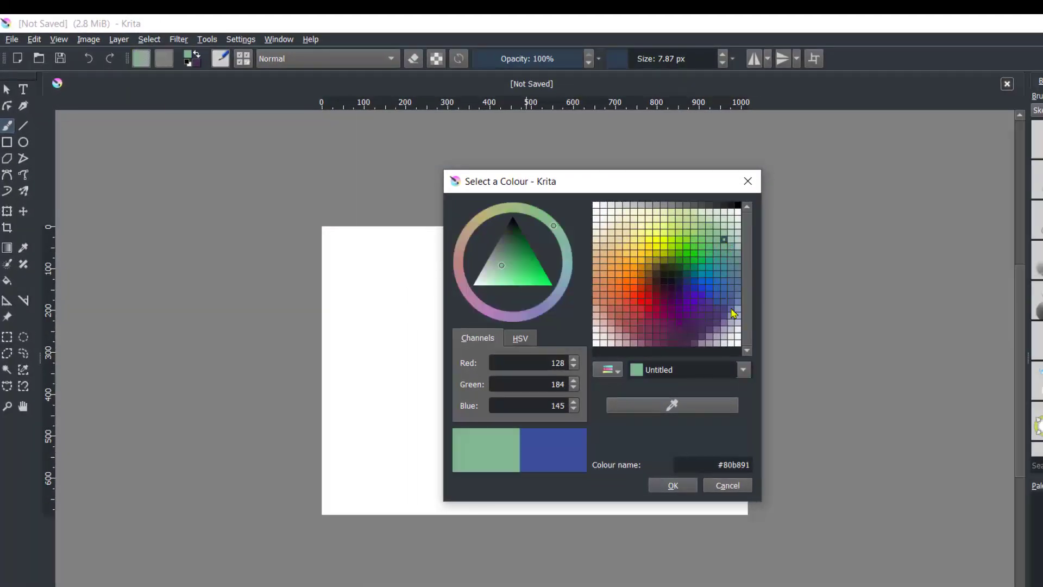
click(685, 487)
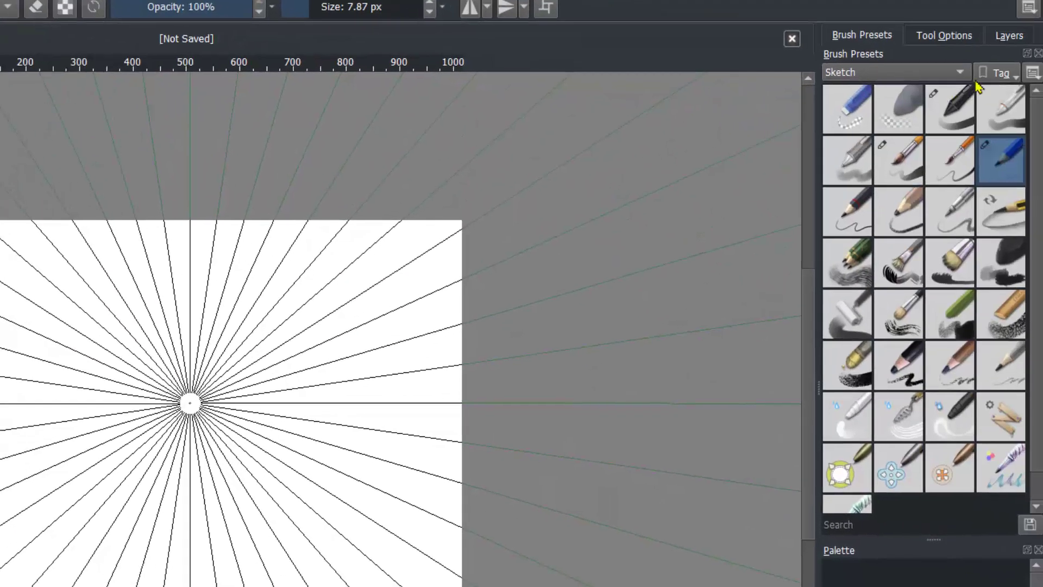
Step: Increase the number of brushes in the snowflake Multibrush tool options
click(946, 36)
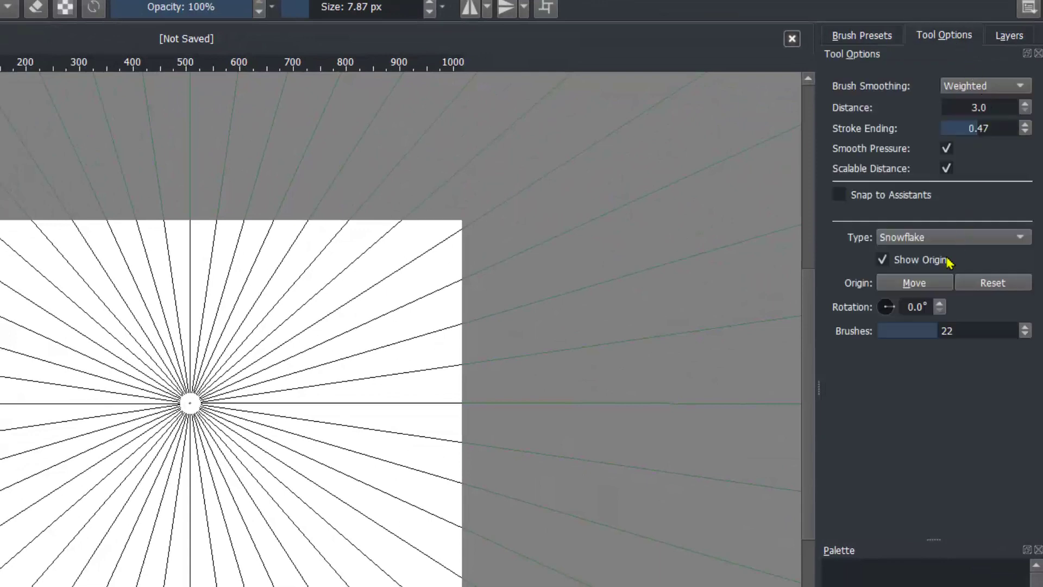
drag(942, 331, 973, 332)
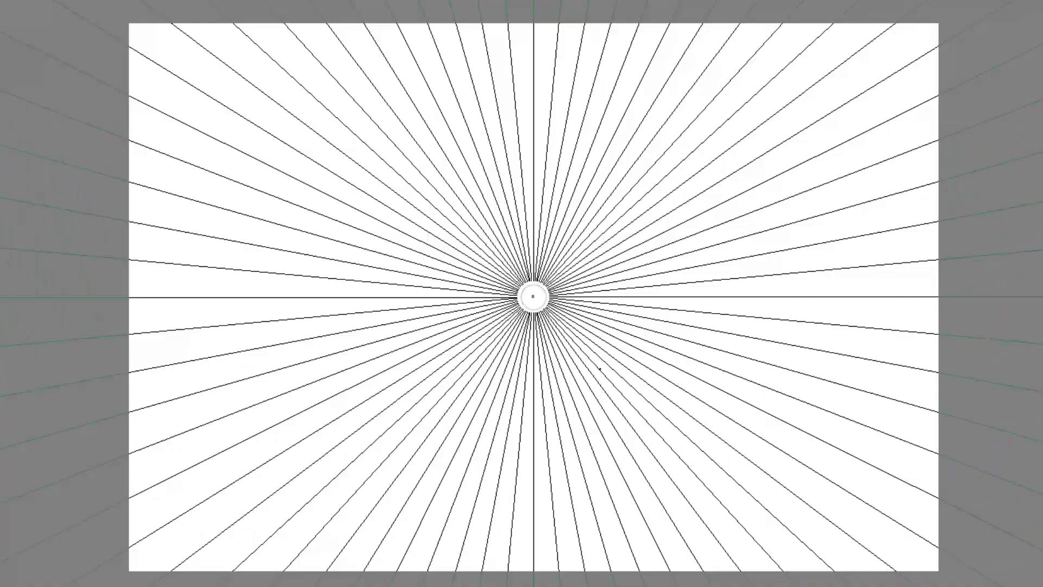
Step: Draw several mirrored multibrush strokes around the centre to form a green rosette pattern
mouse_move(600, 369)
mouse_down()
mouse_move(695, 376)
mouse_move(649, 377)
mouse_move(655, 370)
mouse_move(675, 412)
mouse_move(710, 311)
mouse_up()
mouse_move(711, 395)
mouse_down()
mouse_move(699, 380)
mouse_move(734, 375)
mouse_move(752, 343)
mouse_move(785, 339)
mouse_move(789, 283)
mouse_up()
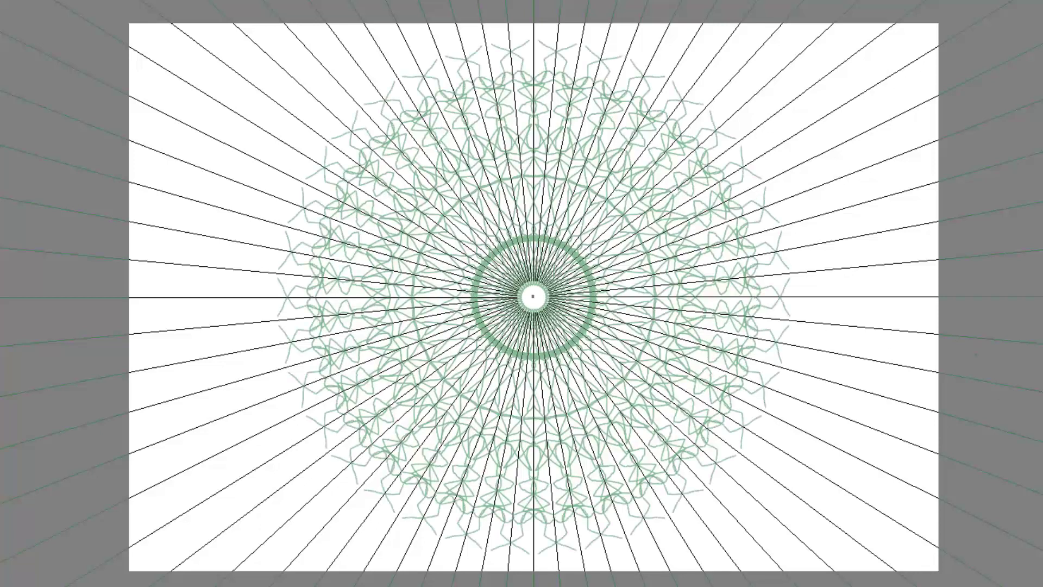
mouse_move(777, 231)
mouse_down()
mouse_move(812, 304)
mouse_move(803, 336)
mouse_move(847, 342)
mouse_up()
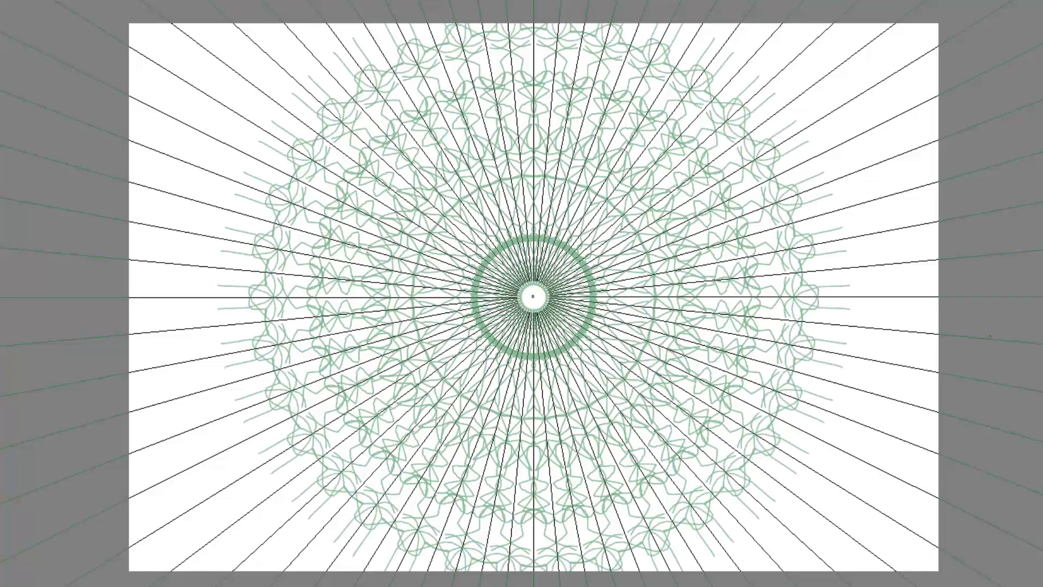
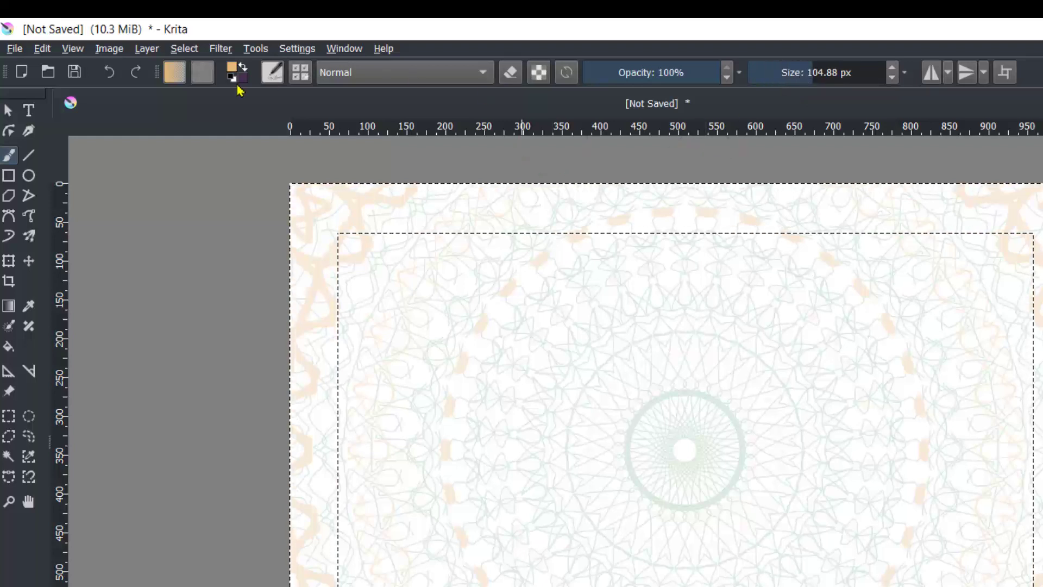
Step: Reset the colours to default black and white and select the whole canvas
click(232, 79)
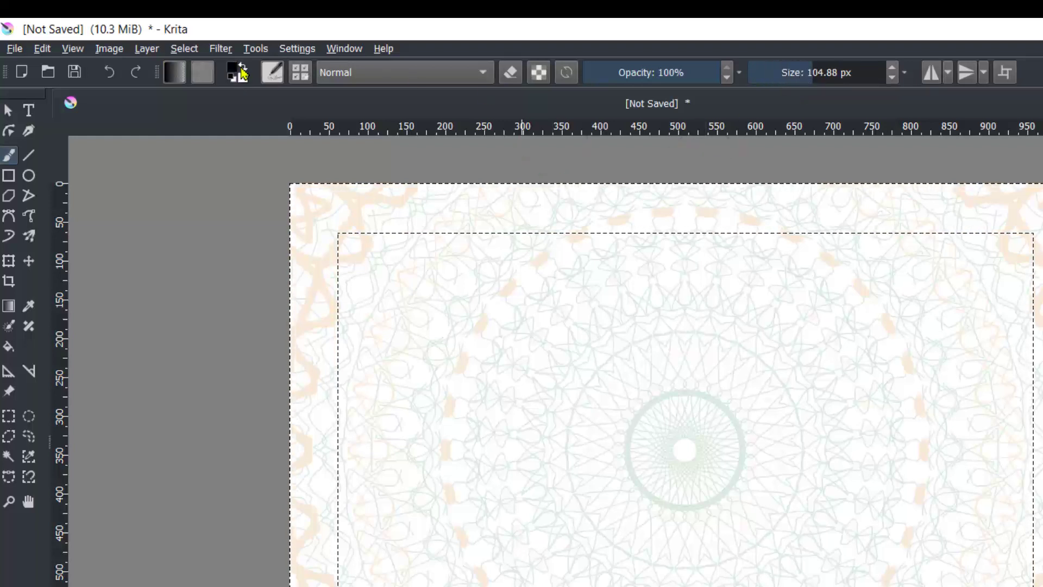
mouse_move(344, 148)
mouse_down()
mouse_move(354, 198)
mouse_move(377, 202)
mouse_move(629, 207)
mouse_move(475, 214)
mouse_move(352, 210)
mouse_move(315, 199)
mouse_move(311, 338)
mouse_up()
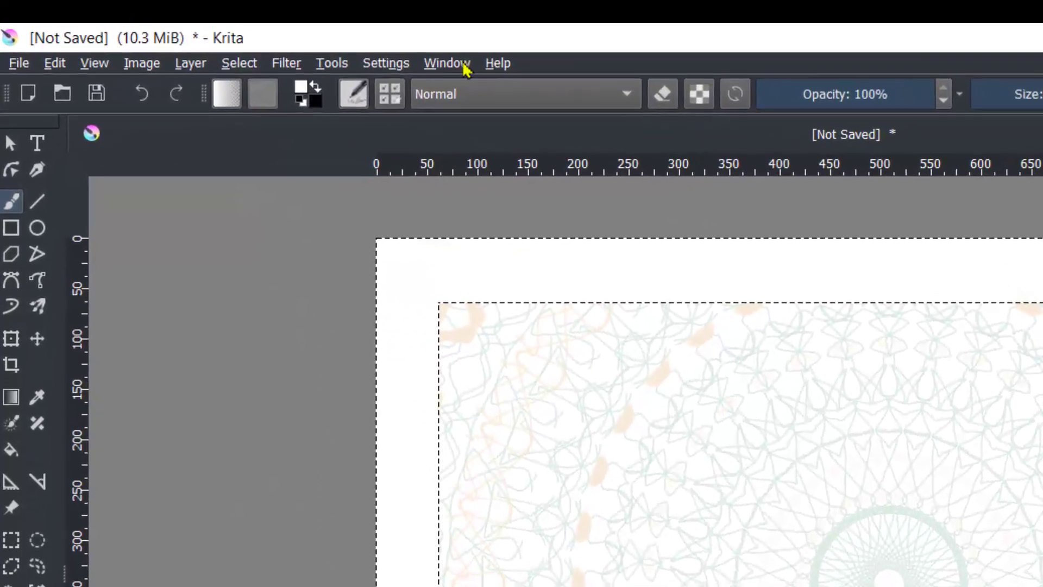
click(214, 56)
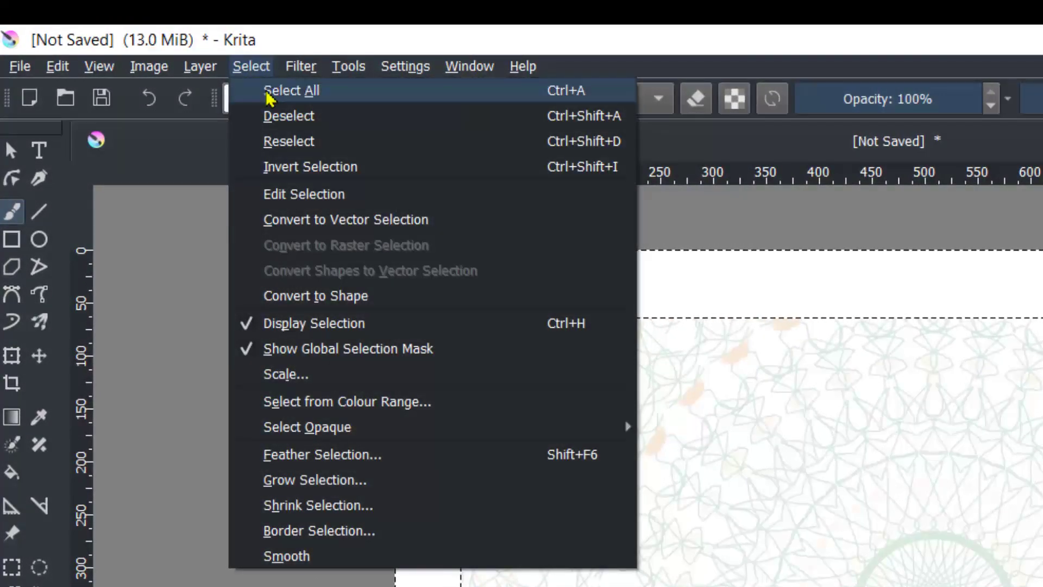
click(268, 93)
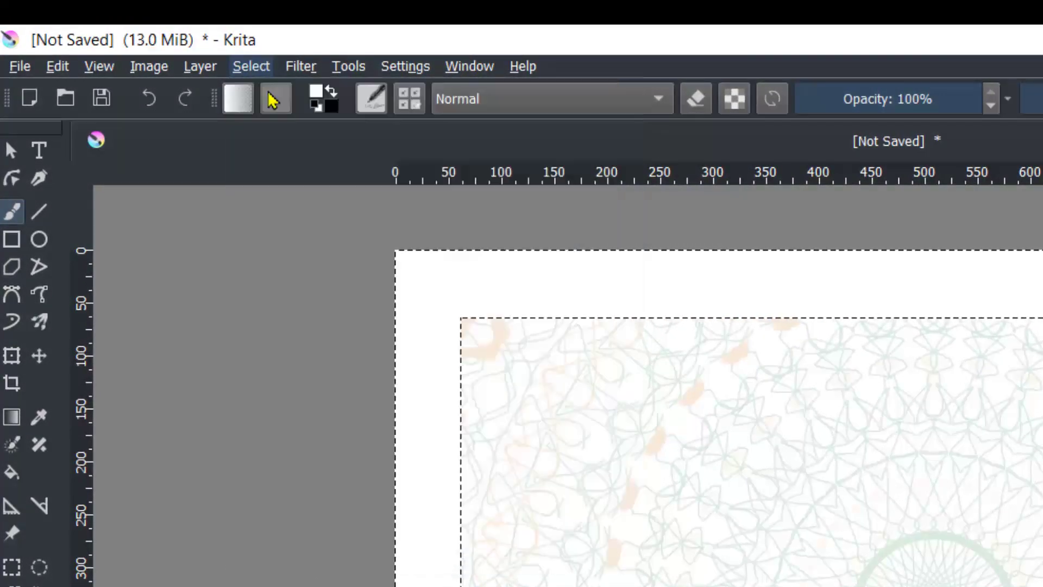
Step: Pick the Rectangle tool with the Bristles-3 Large Smooth brush preset and set the brush size to 7.21 px
click(12, 240)
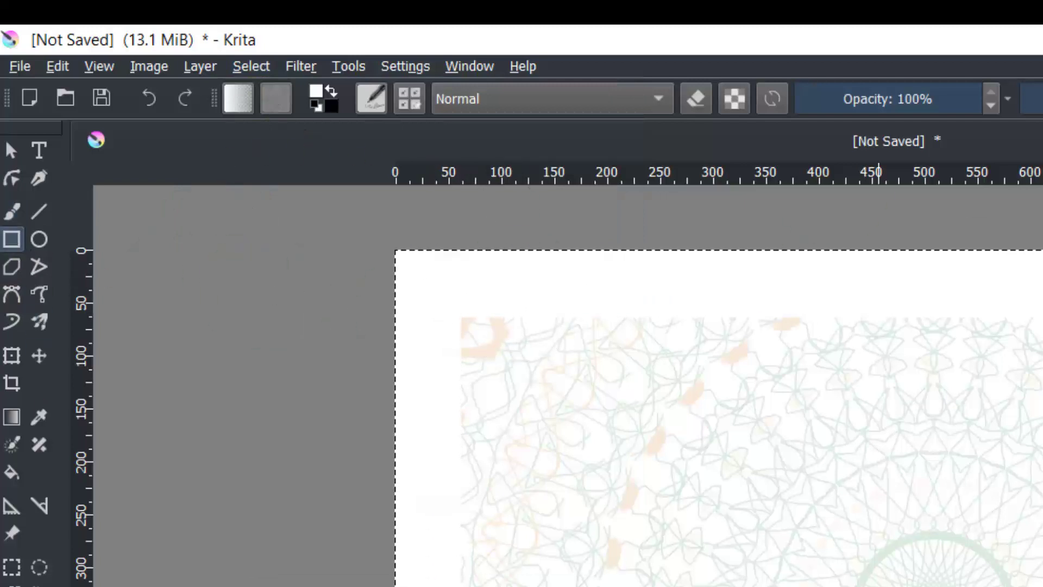
key(b)
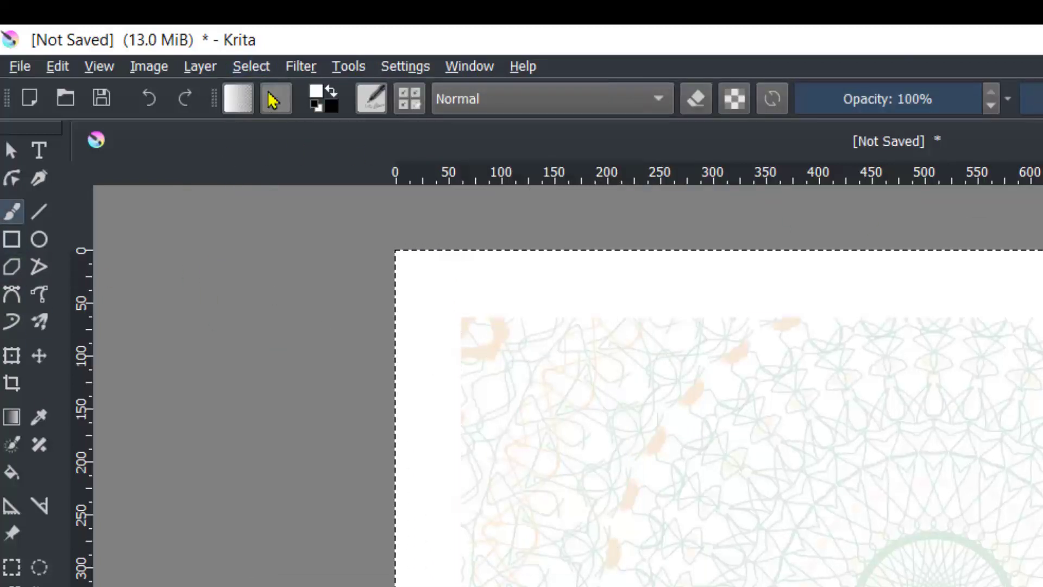
click(13, 240)
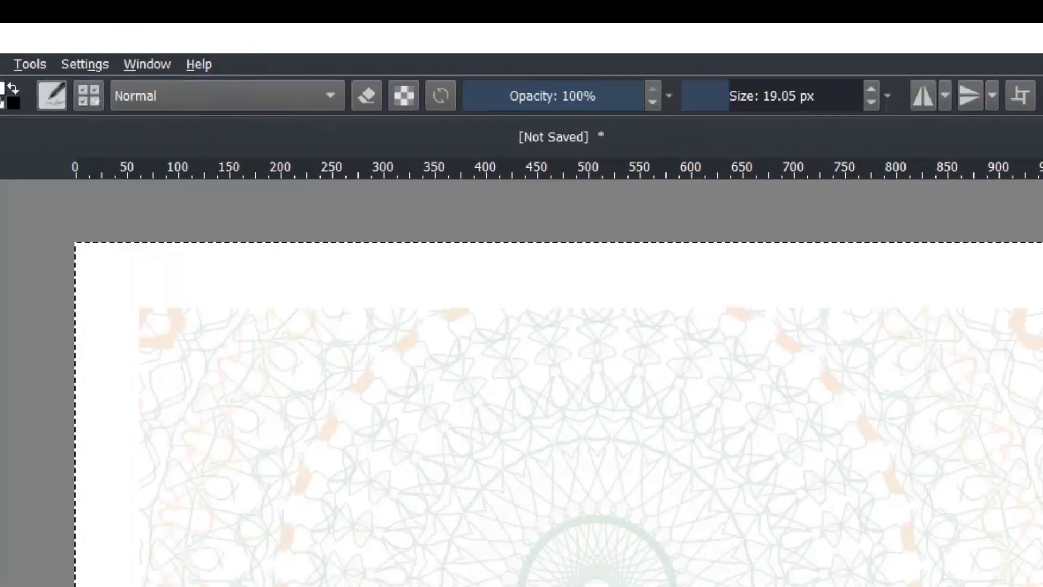
click(863, 171)
click(861, 193)
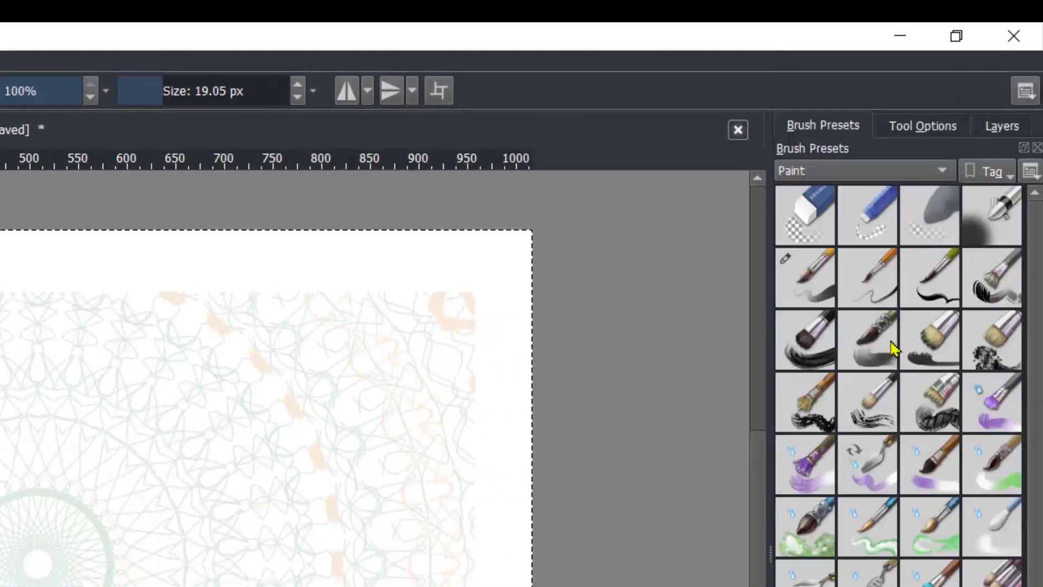
click(820, 338)
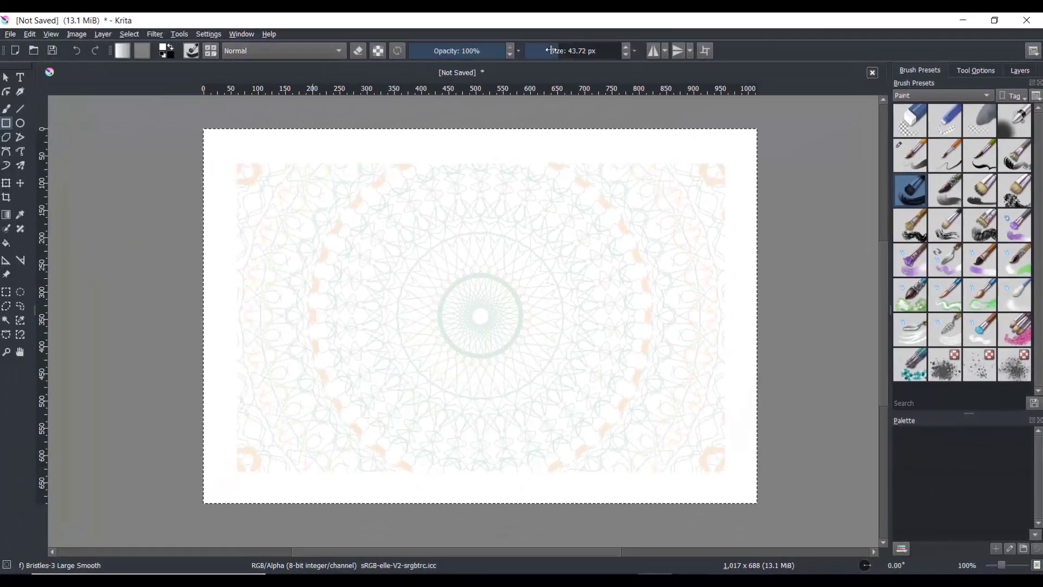
drag(543, 51, 544, 50)
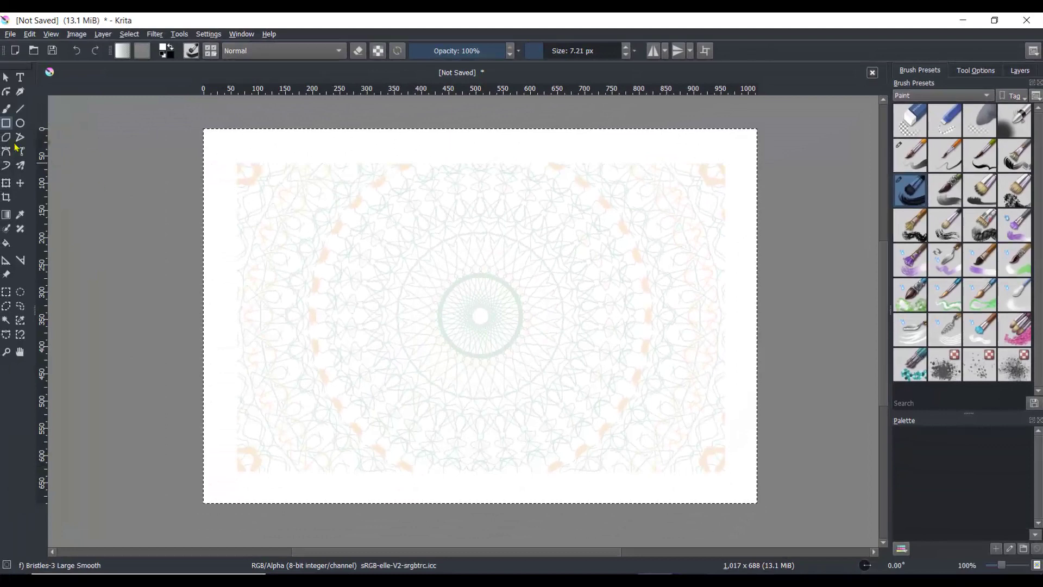
Step: Set the foreground colour to teal and draw a rectangular border inset about 60 px from the canvas edges
click(163, 47)
click(632, 228)
click(582, 420)
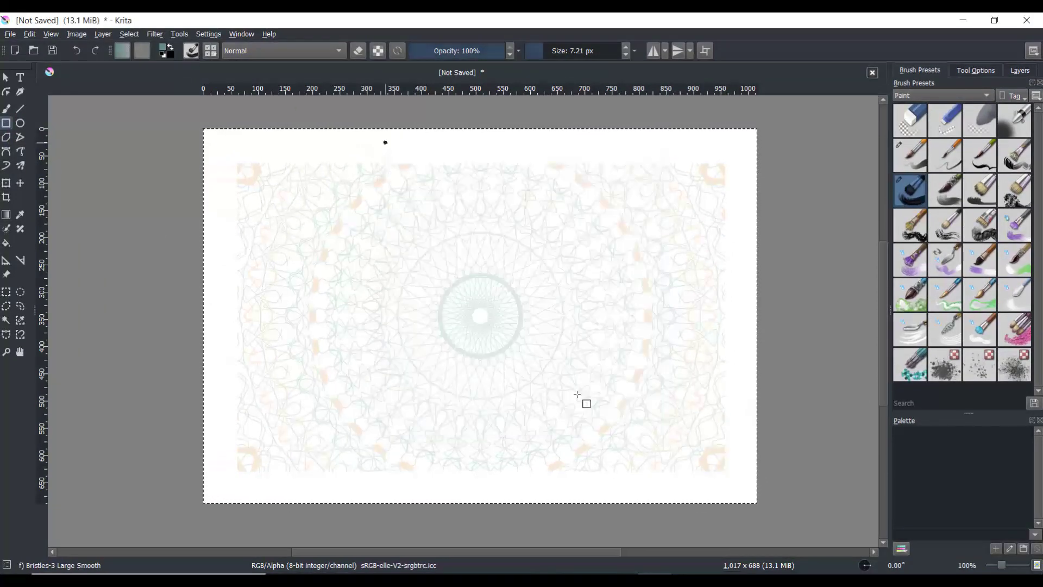
drag(236, 161, 726, 472)
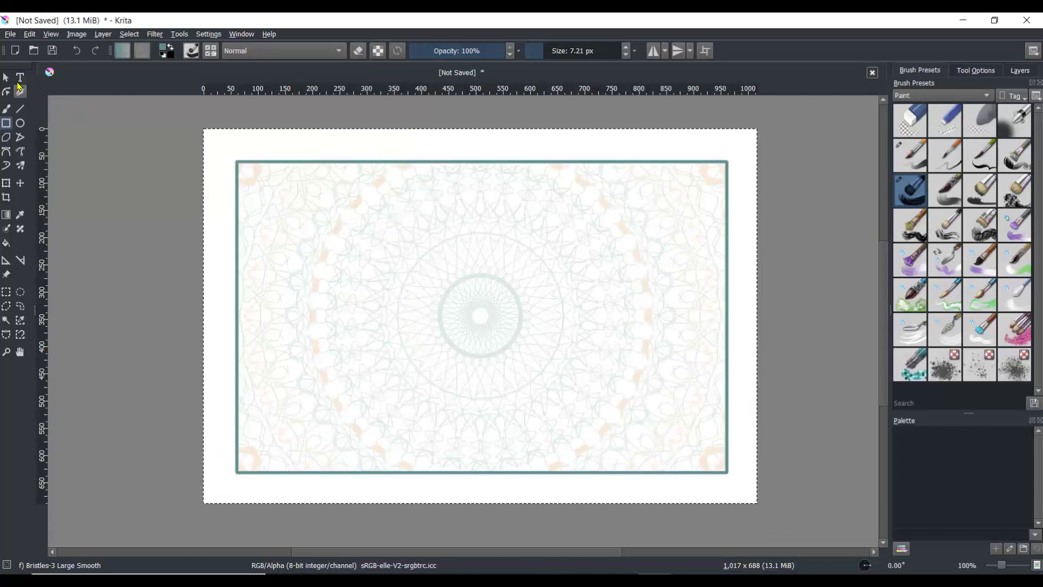
Step: Create a text box near the top of the border containing the title Certificate of Excellence
key(t)
drag(282, 176, 686, 215)
drag(671, 331, 191, 326)
text(Certificate of E)
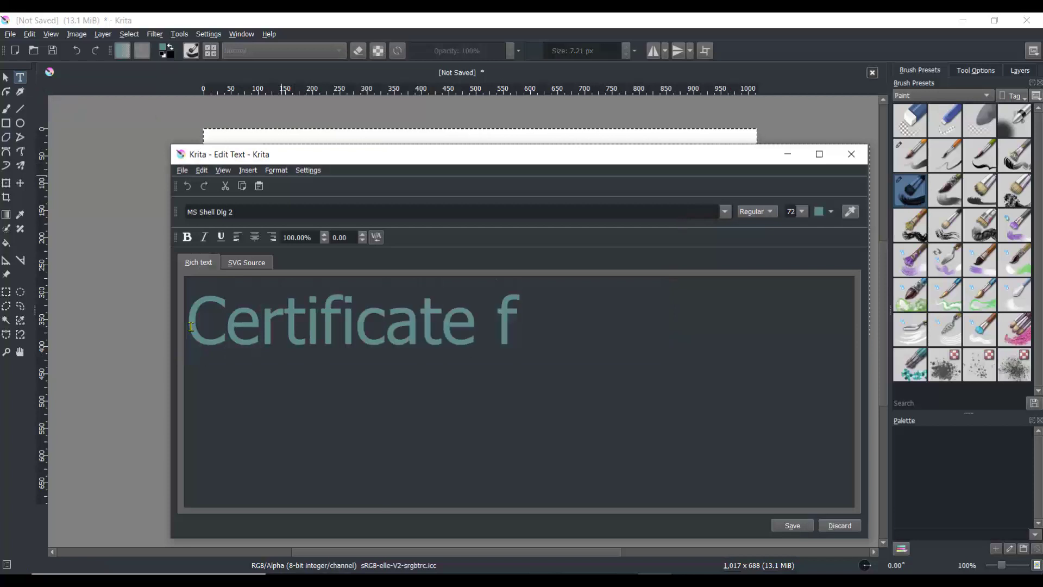
text(xcellence)
Step: Format the title in Bahnschrift SemiBold SemiCondensed at size 48 and save it to the canvas
key(ctrl+a)
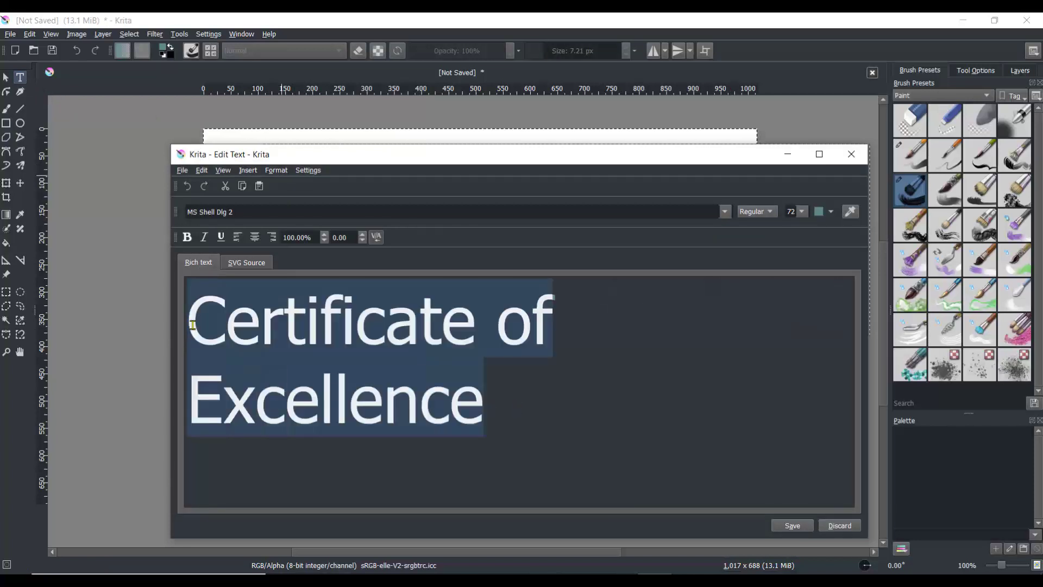
click(803, 212)
click(792, 284)
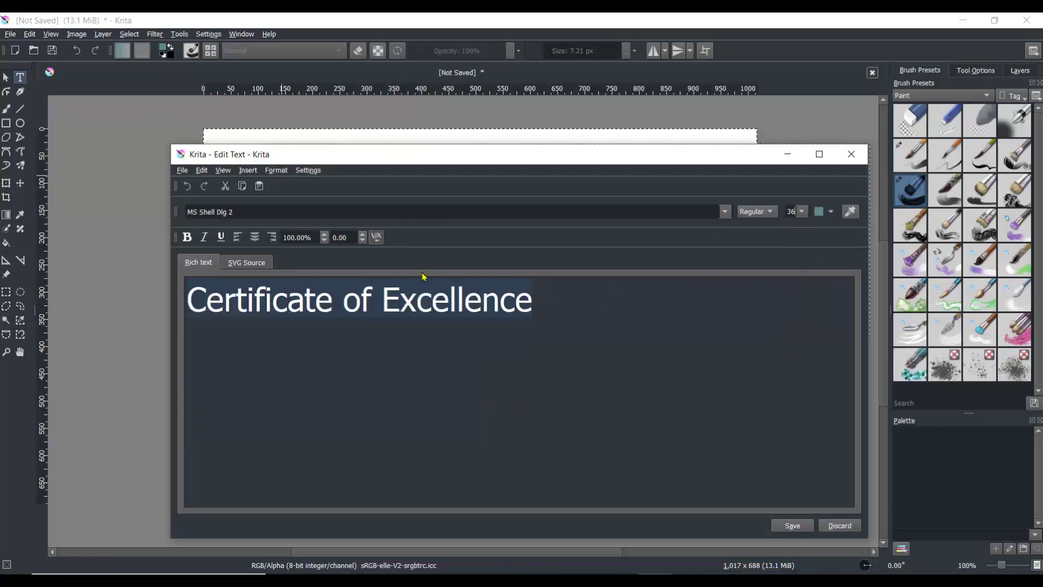
click(652, 211)
scroll(516, 298, down, 5)
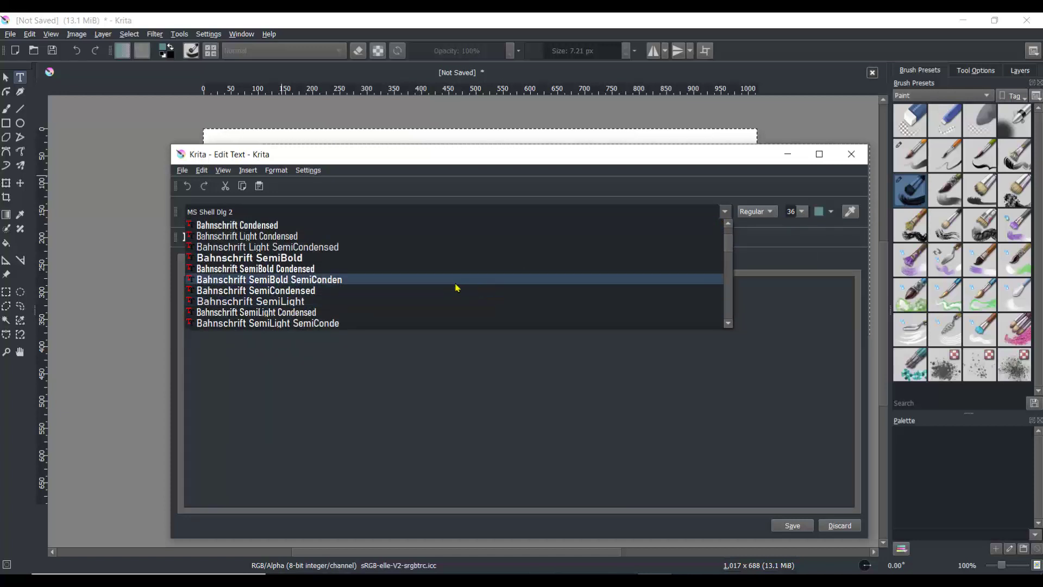
click(456, 283)
click(802, 214)
click(791, 290)
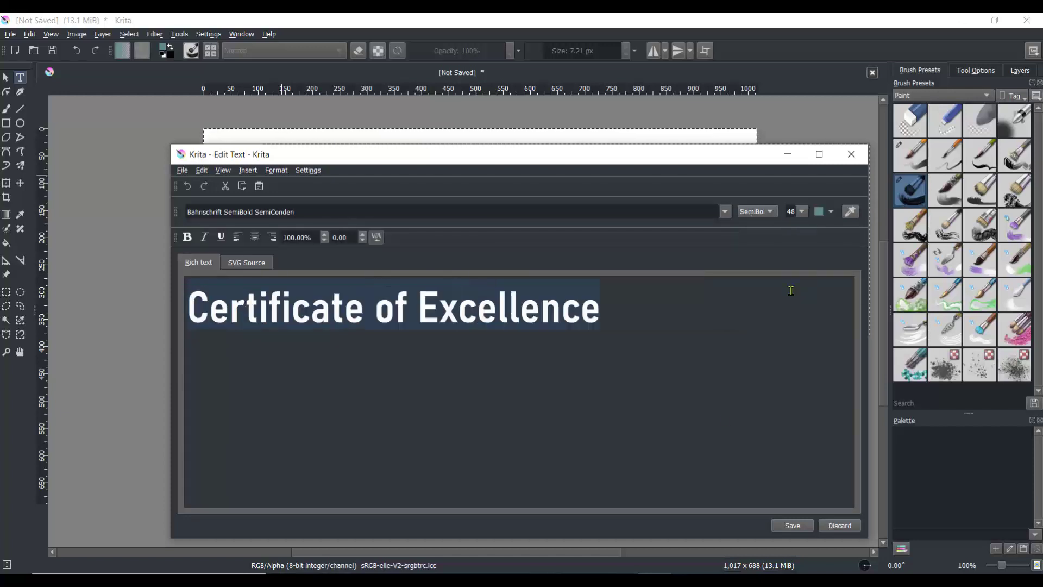
click(801, 525)
Step: Reduce the title to size 36 and centre it inside the top of the border
drag(669, 262, 625, 215)
double_click(625, 216)
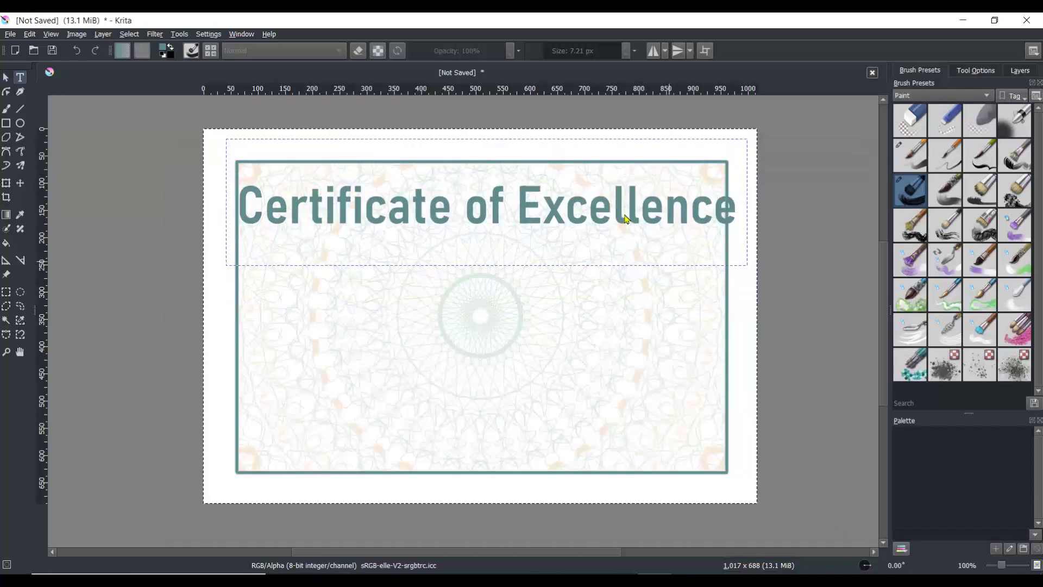
drag(603, 305, 187, 305)
click(801, 211)
click(795, 290)
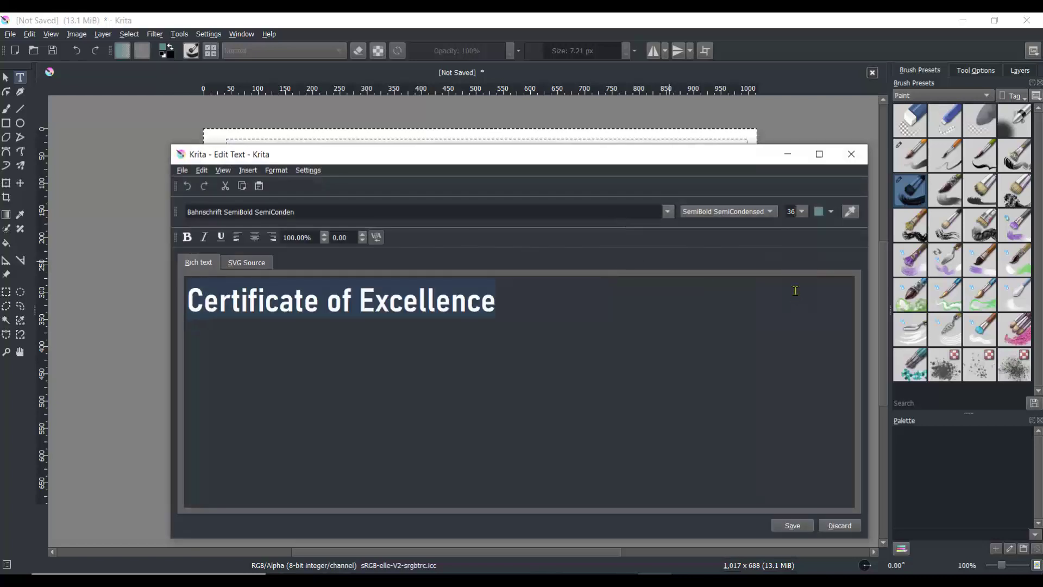
click(836, 527)
drag(547, 212, 602, 200)
Step: Add a second text box below the title reading in the course
key(t)
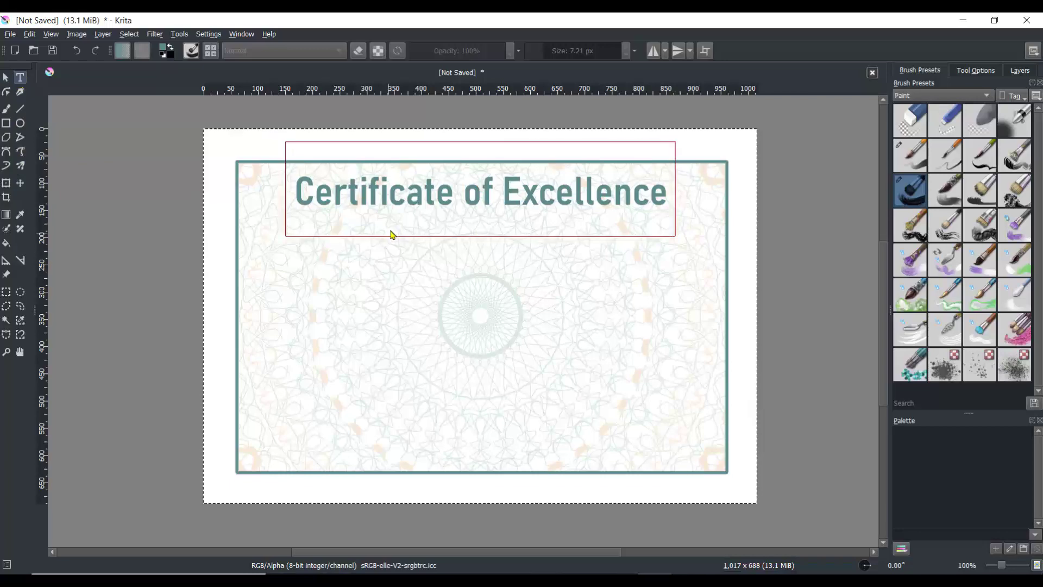
drag(448, 261, 642, 280)
key(ctrl+a)
text(in )
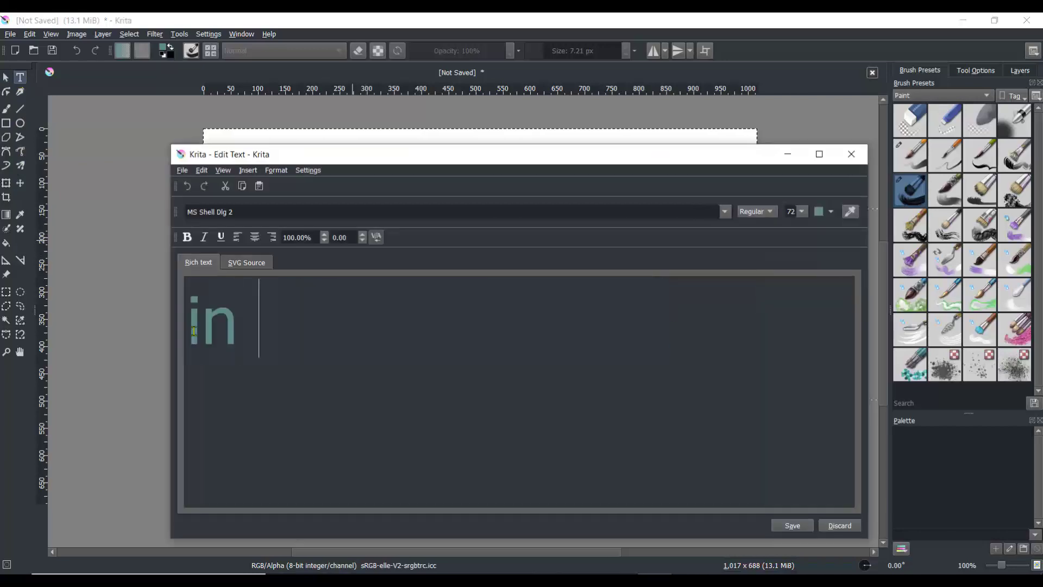
text(the course)
key(ctrl+a)
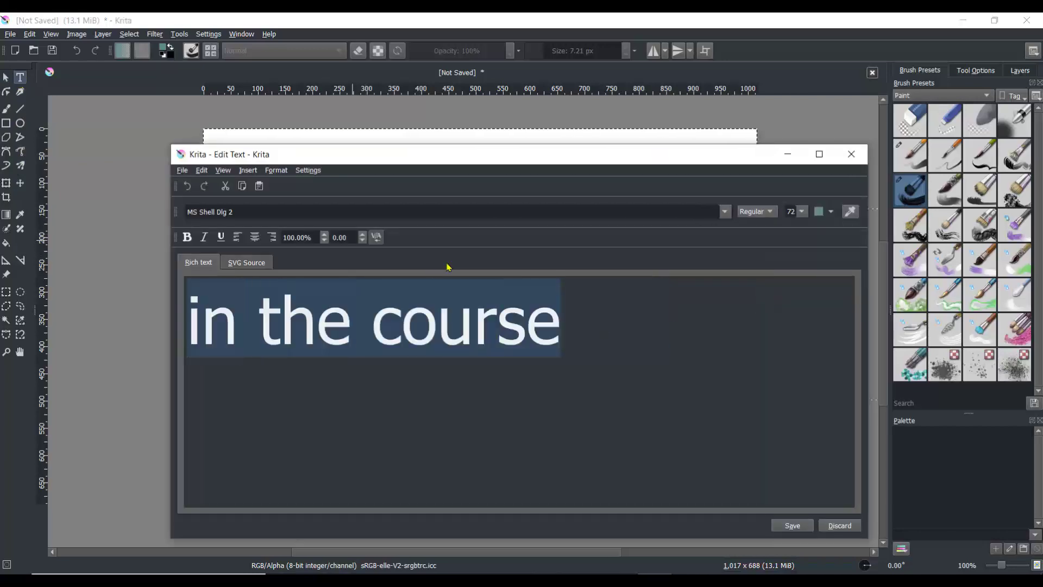
Step: Format the subtitle in Adelle Lt at size 24 with a dark red colour and save it
click(801, 211)
click(795, 258)
click(725, 212)
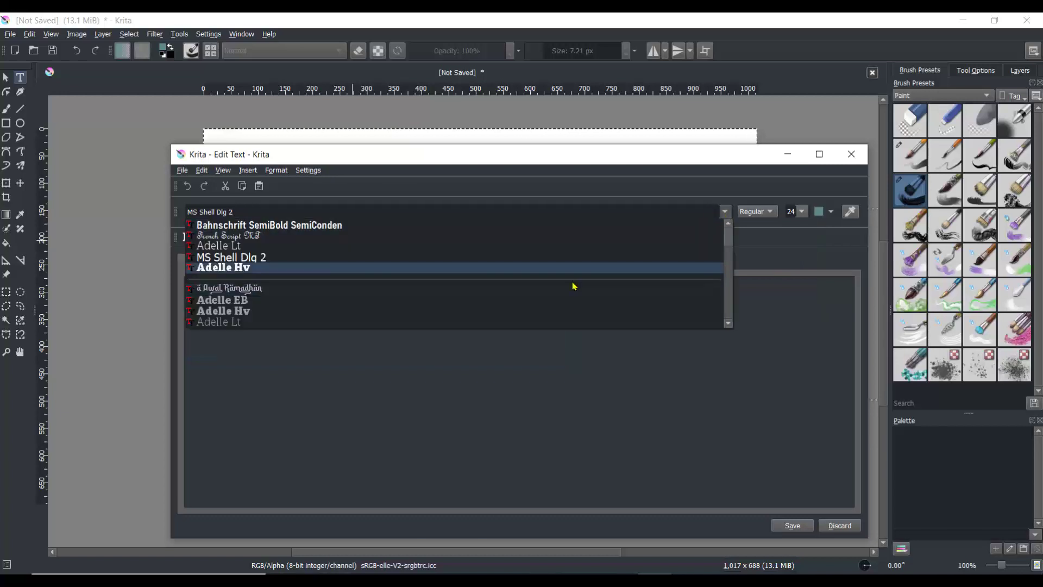
click(425, 247)
click(831, 212)
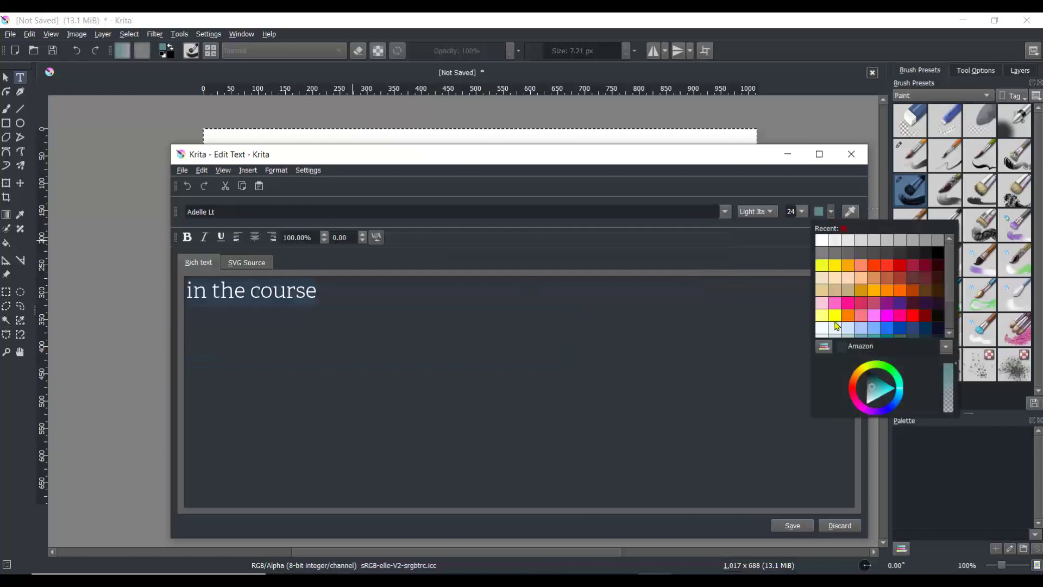
click(926, 278)
click(838, 528)
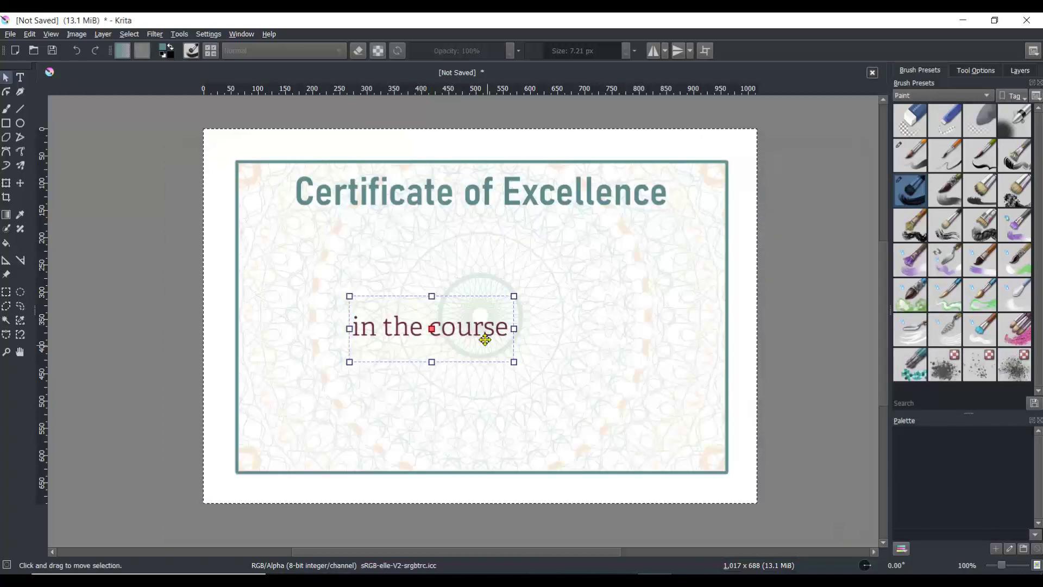
Step: Move the subtitle just under the title and reduce its size to 20
drag(483, 333, 518, 251)
double_click(518, 251)
double_click(519, 252)
drag(318, 292, 185, 292)
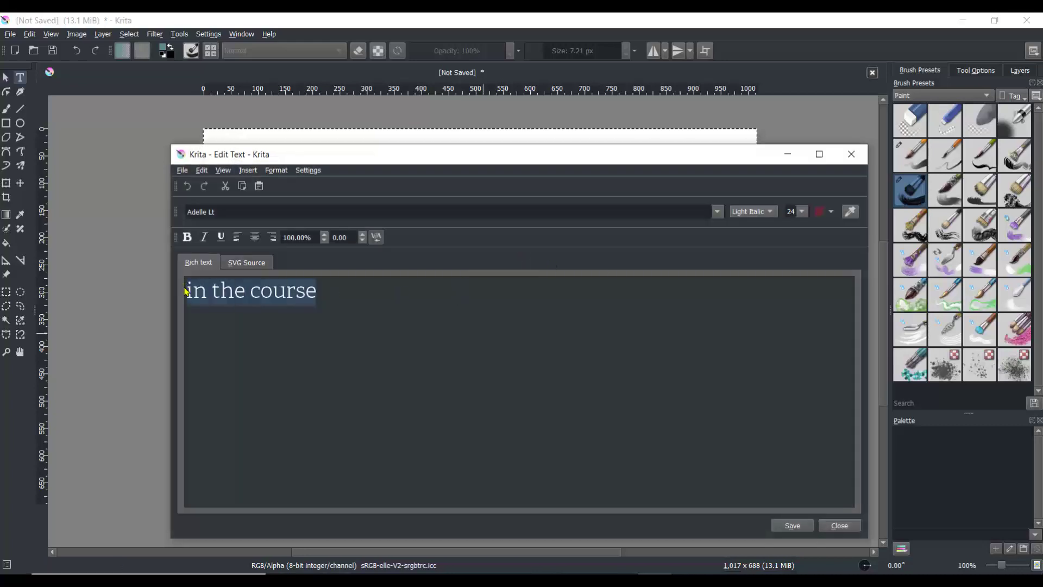
click(801, 214)
click(794, 289)
click(846, 529)
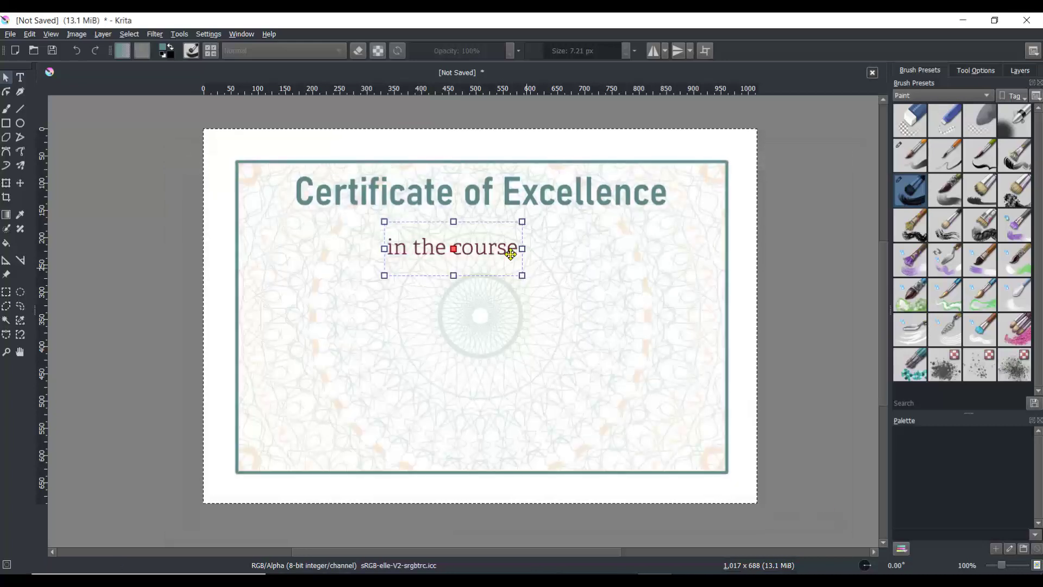
Step: Nudge the title and subtitle into alignment and recolour the subtitle text green
mouse_move(499, 246)
mouse_down()
mouse_move(518, 244)
mouse_move(488, 249)
mouse_move(497, 249)
mouse_up()
drag(527, 201, 536, 205)
double_click(485, 252)
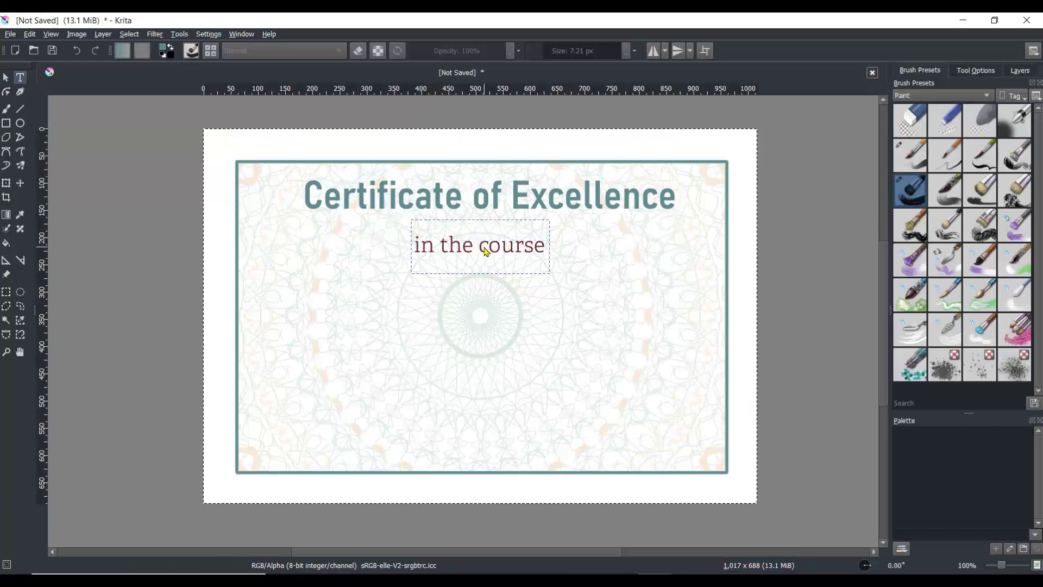
drag(296, 289, 194, 289)
click(831, 211)
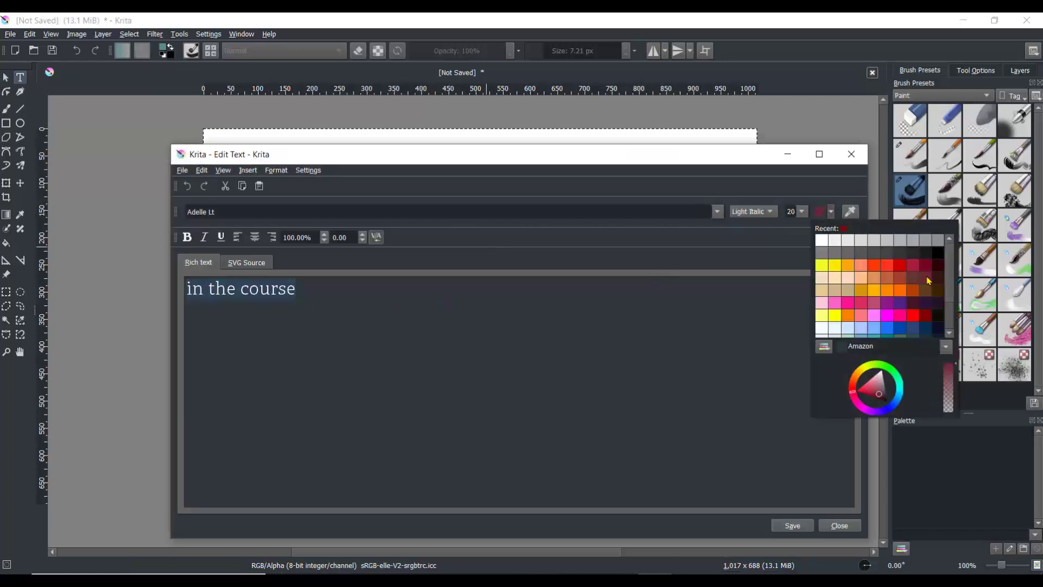
drag(950, 288, 951, 311)
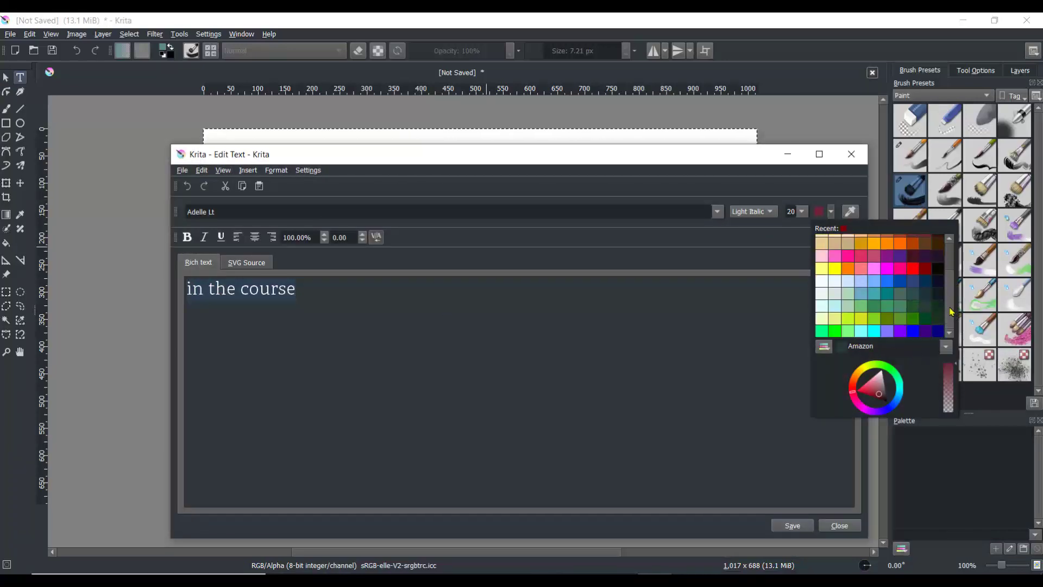
click(879, 312)
click(793, 525)
click(839, 526)
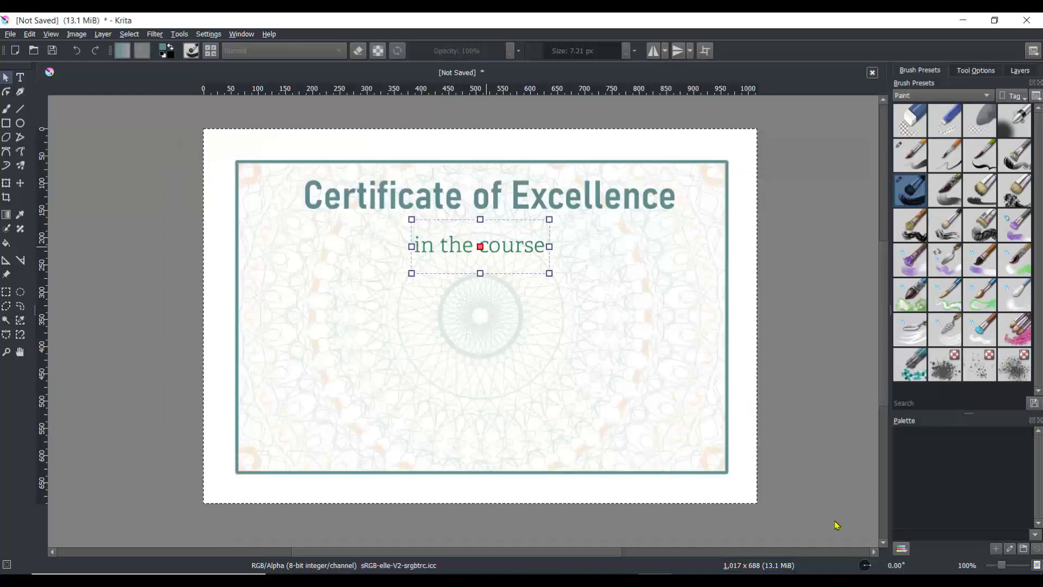
Step: Reduce the subtitle to size 18 and nudge it centred beneath the title
double_click(537, 254)
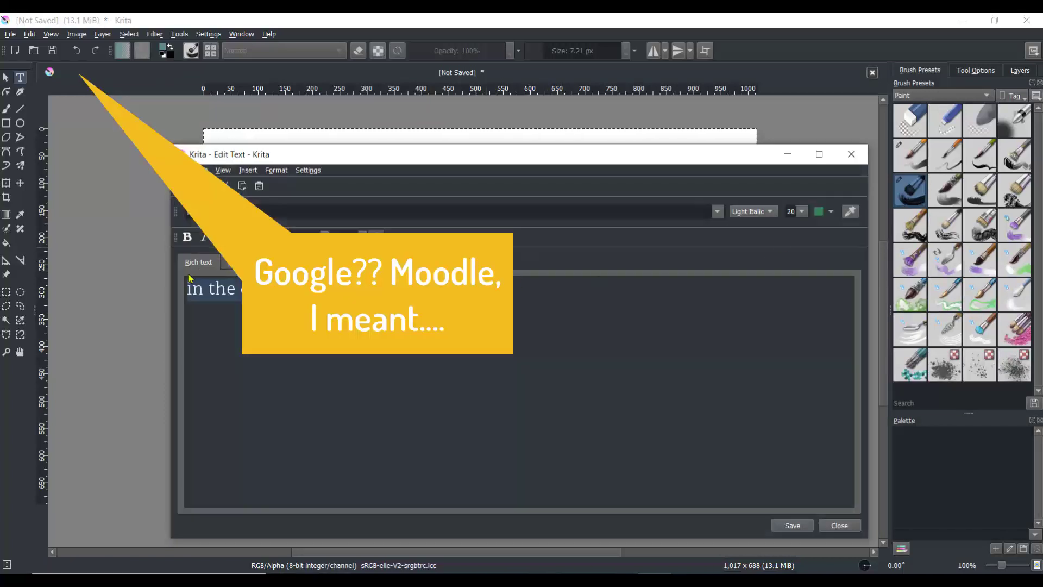
click(824, 217)
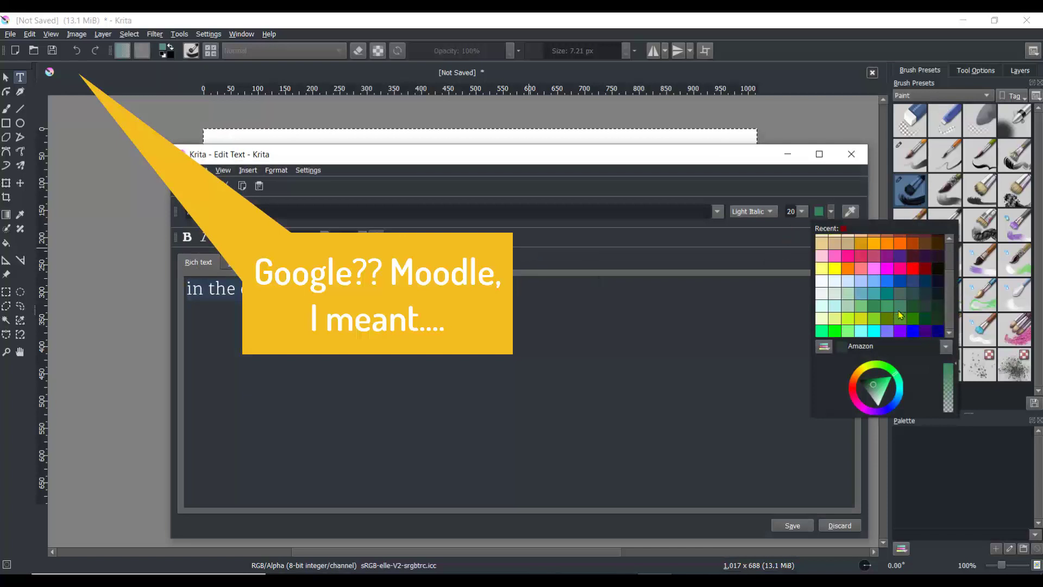
click(806, 226)
click(802, 212)
click(795, 297)
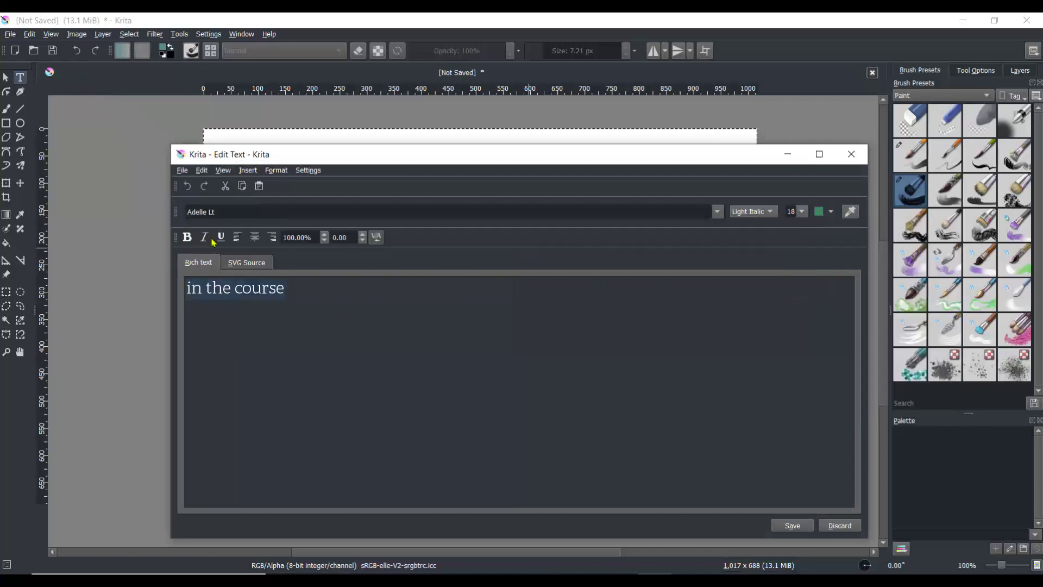
click(791, 527)
drag(513, 251, 514, 247)
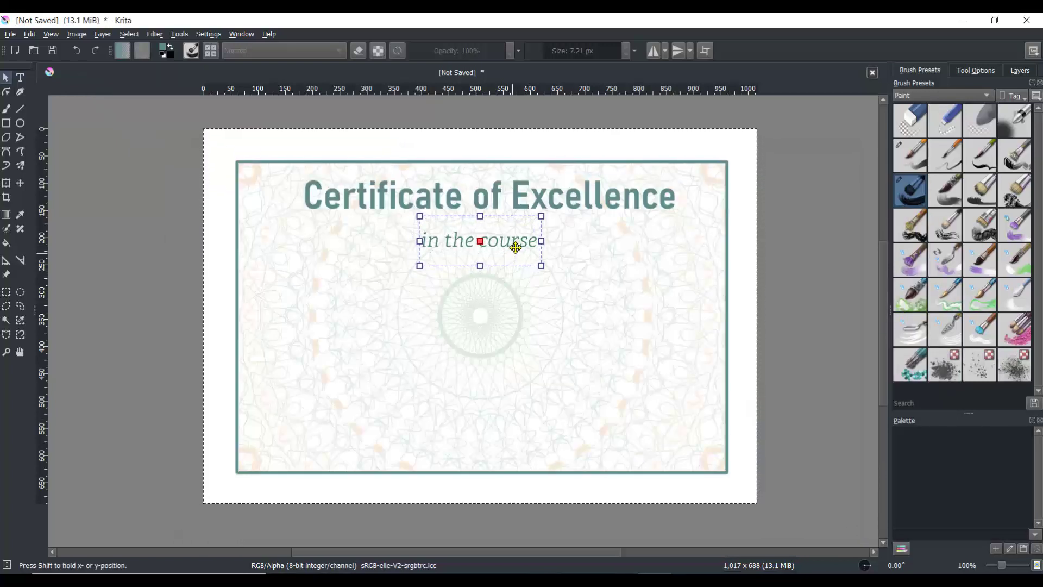
Step: Add the text "awarded to" in Adelle Lt light italic at size 22 and place it centred below the subtitle
key(t)
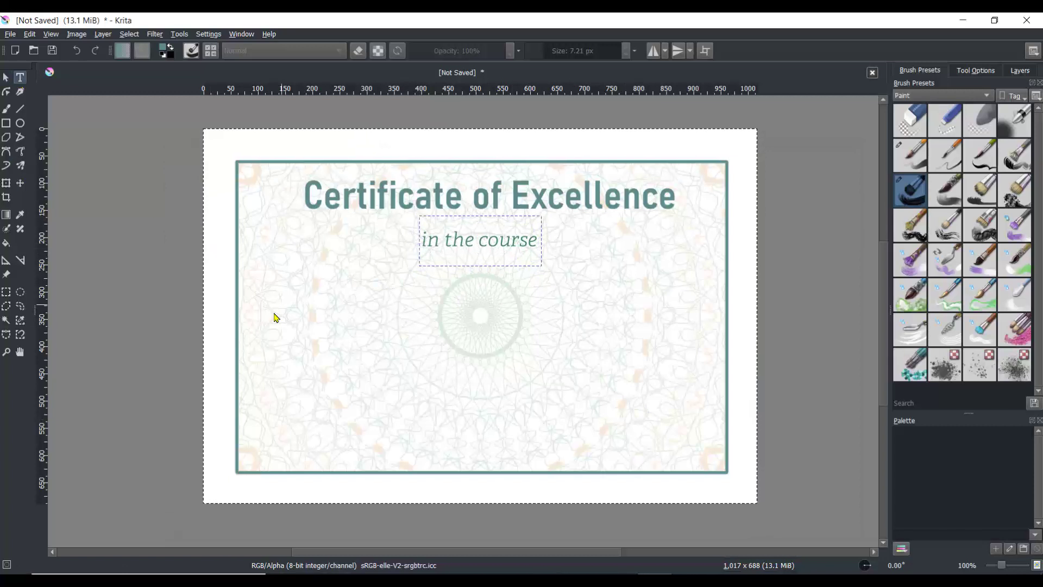
drag(350, 334, 665, 384)
drag(664, 325, 186, 325)
text(awarded to)
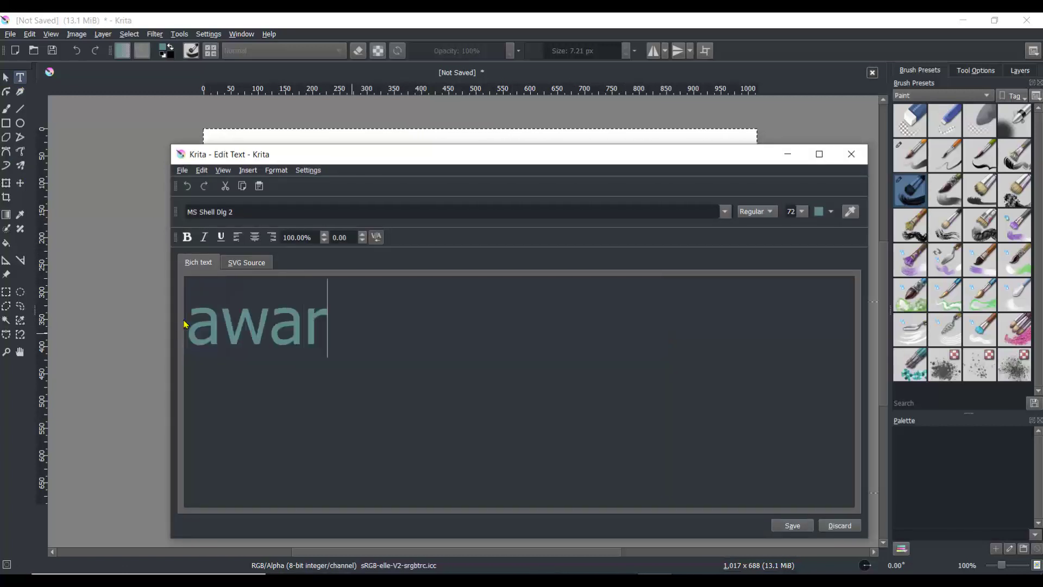
key(shift+Left)
key(shift+Left)
key(shift+Left)
key(shift+Left)
key(shift+Left)
key(shift+Left)
key(shift+Left)
key(shift+Left)
key(shift+Left)
key(shift+Left)
click(454, 212)
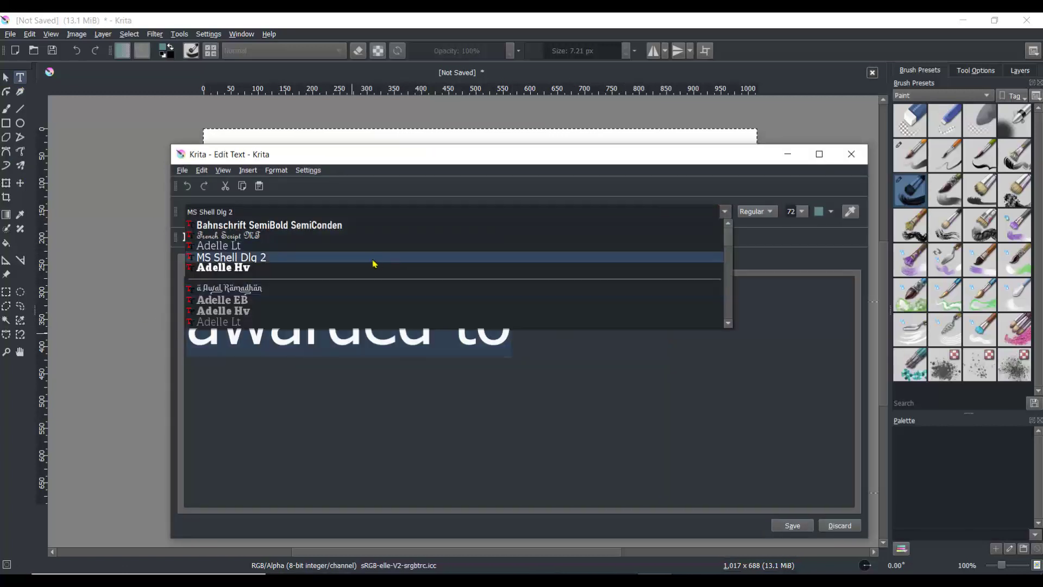
click(380, 244)
click(793, 250)
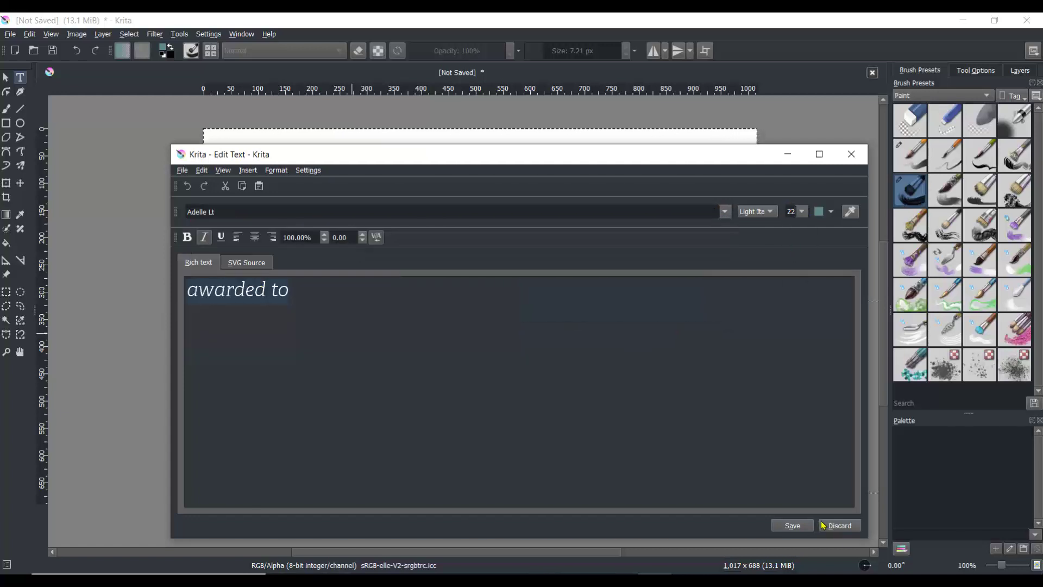
click(822, 525)
drag(461, 422, 525, 344)
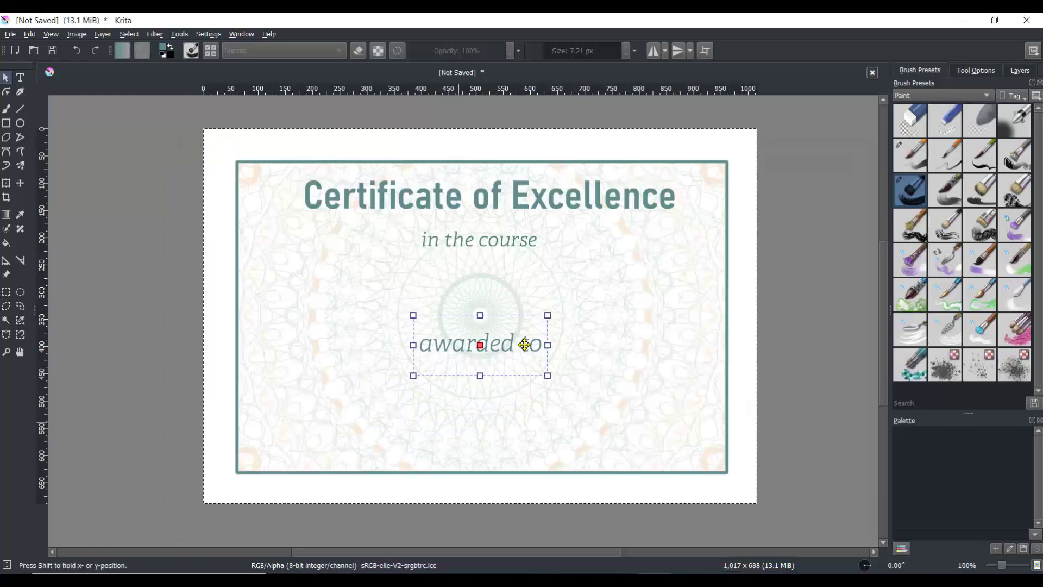
Step: Reapply the formatting to all of the "awarded to" text, save it, and nudge it centred beneath the subtitle
double_click(518, 346)
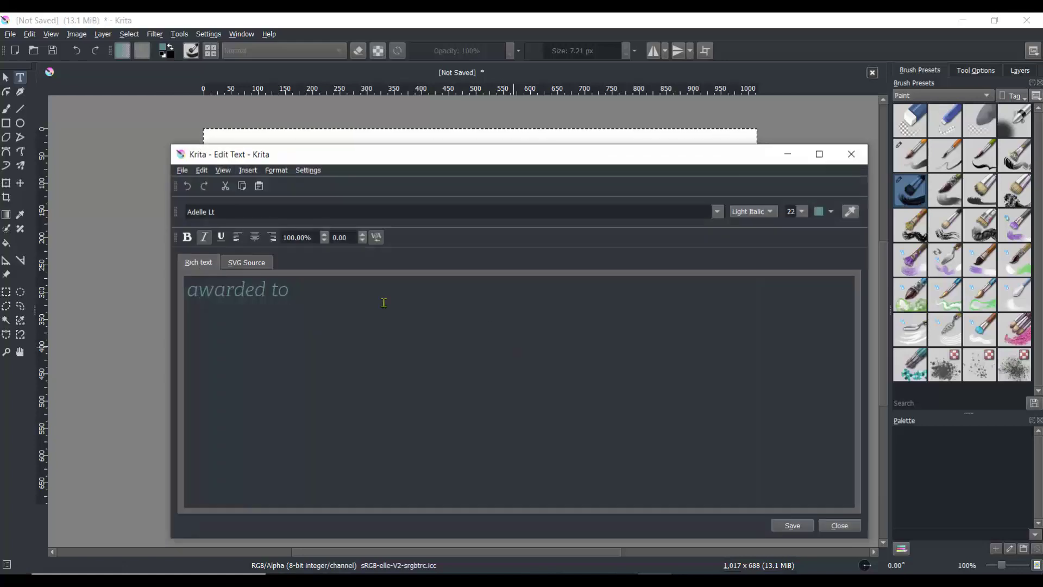
key(ctrl+a)
click(798, 283)
click(798, 526)
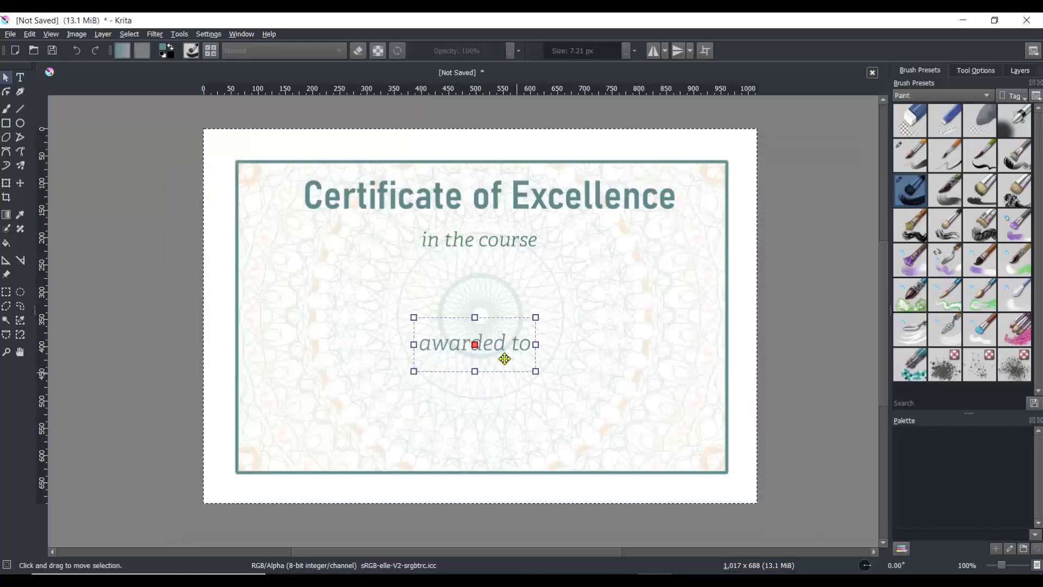
mouse_move(503, 355)
mouse_down()
mouse_move(496, 345)
mouse_move(509, 342)
mouse_up()
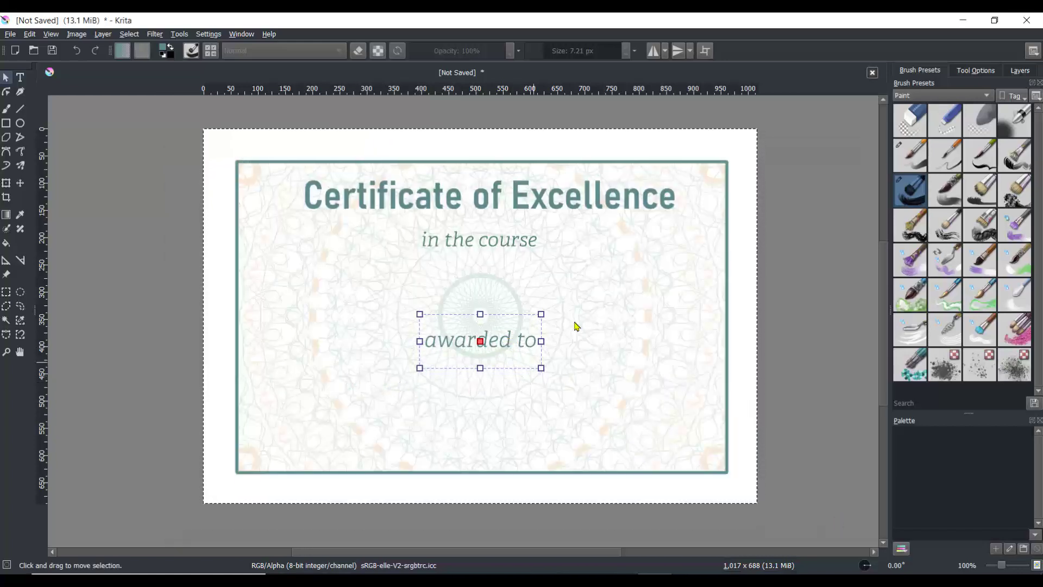
Step: Add a new paint layer and set the foreground colour to dark red #bb110f
click(1020, 70)
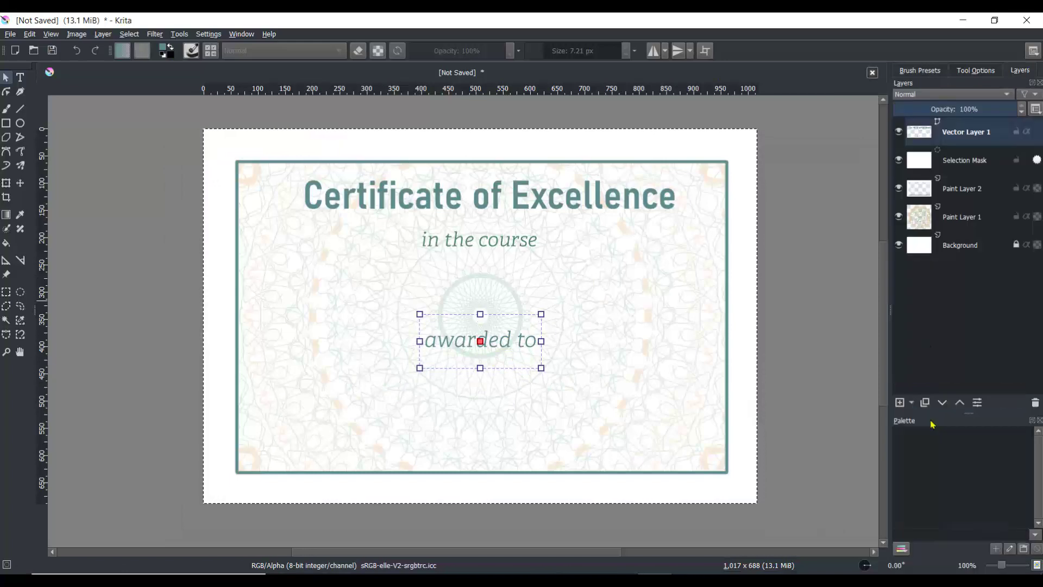
click(899, 402)
click(163, 51)
click(567, 262)
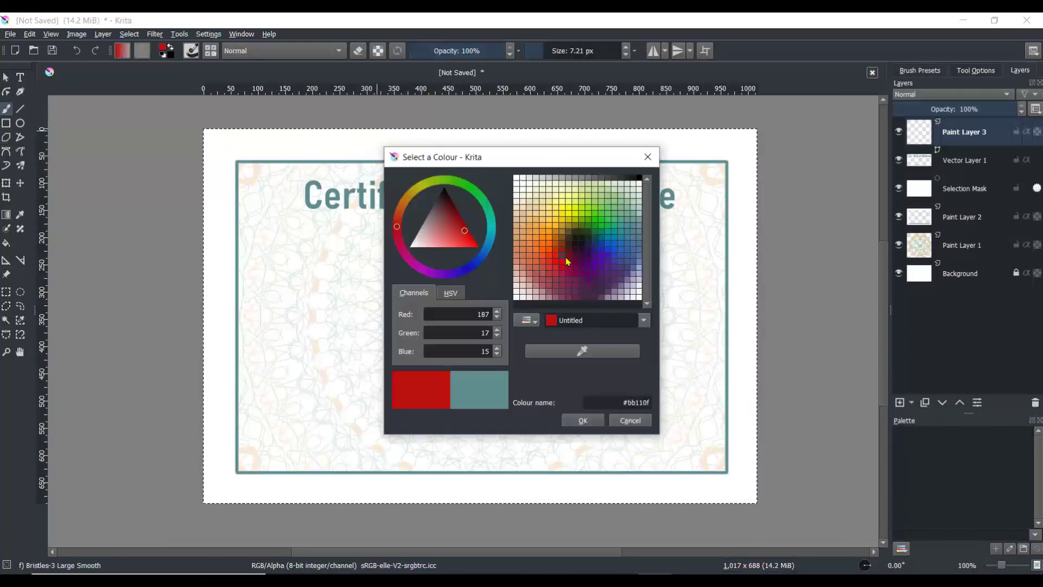
click(570, 260)
click(597, 420)
Step: Paint a red circular seal at the certificate centre with the multibrush and Ink-2 Fineliner at about 11.74 px
click(21, 168)
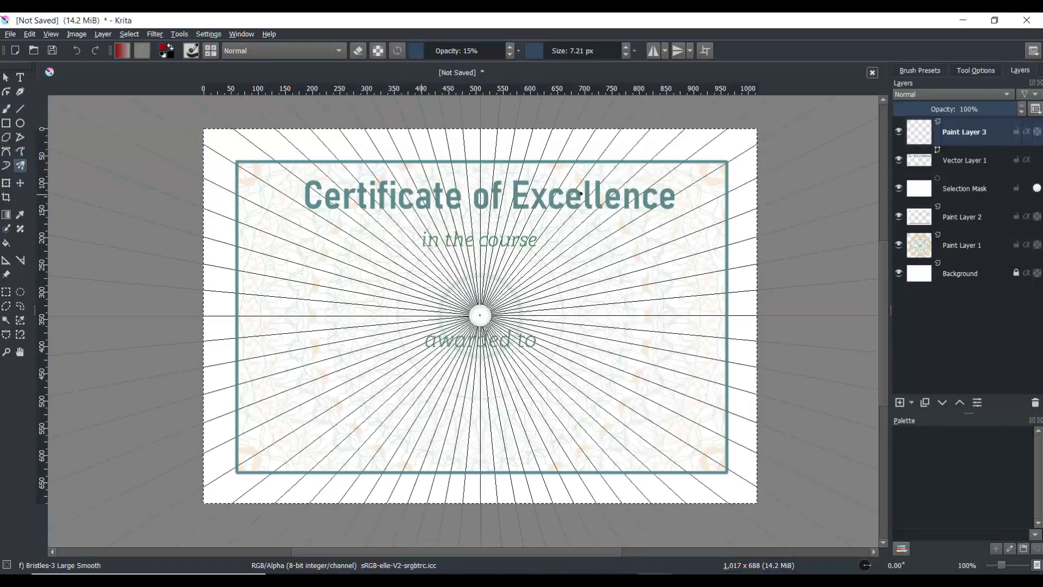
click(932, 71)
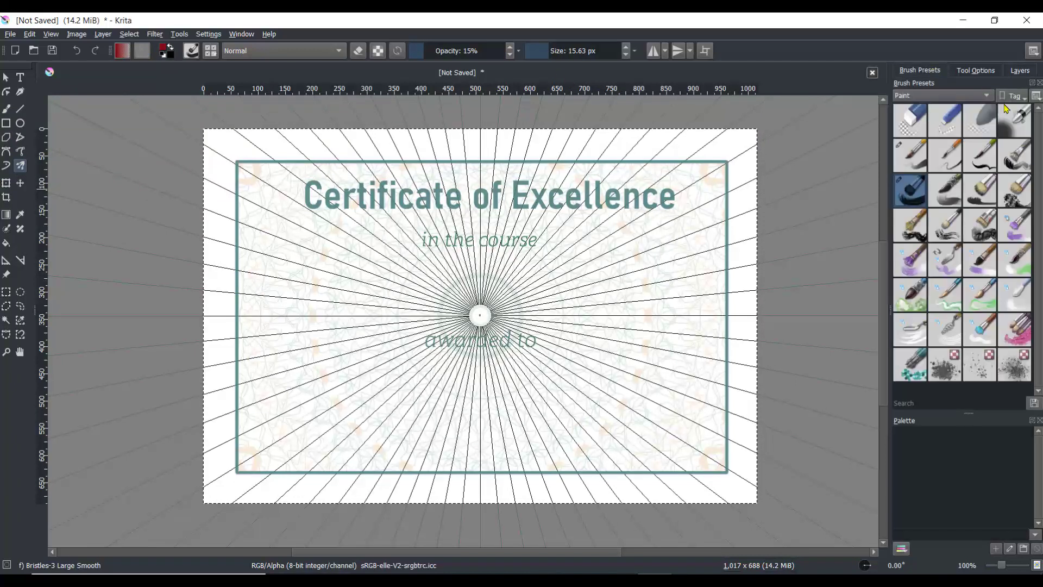
click(981, 160)
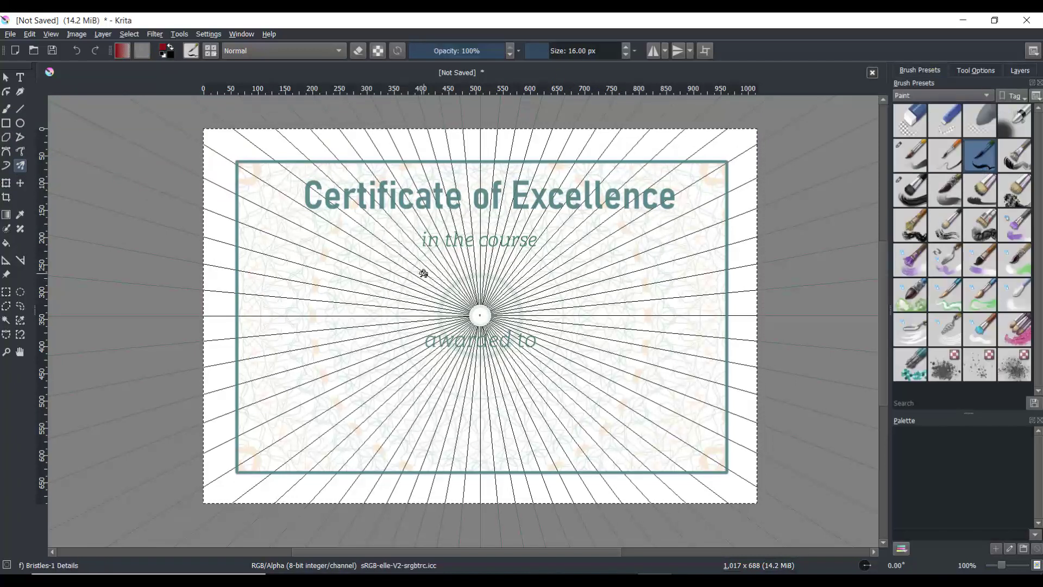
click(943, 95)
click(923, 82)
click(981, 120)
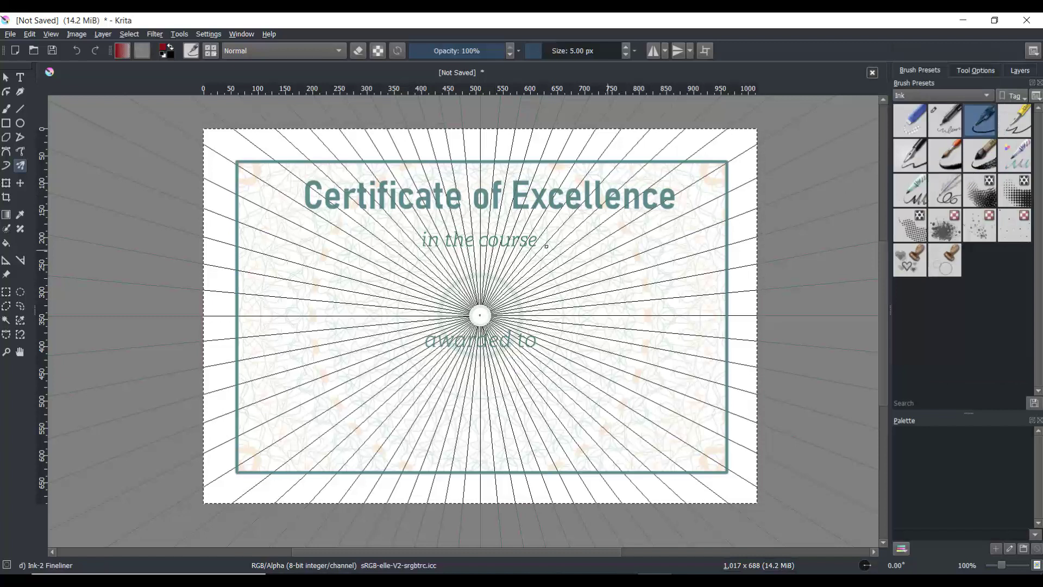
click(546, 50)
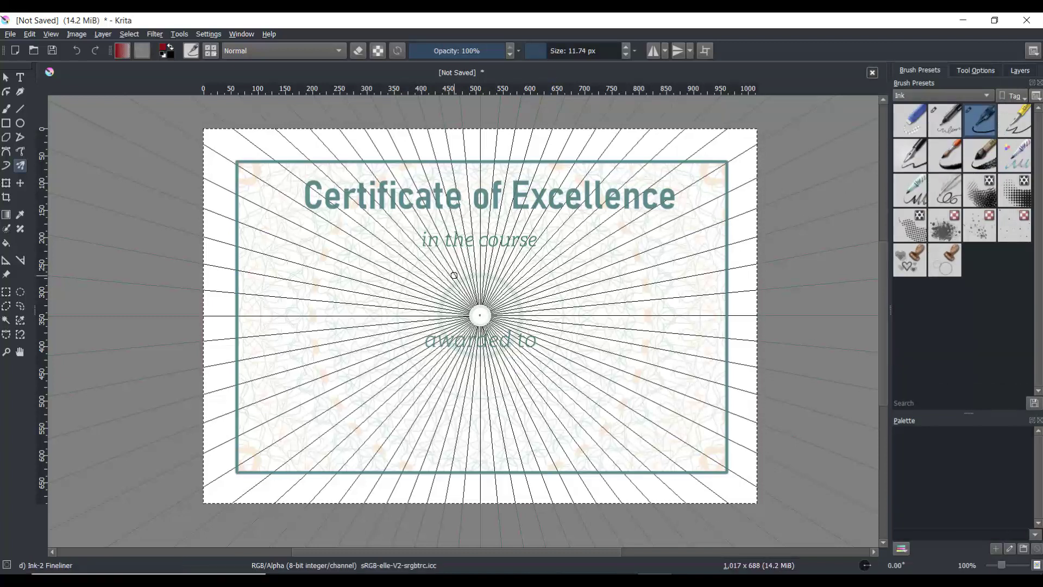
drag(454, 275, 486, 313)
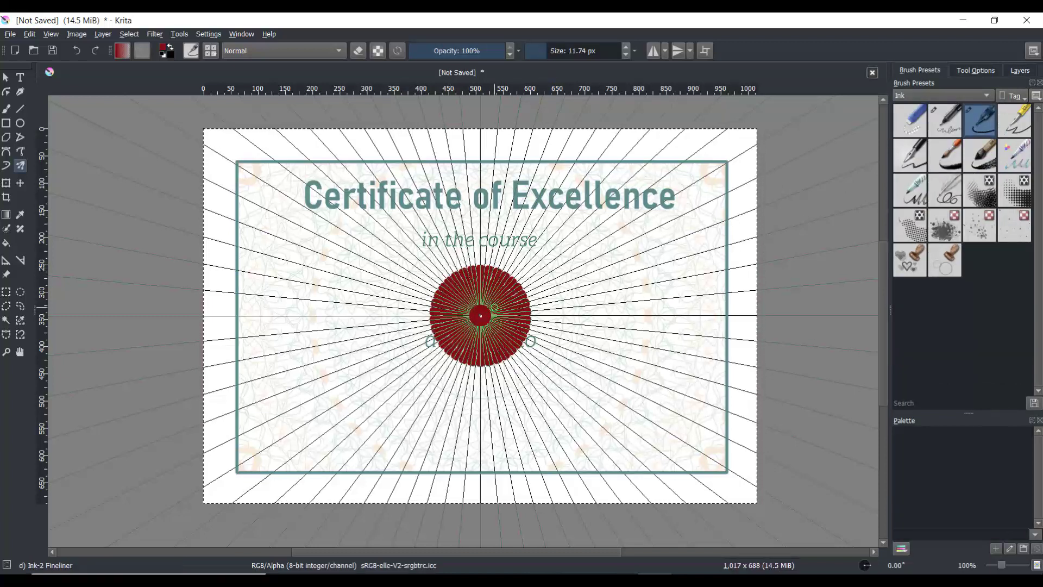
Step: Undo the seal, try repainting it at the centre, and undo that stroke again
click(22, 183)
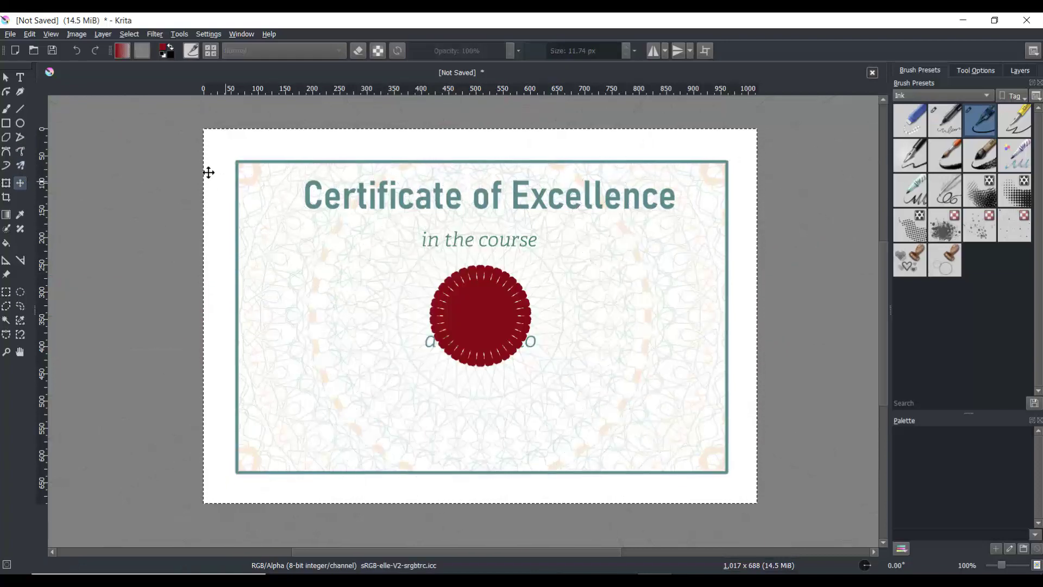
click(77, 51)
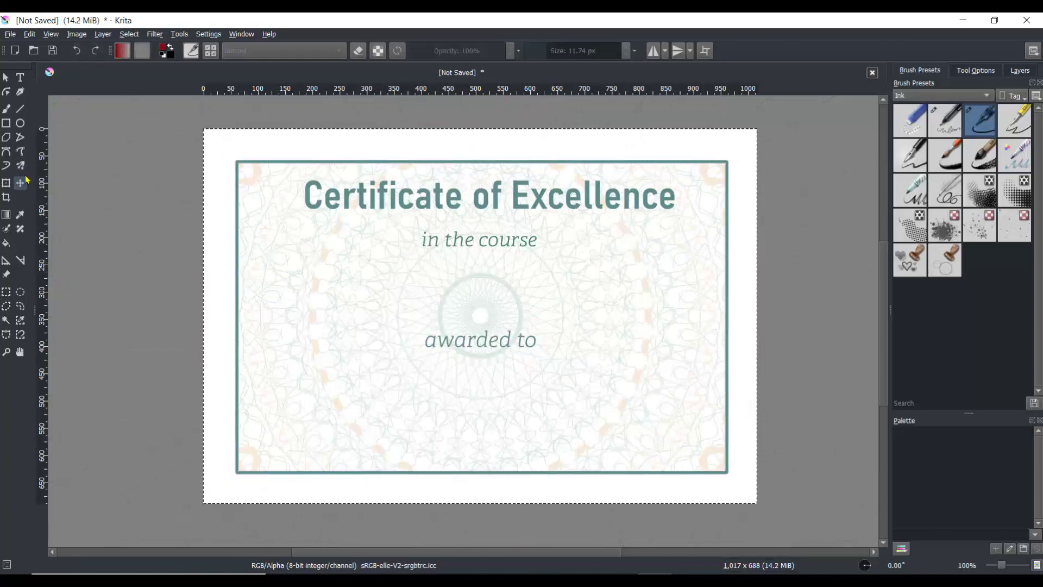
click(20, 165)
drag(461, 292, 476, 310)
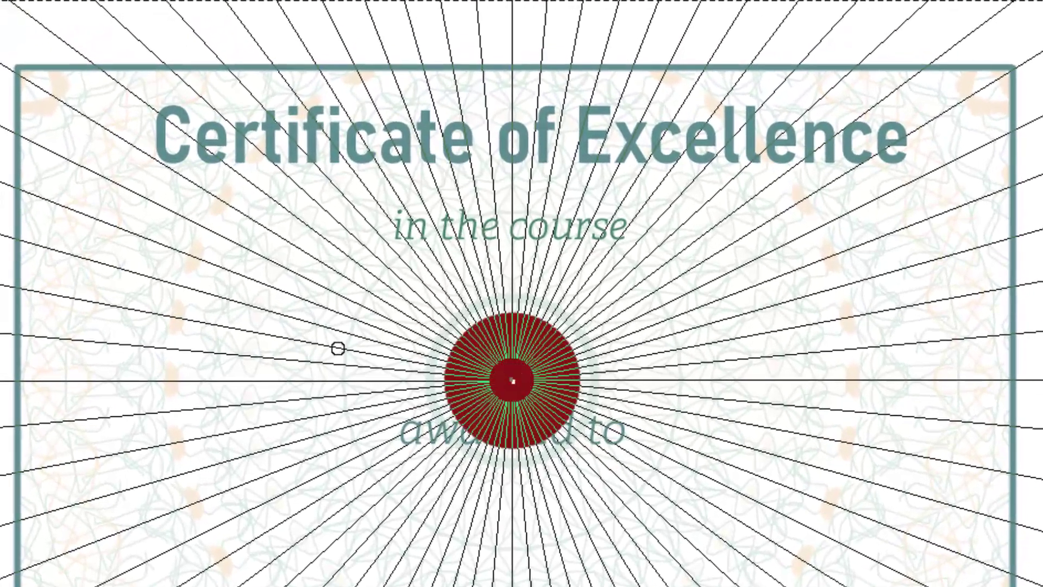
key(ctrl+z)
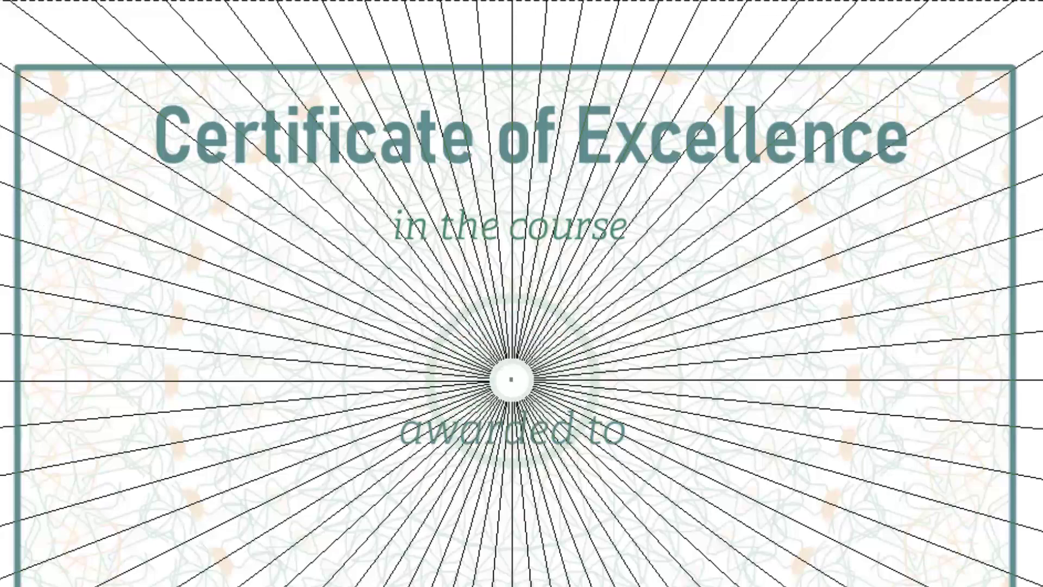
Step: Repaint the red seal and place it, scaled down, in the certificate's lower-right corner
drag(445, 328, 480, 365)
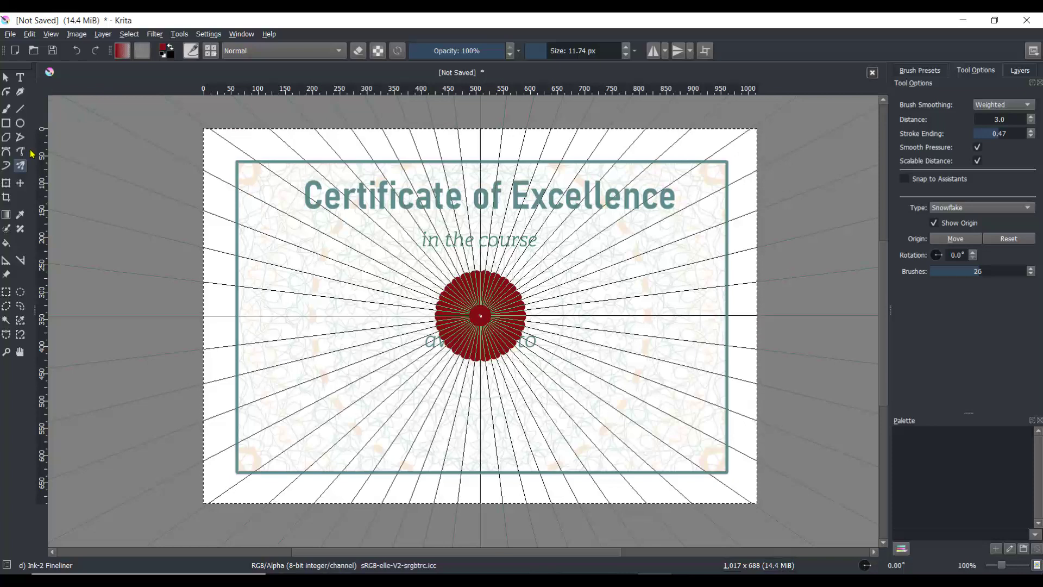
click(20, 183)
drag(333, 259, 513, 348)
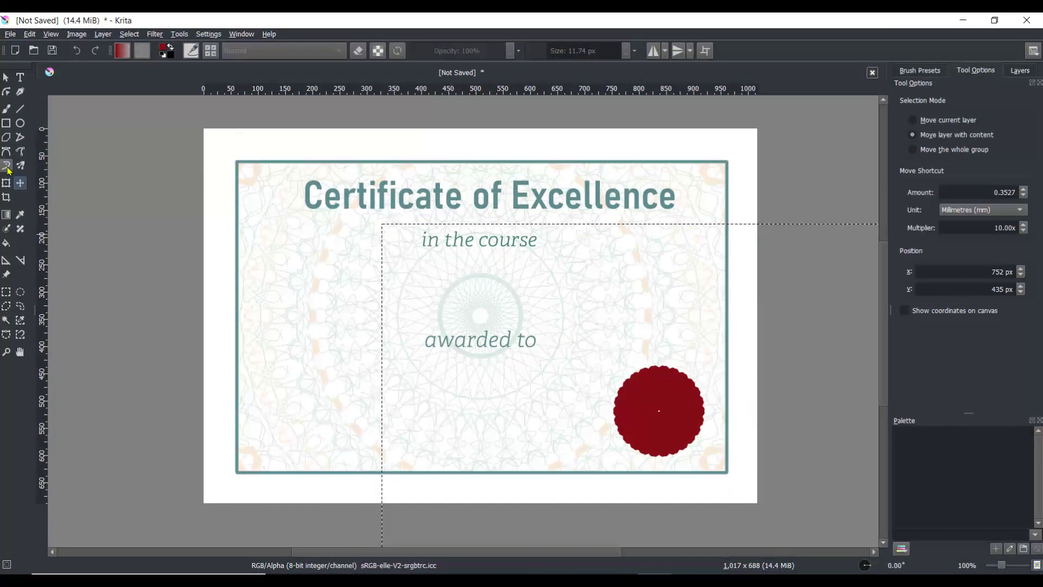
click(6, 182)
drag(484, 282, 505, 313)
Step: Add the monogram text "CG" in French Script MT with a white colour
click(19, 79)
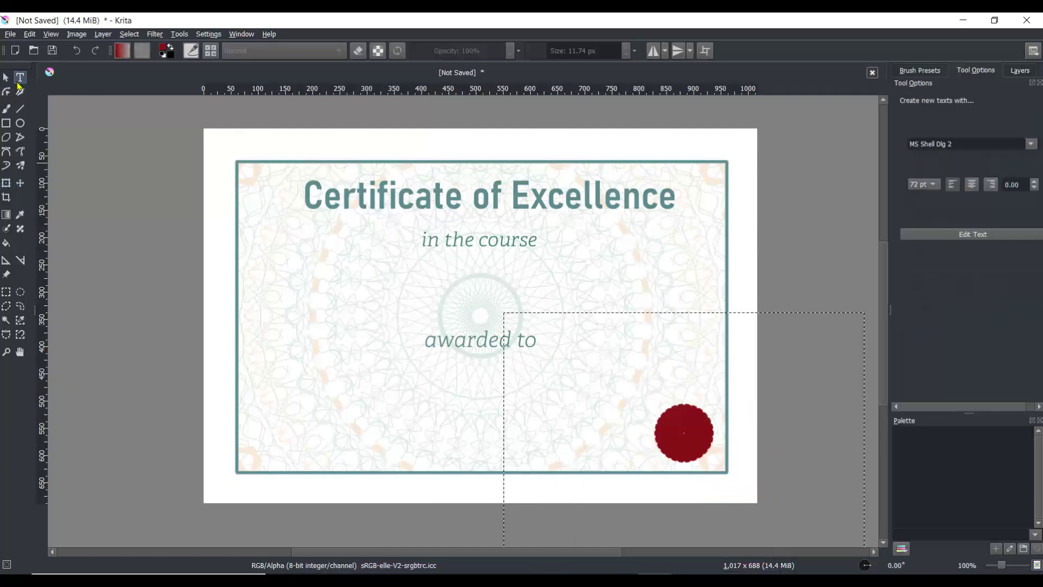
click(716, 453)
drag(660, 329, 174, 334)
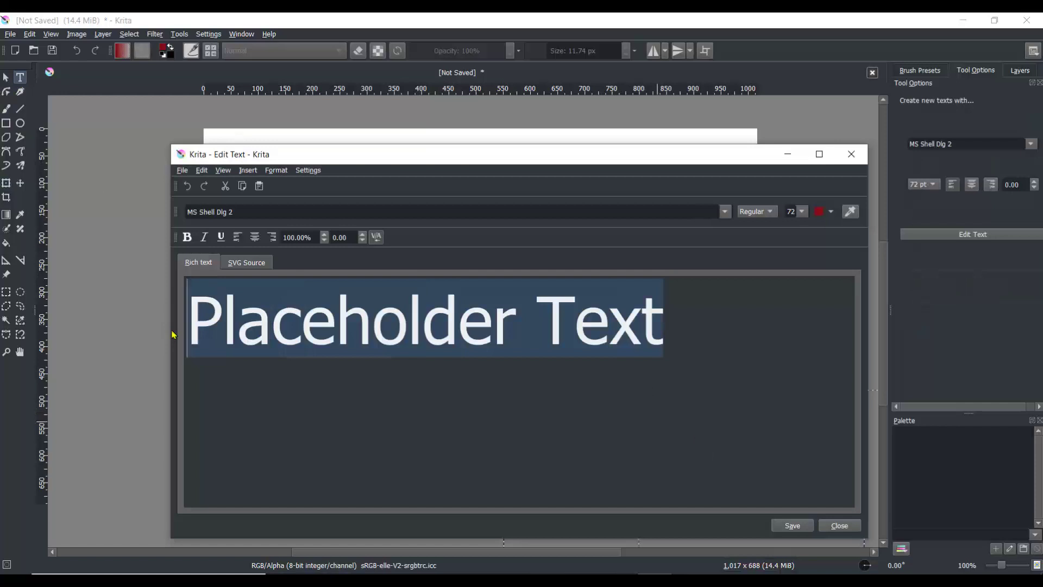
text(CG)
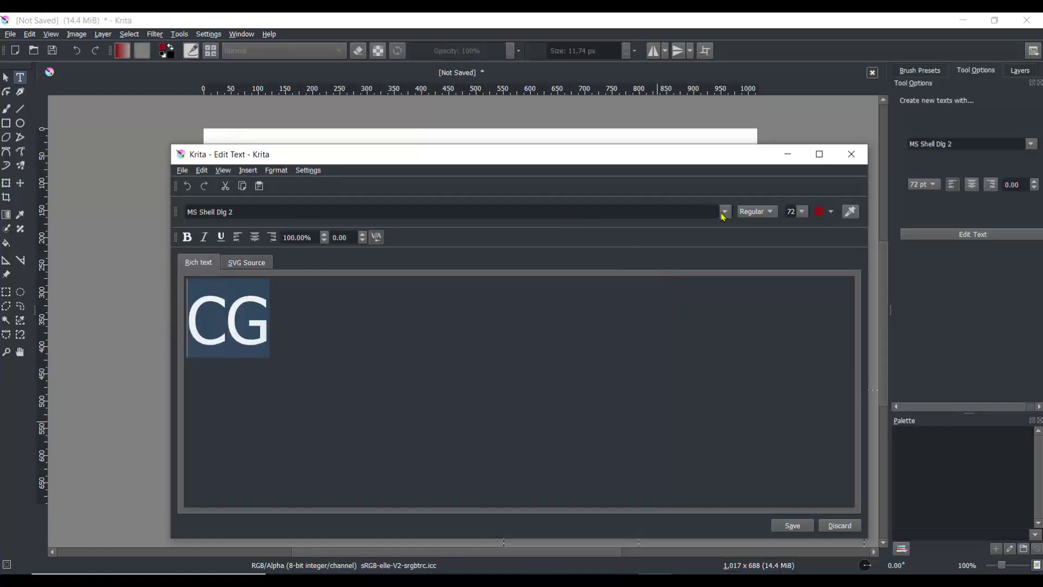
click(723, 214)
click(505, 237)
click(830, 213)
click(814, 387)
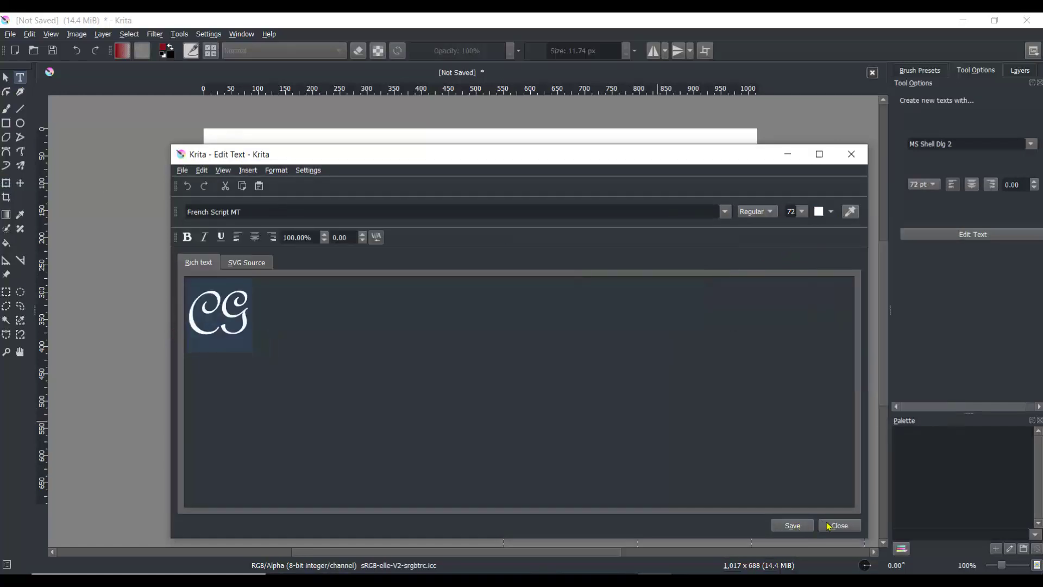
click(839, 526)
Step: Reduce the monogram's font size and save the change
scroll(810, 489, down, 2)
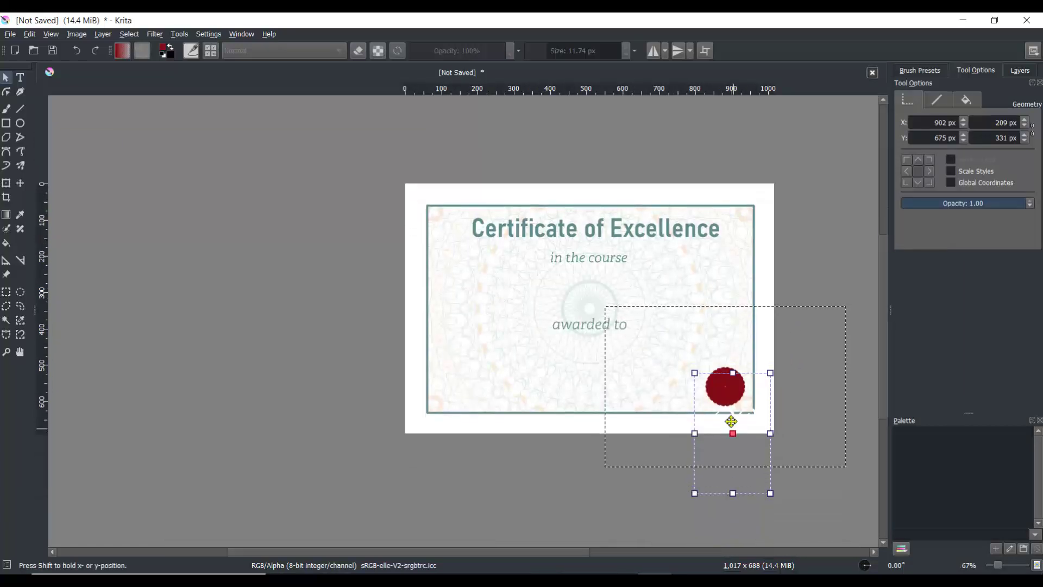
double_click(724, 385)
double_click(724, 385)
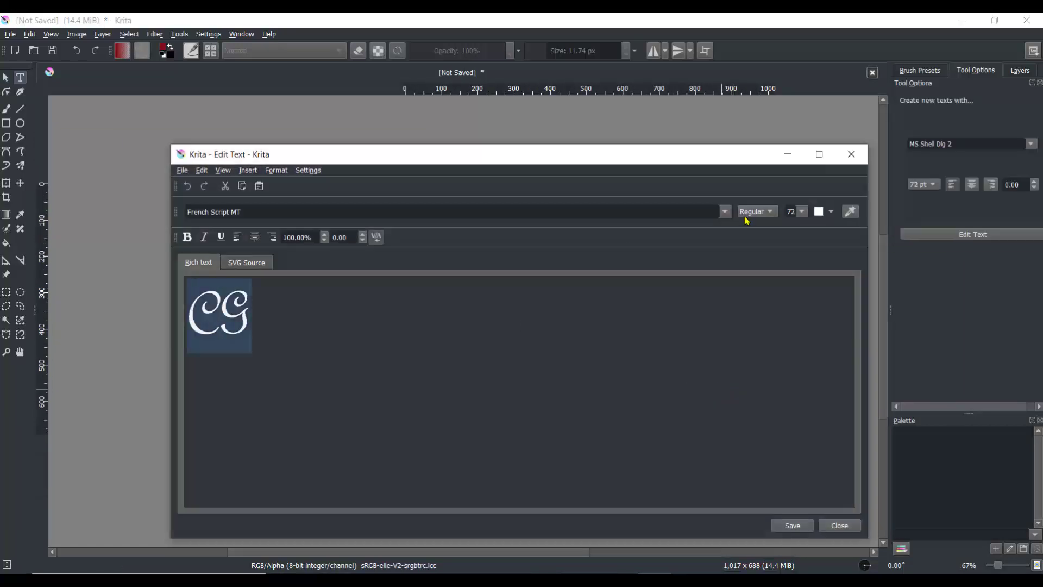
click(802, 211)
click(795, 271)
click(793, 525)
click(839, 525)
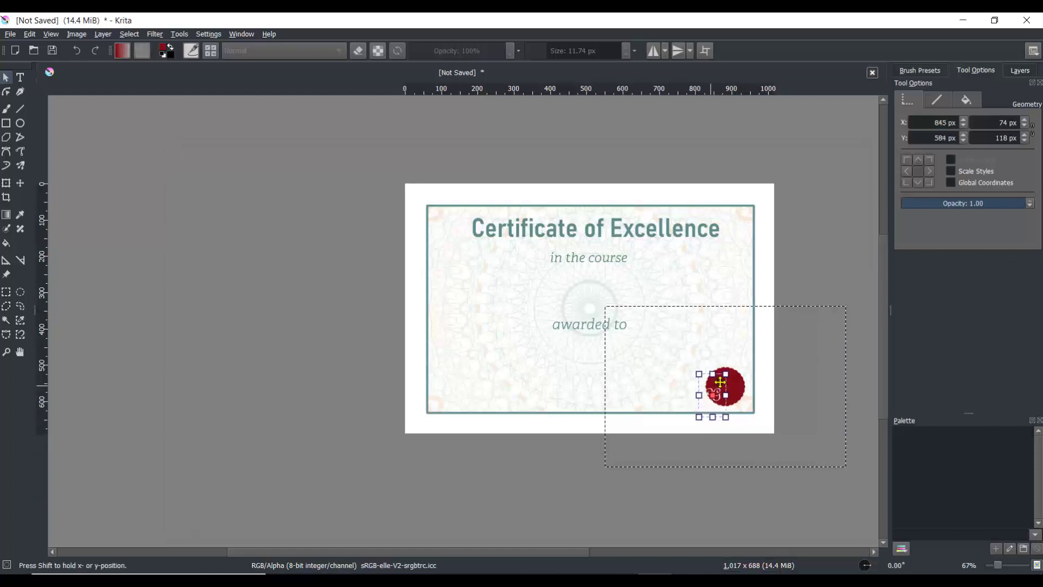
Step: Move the "CG" monogram onto the centre of the red seal
drag(720, 383, 732, 375)
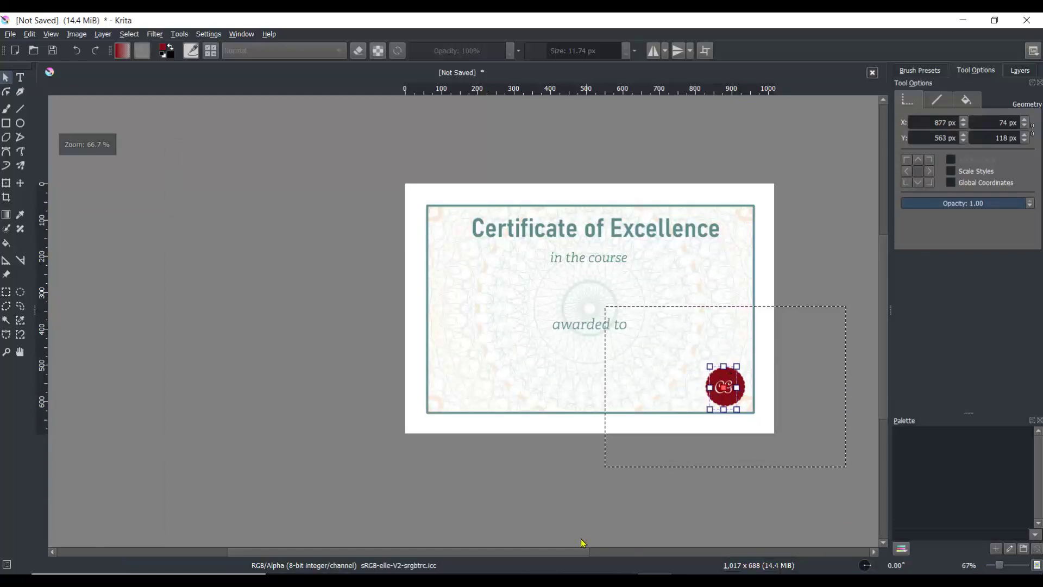
scroll(588, 551, right, 2)
drag(1002, 566, 1004, 566)
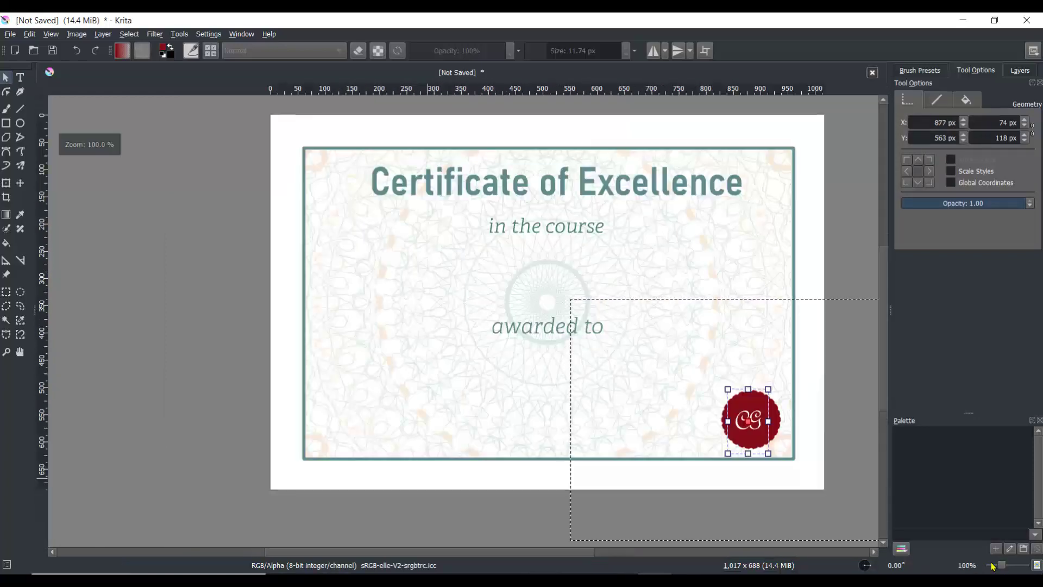
Step: Activate the Background layer and clear the active selection
click(1020, 70)
click(964, 188)
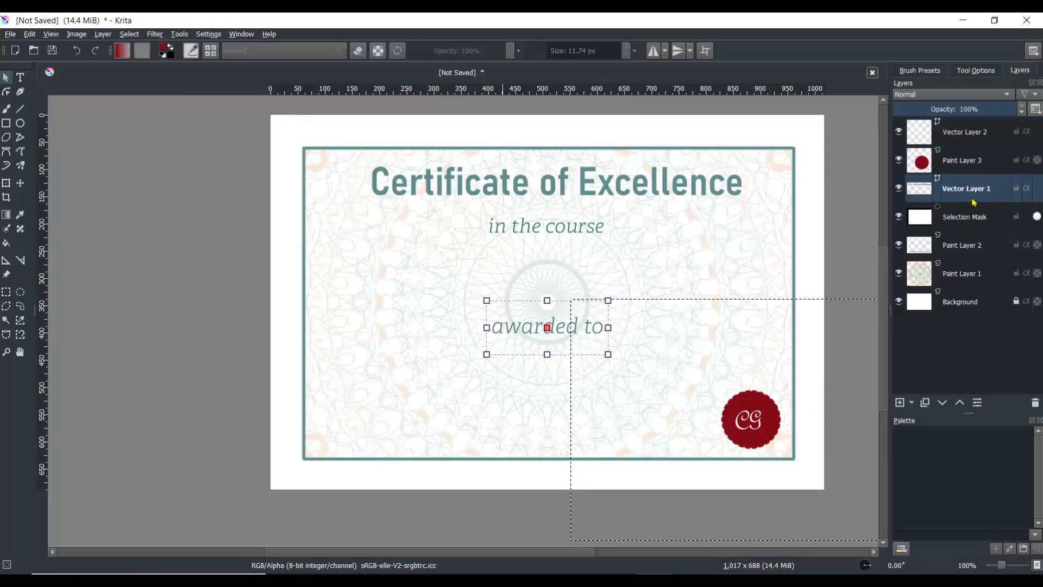
click(960, 304)
click(128, 35)
click(142, 47)
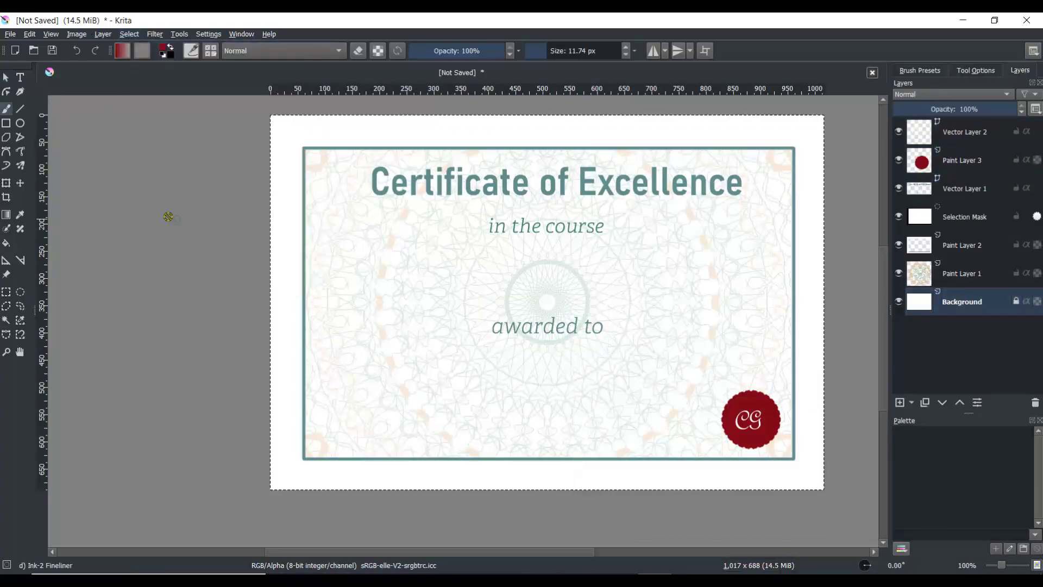
Step: Create a text box near the certificate's lower left and enter "Mrs Head Teacher"
click(20, 76)
drag(318, 407, 533, 442)
drag(403, 308, 189, 315)
text(Mrs Head Teacher)
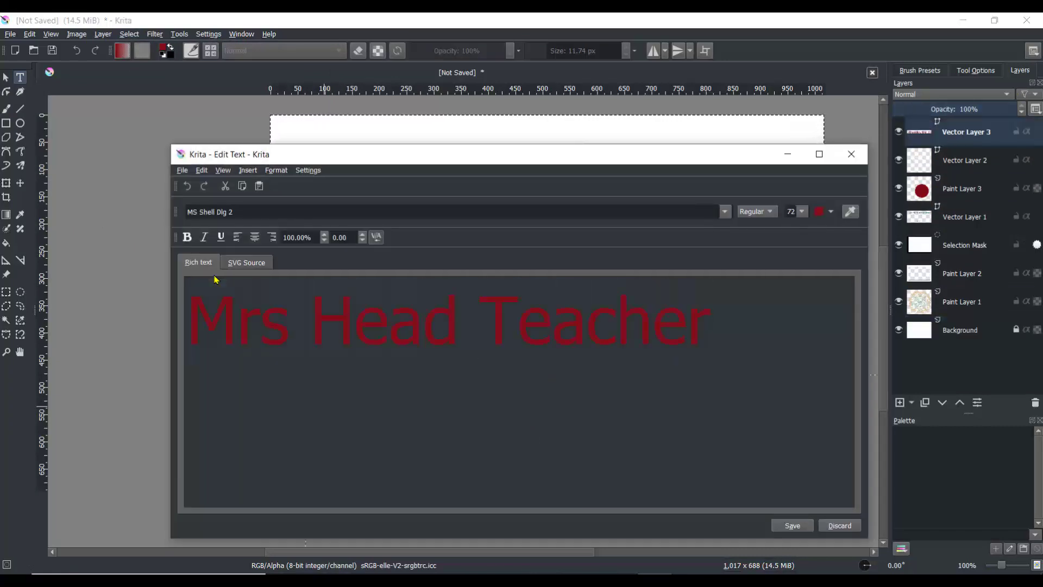
Step: Select the signature text and set its font to Edwardian Script ITC and its colour to black
drag(712, 326, 185, 326)
click(725, 212)
scroll(517, 288, down, 20)
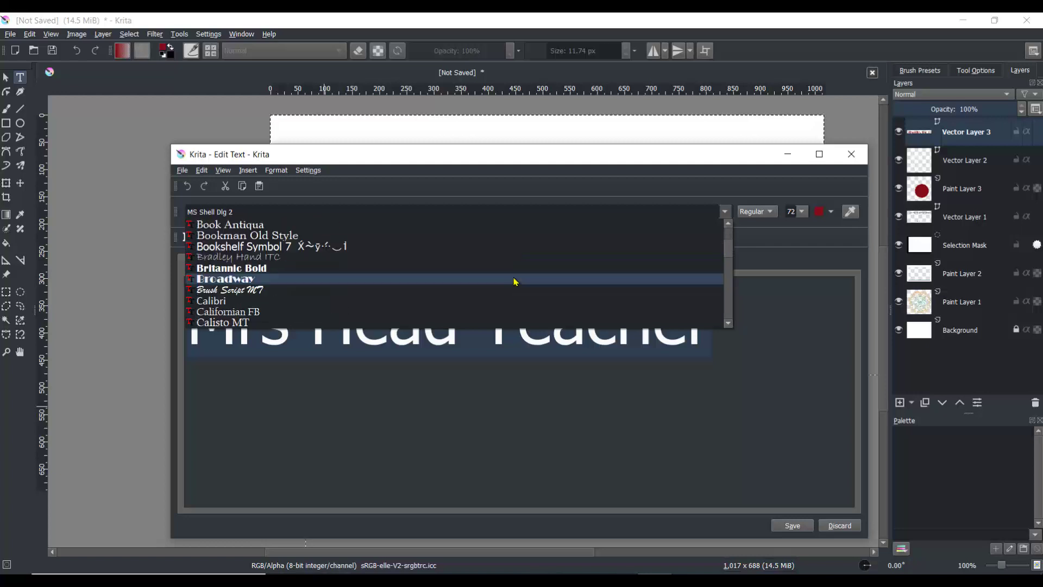
click(413, 246)
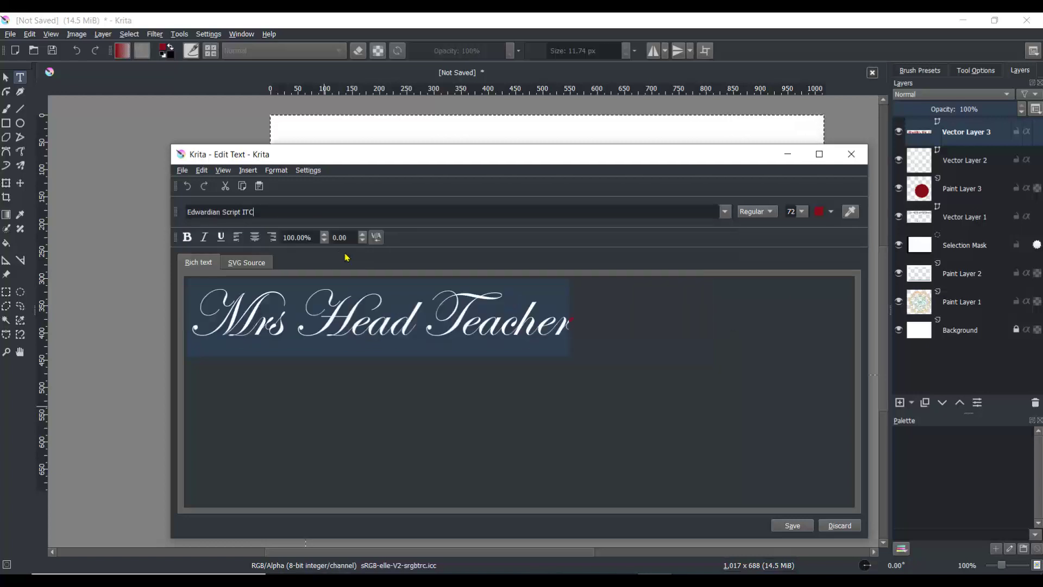
click(823, 220)
click(820, 239)
Step: Set the signature text's font size to 28, close the editor, and move the text into the lower left corner
click(802, 212)
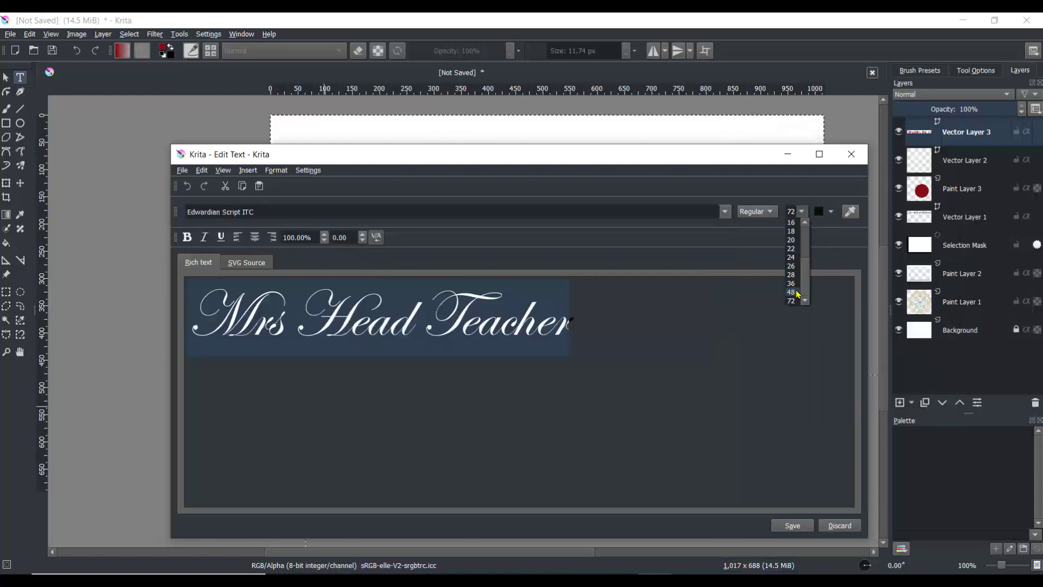
click(792, 287)
click(802, 212)
click(791, 276)
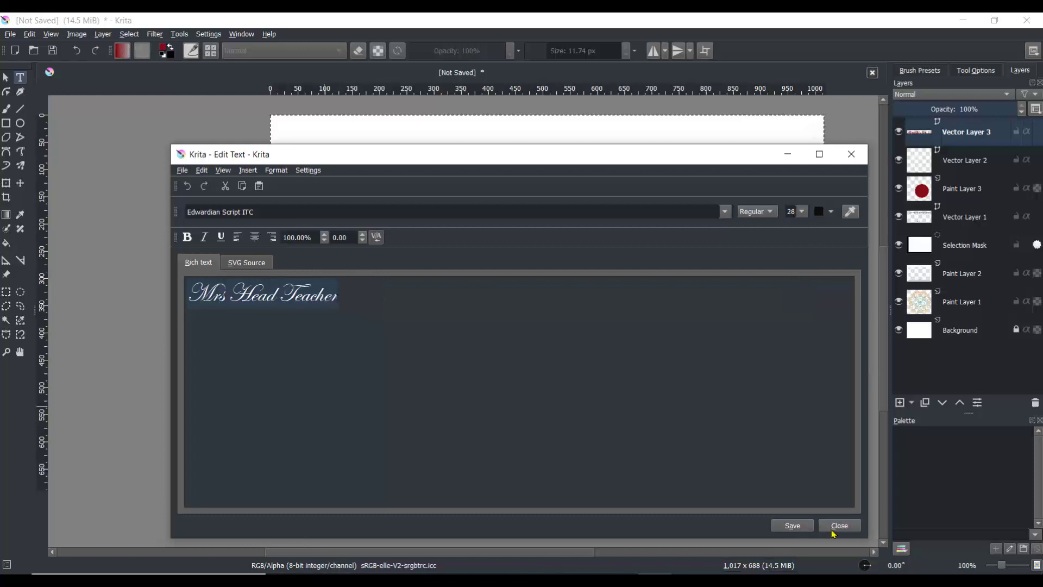
click(839, 525)
drag(473, 484, 454, 425)
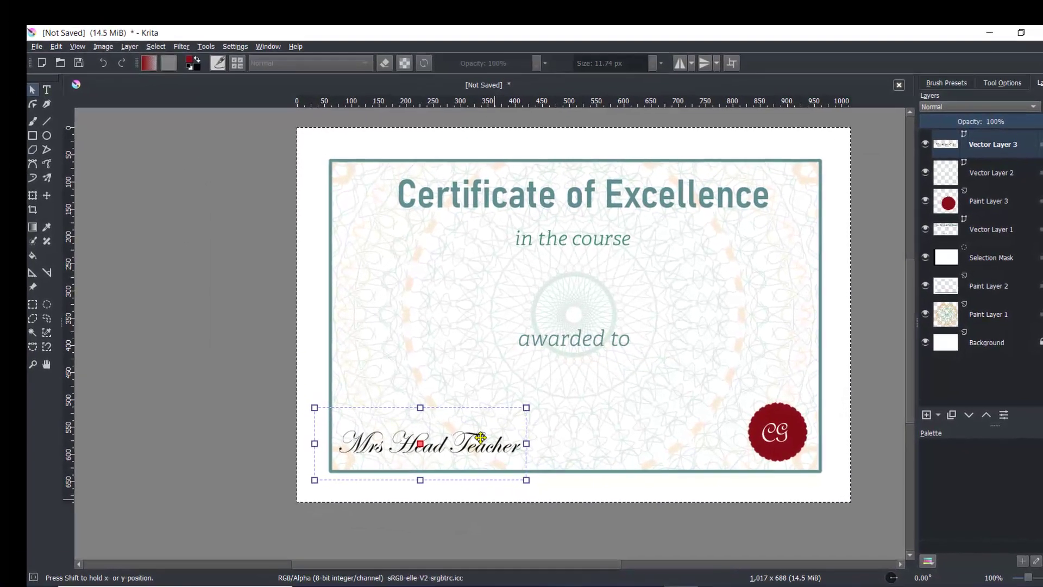
Step: Export the certificate as a PNG image into the MOODLE MOOC folder with a placeholder file name and default options
click(45, 49)
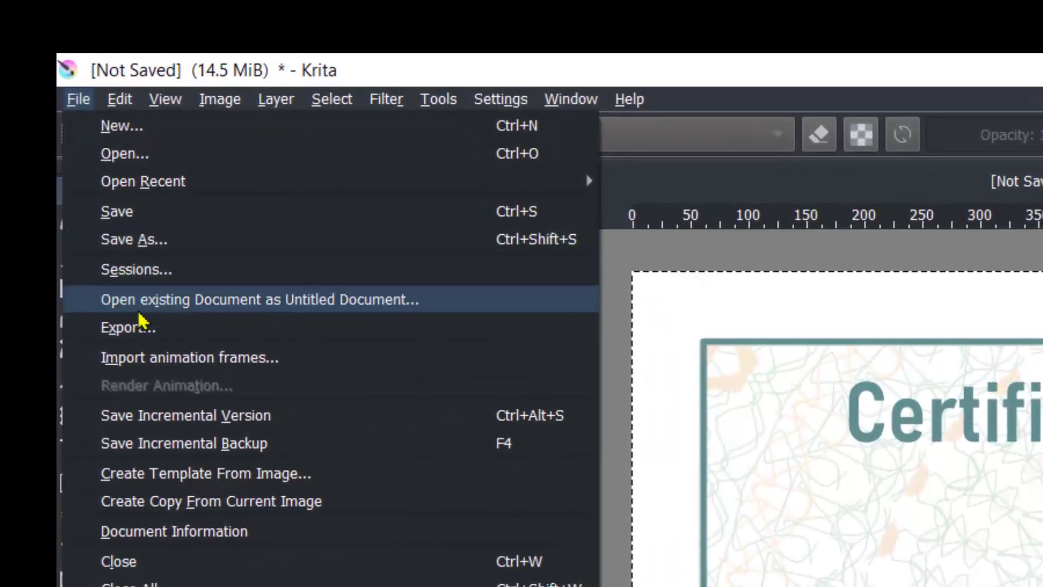
click(142, 327)
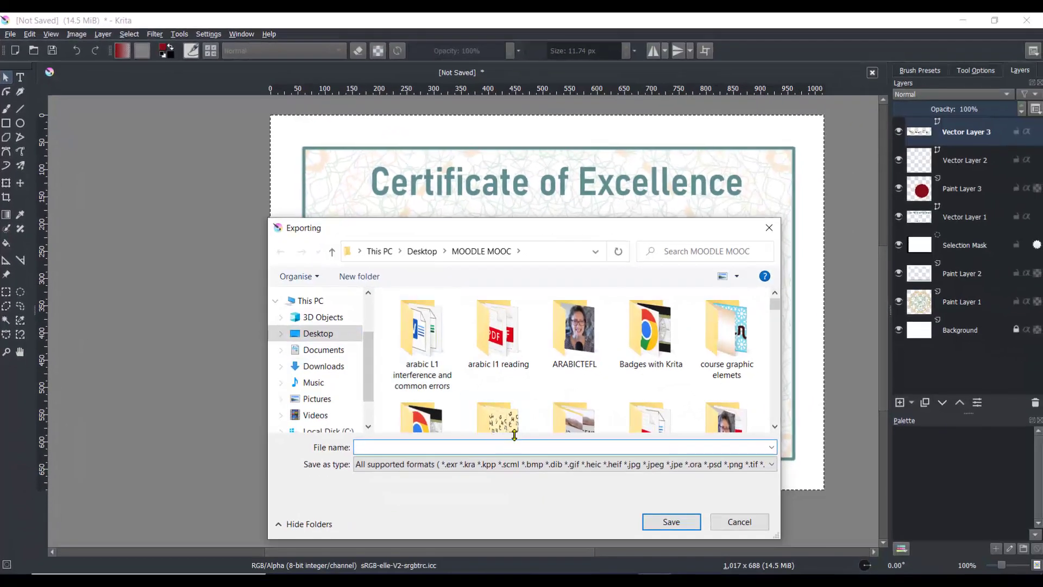
click(399, 464)
click(396, 298)
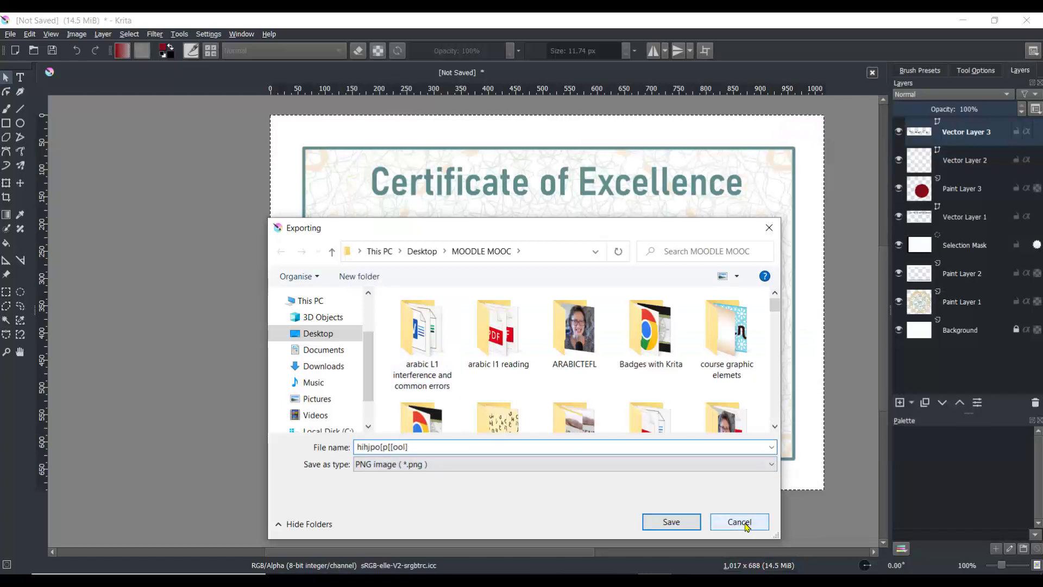
click(671, 521)
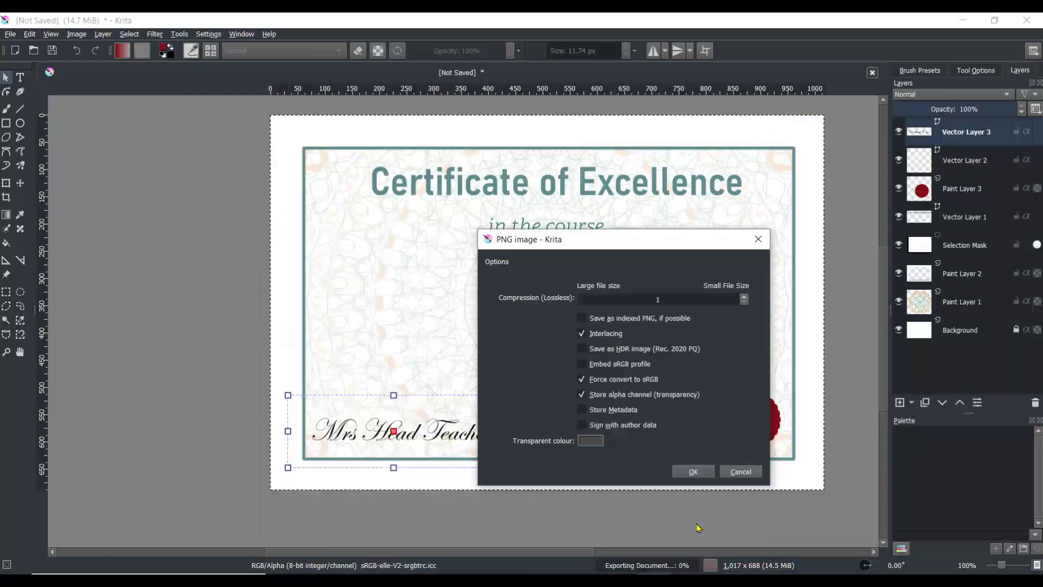
click(694, 472)
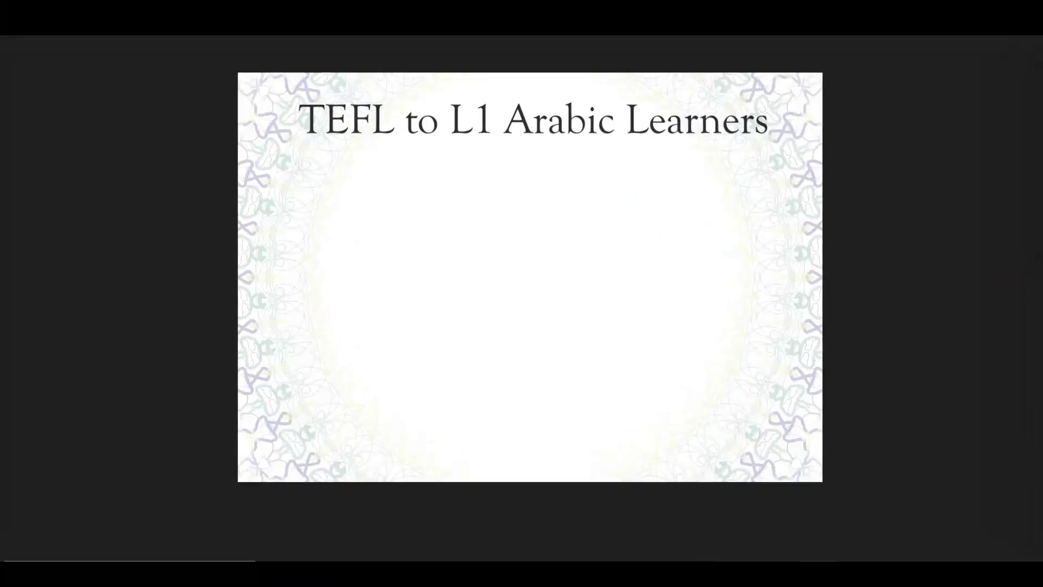